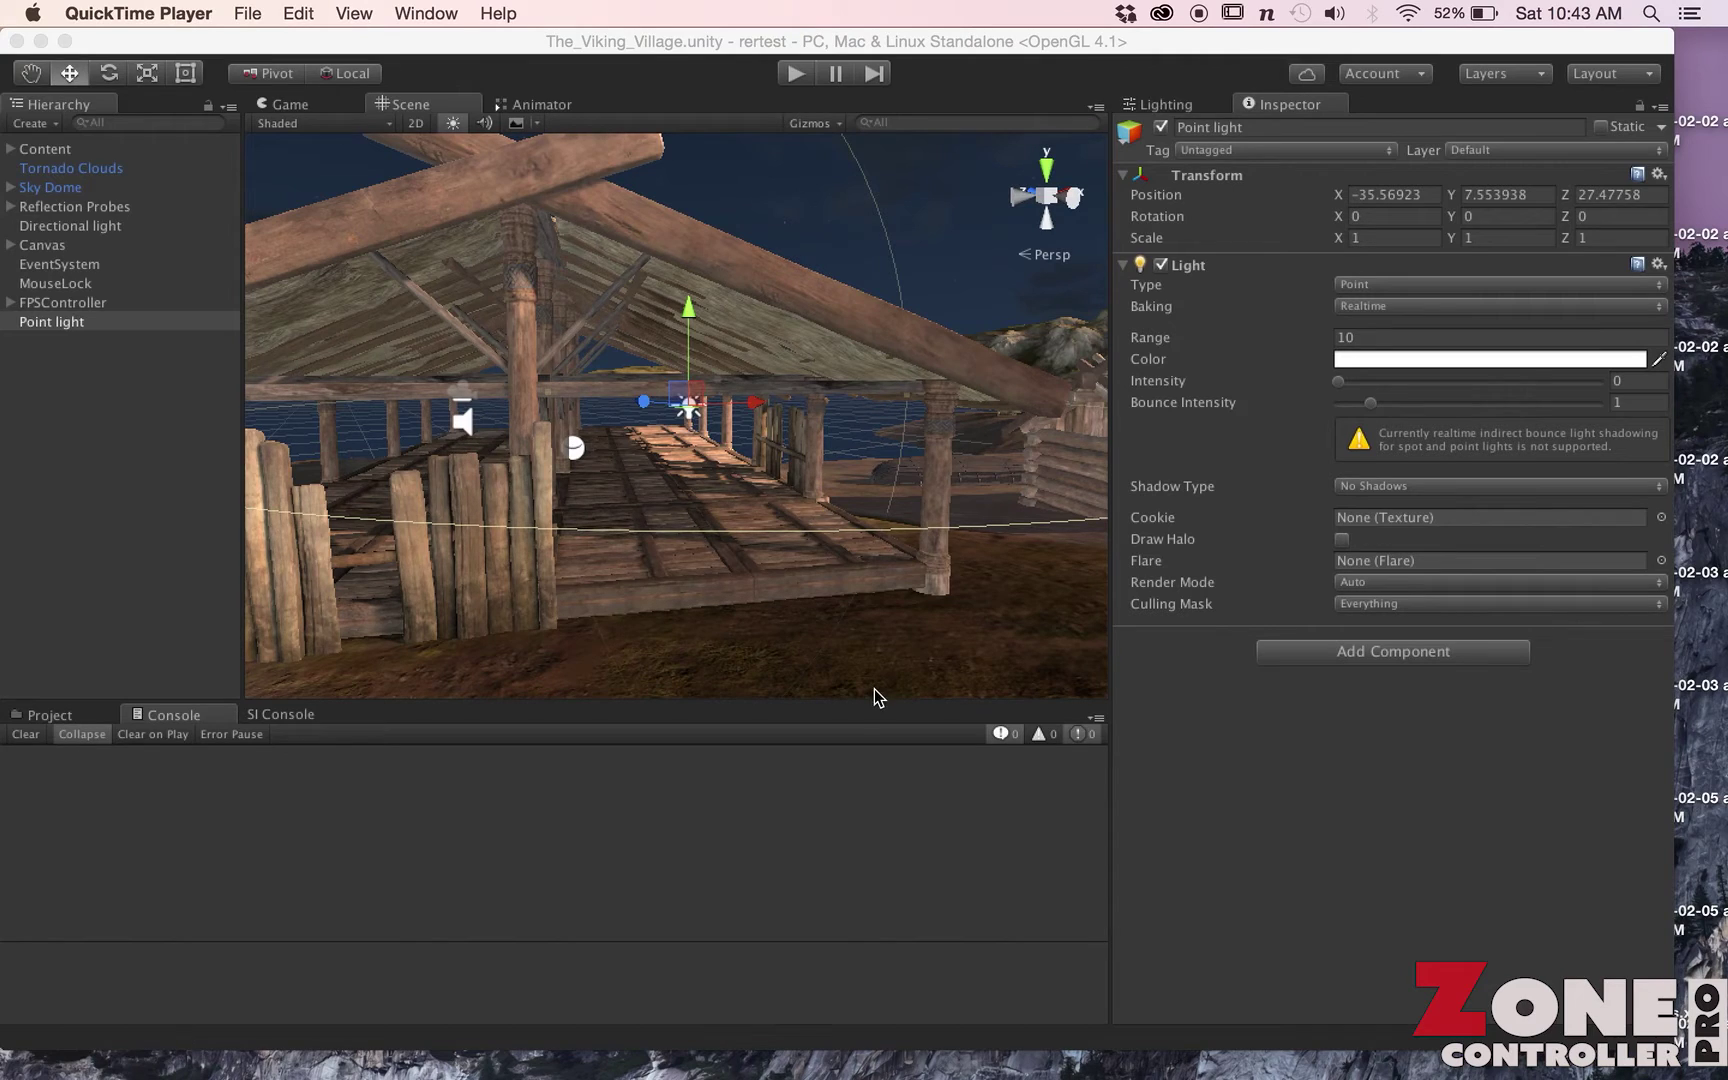
Add a New Zone 3D object to the Viking village scene
key(f)
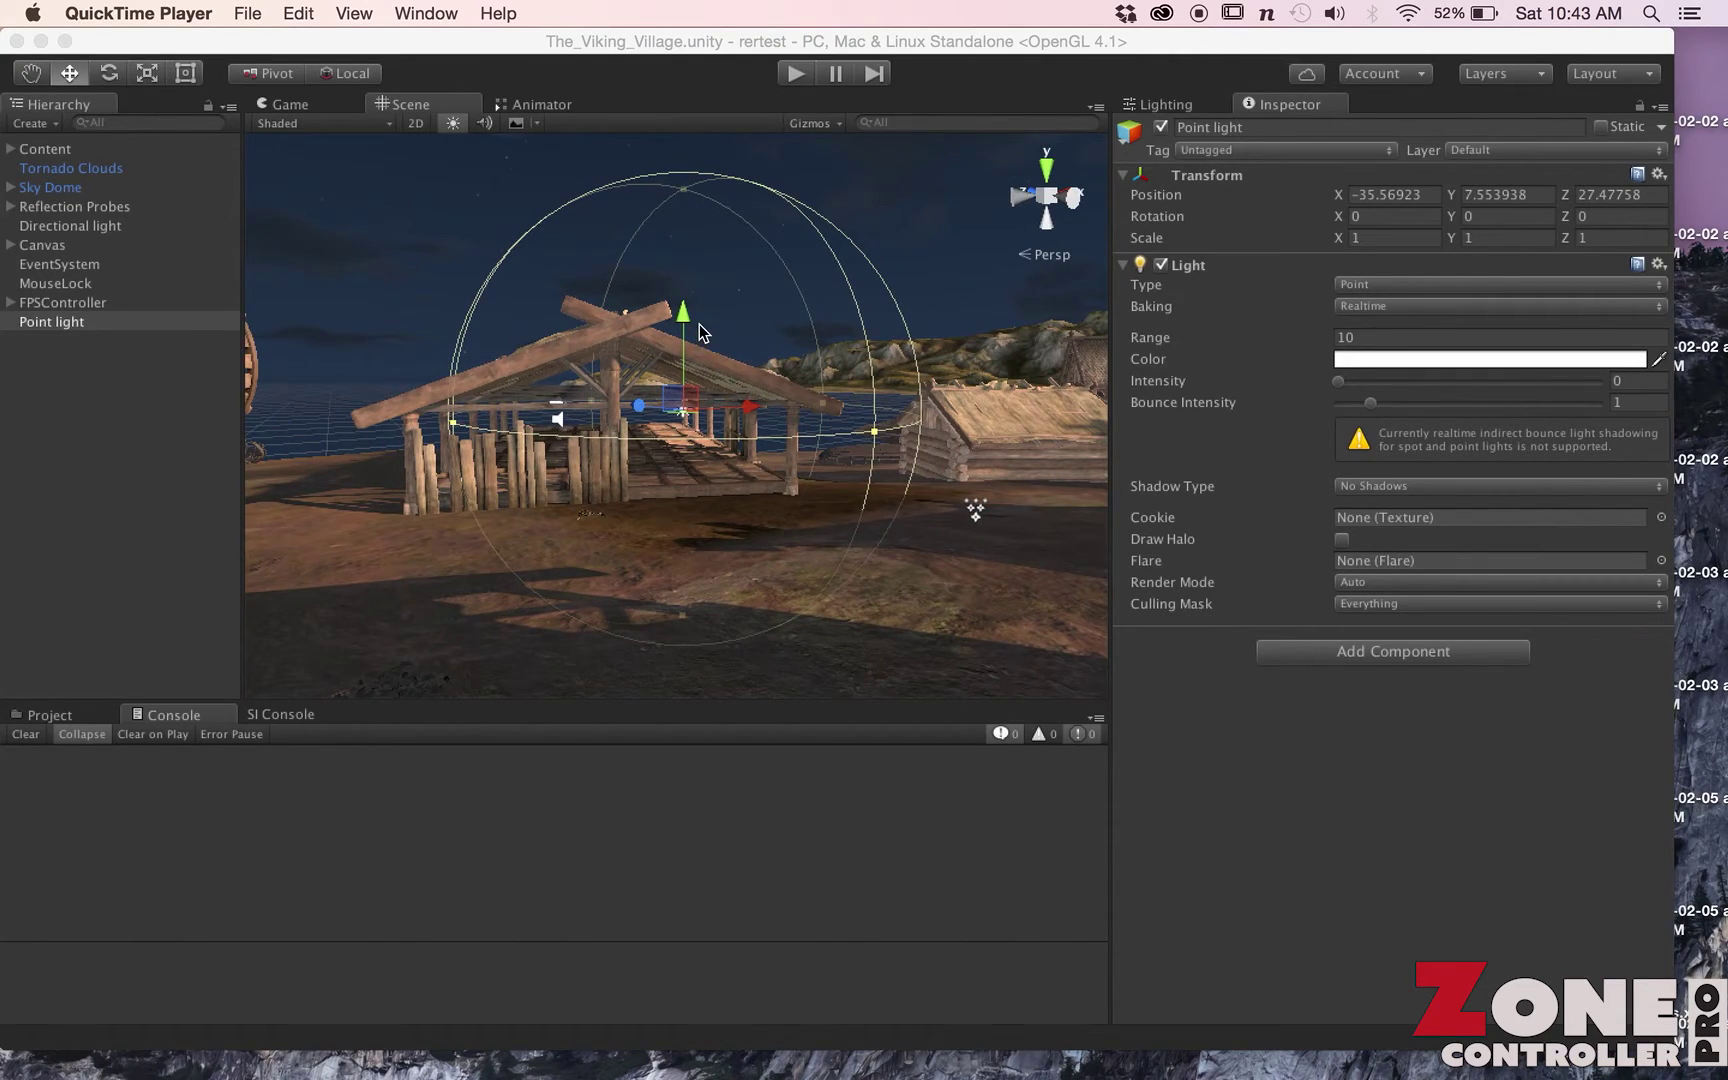
click(699, 324)
alt+drag(699, 324, 996, 452)
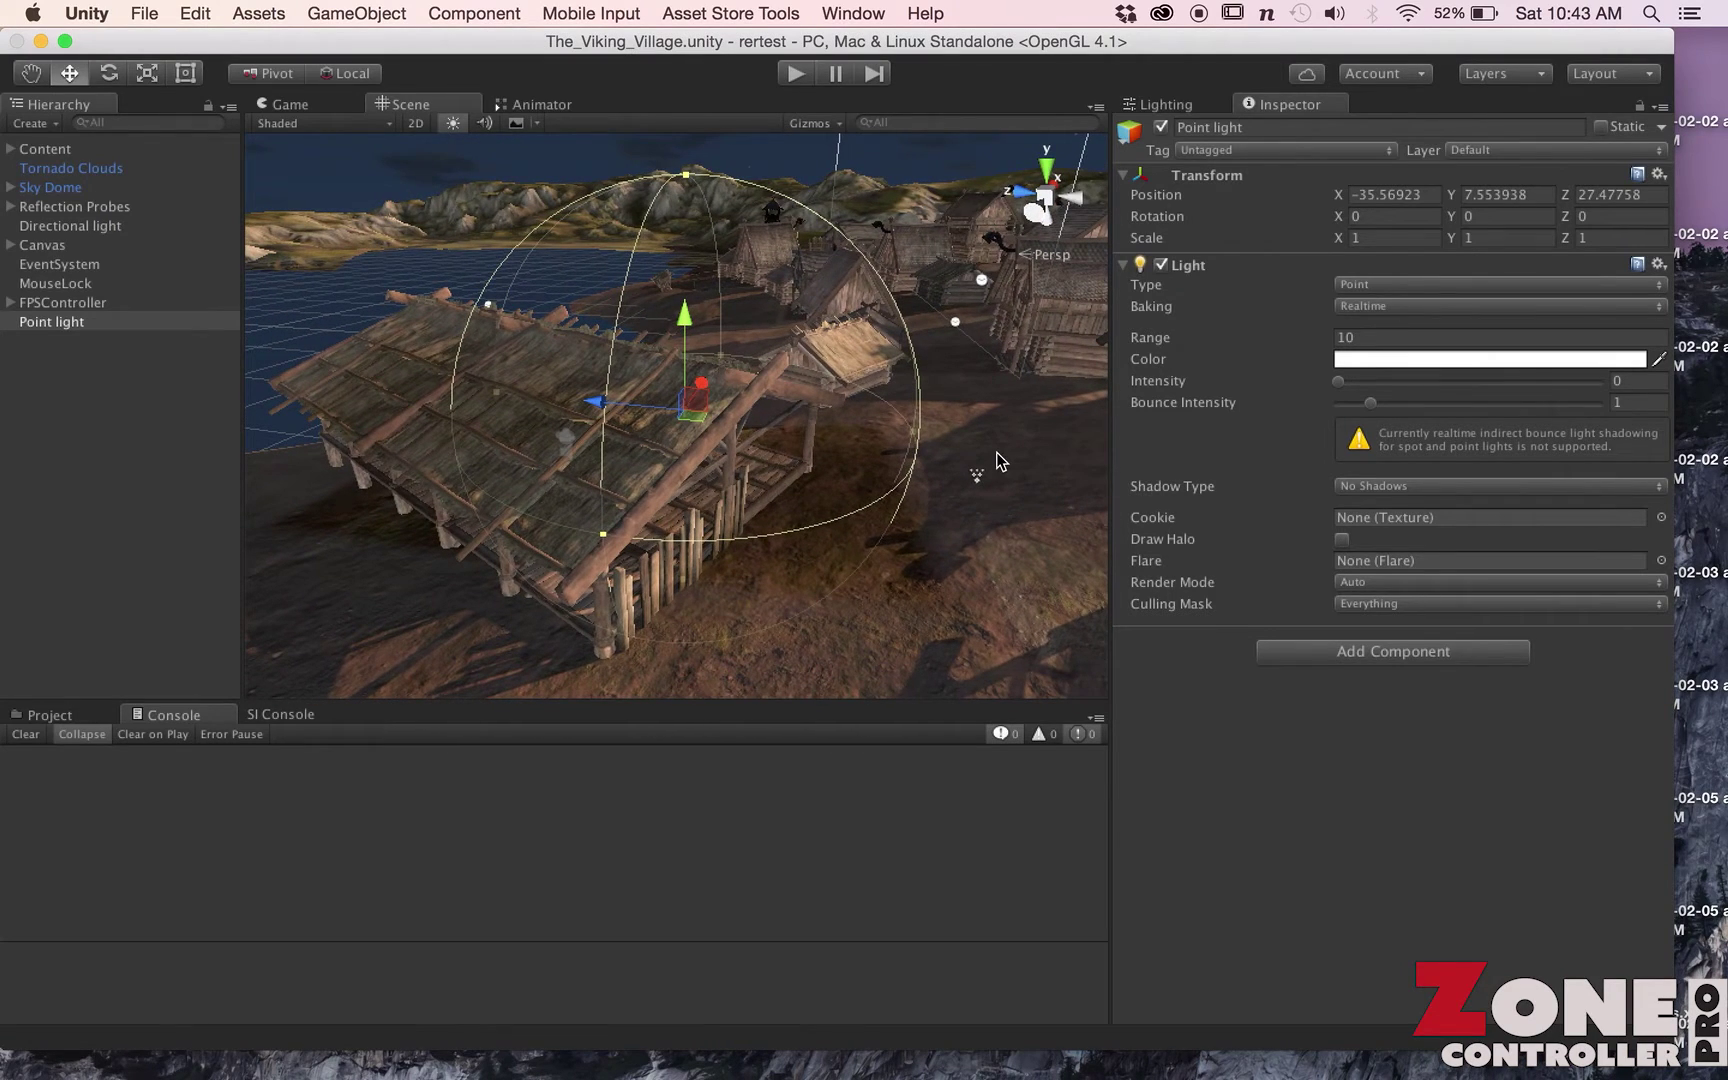
alt+drag(888, 368, 448, 522)
scroll(626, 270, up, 5)
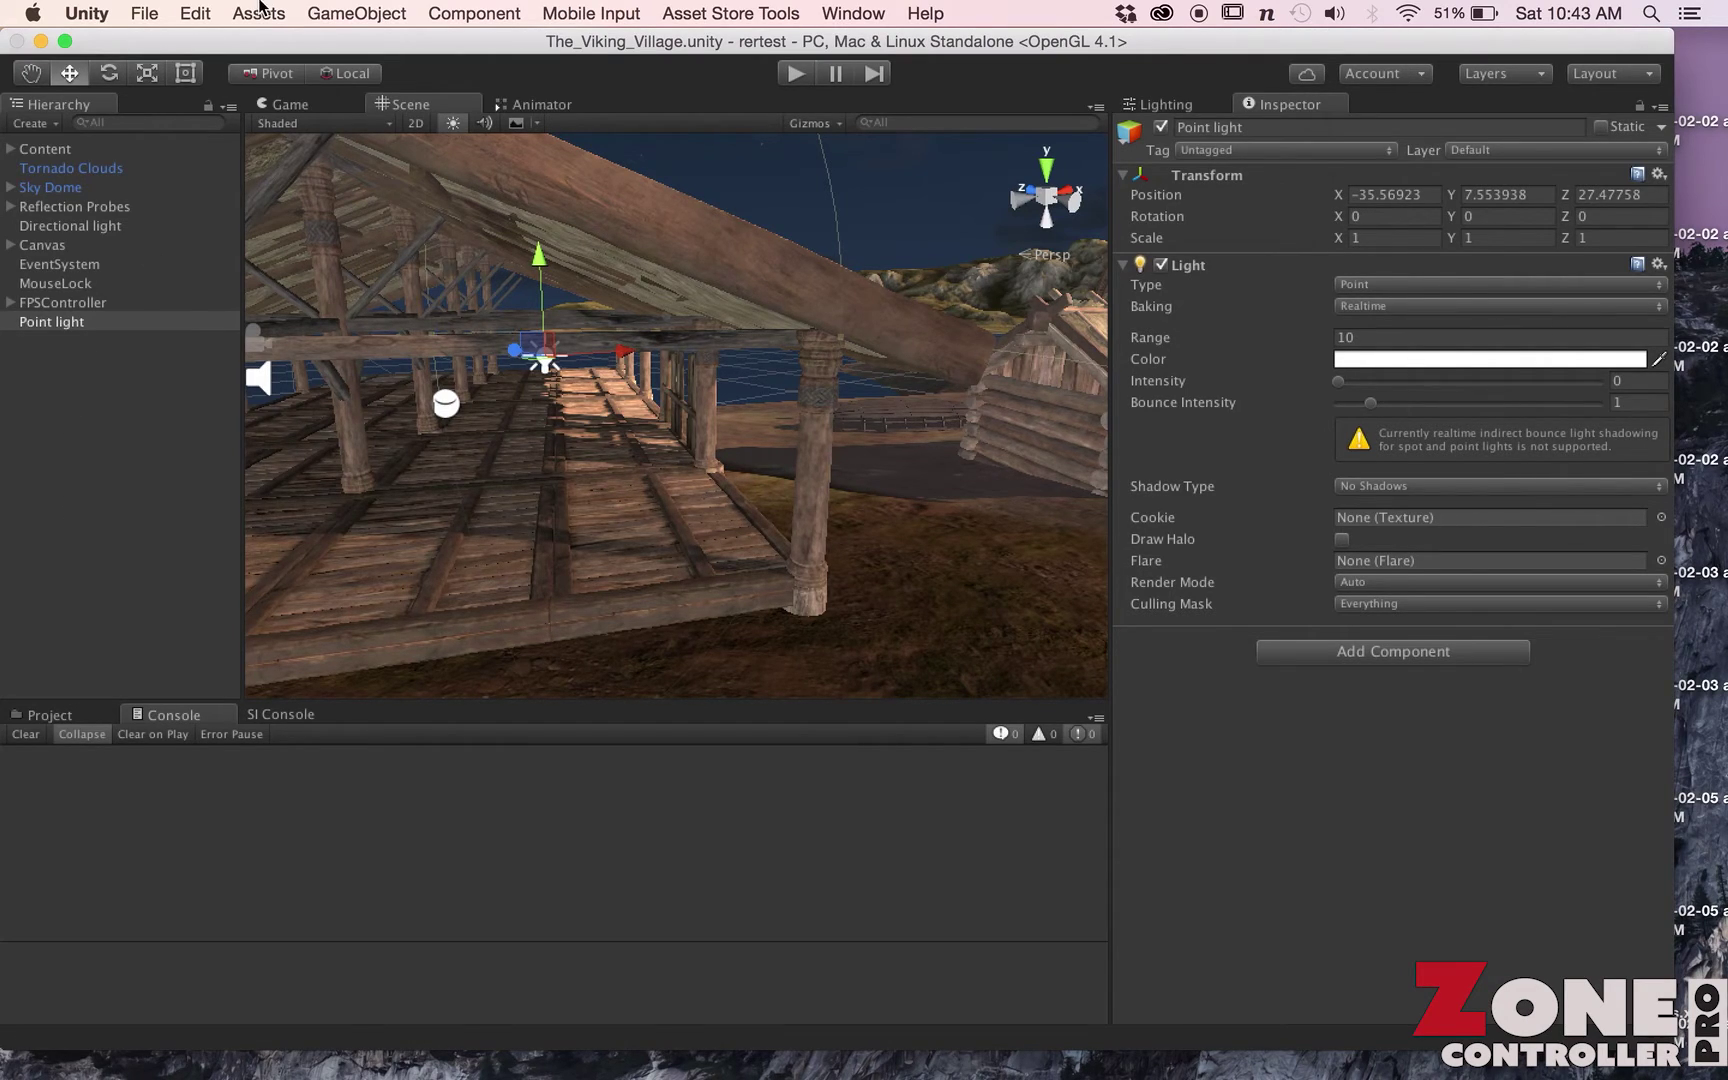
click(325, 17)
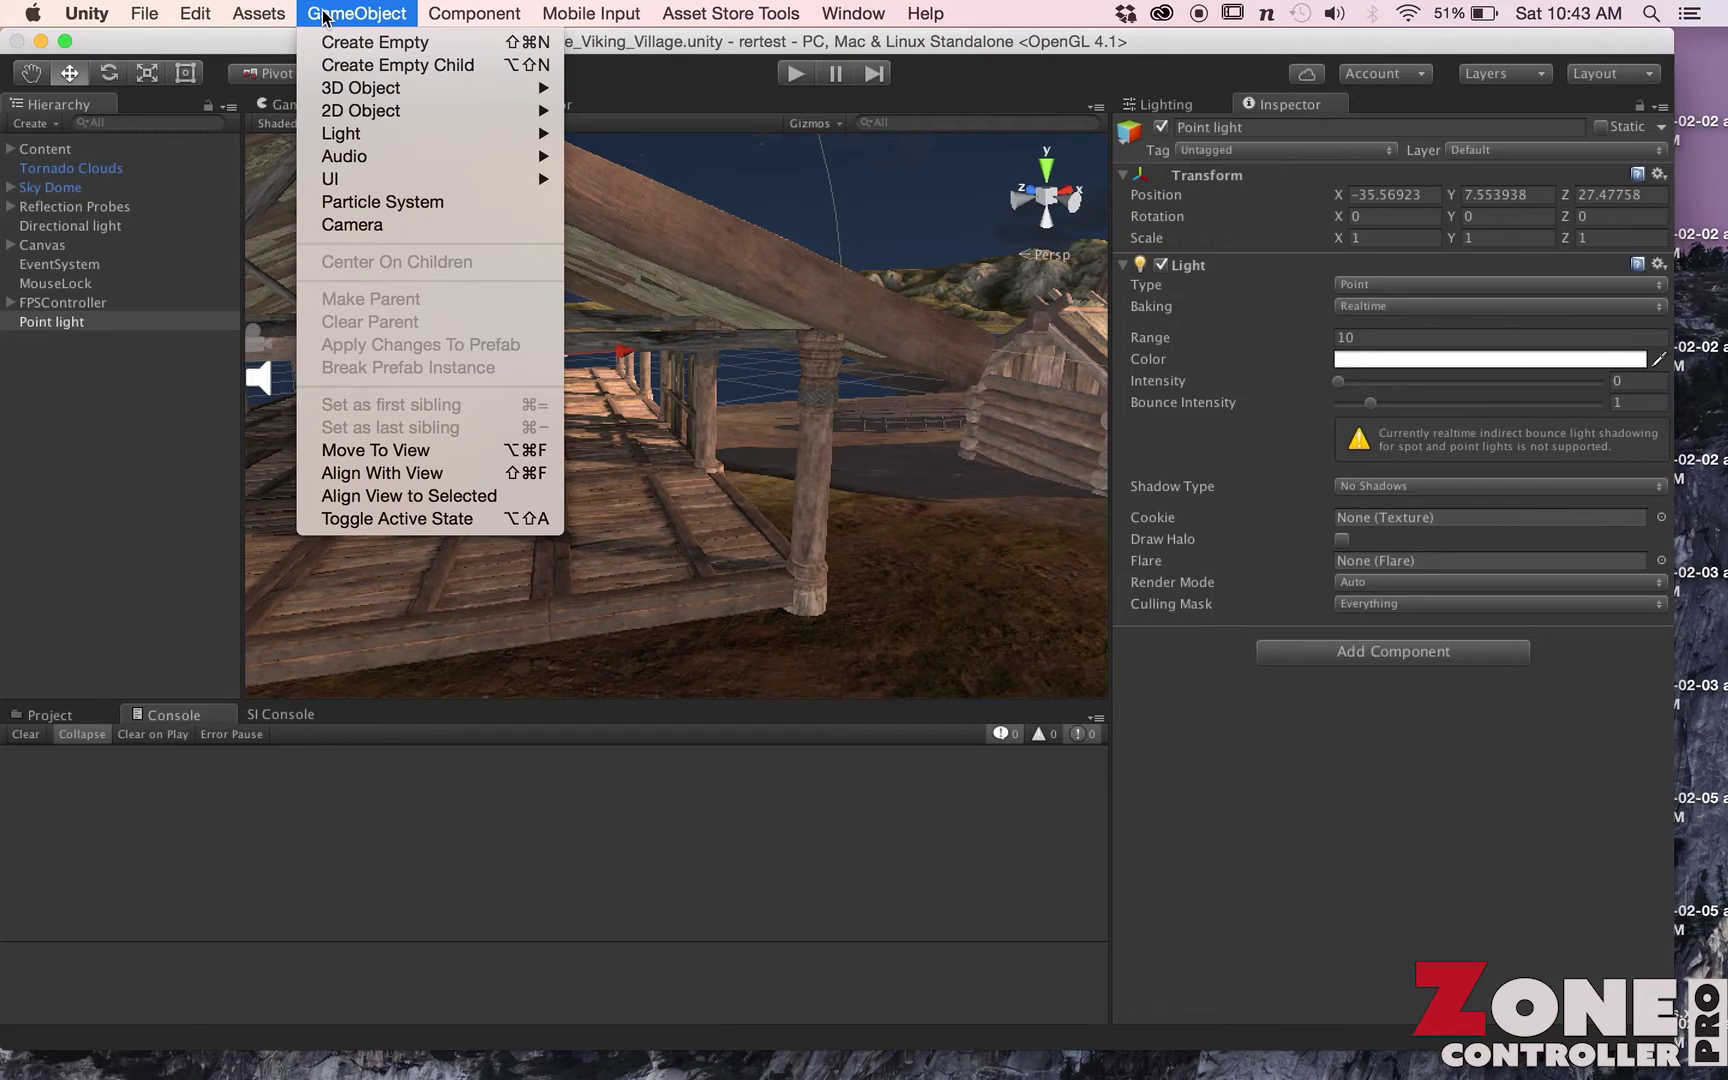
mouse_move(366, 88)
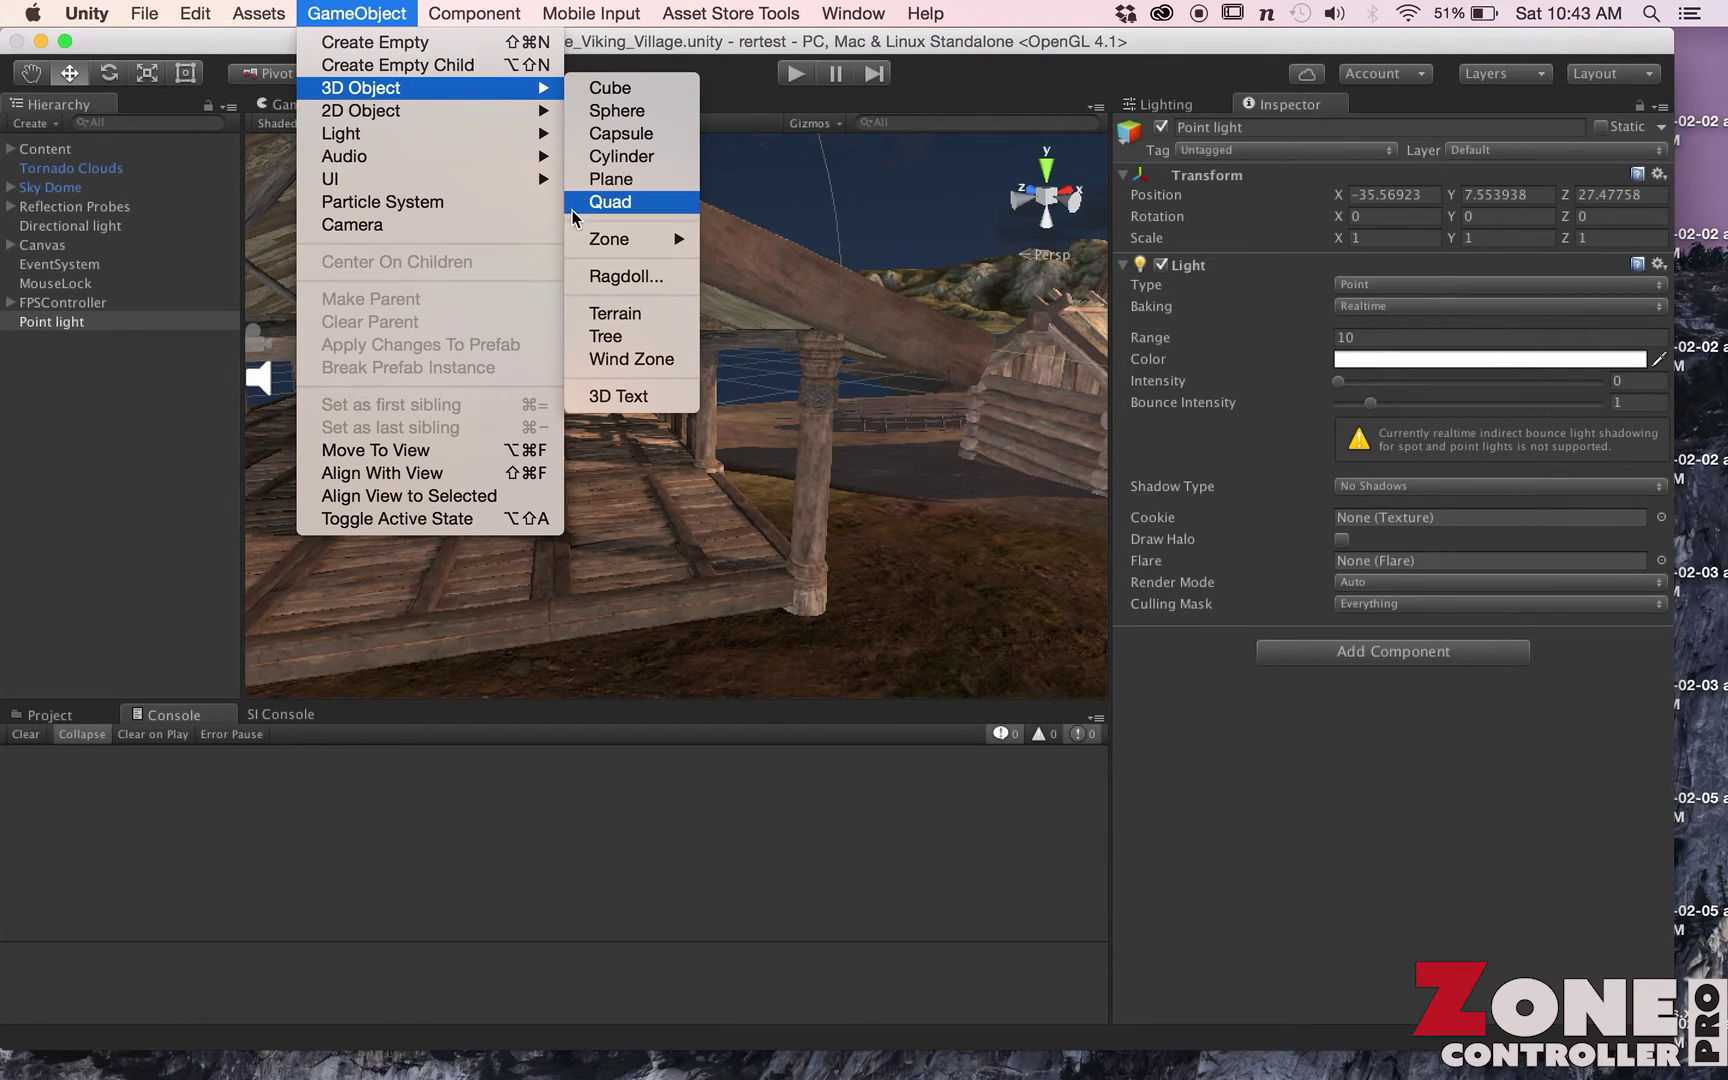
mouse_move(628, 242)
click(770, 240)
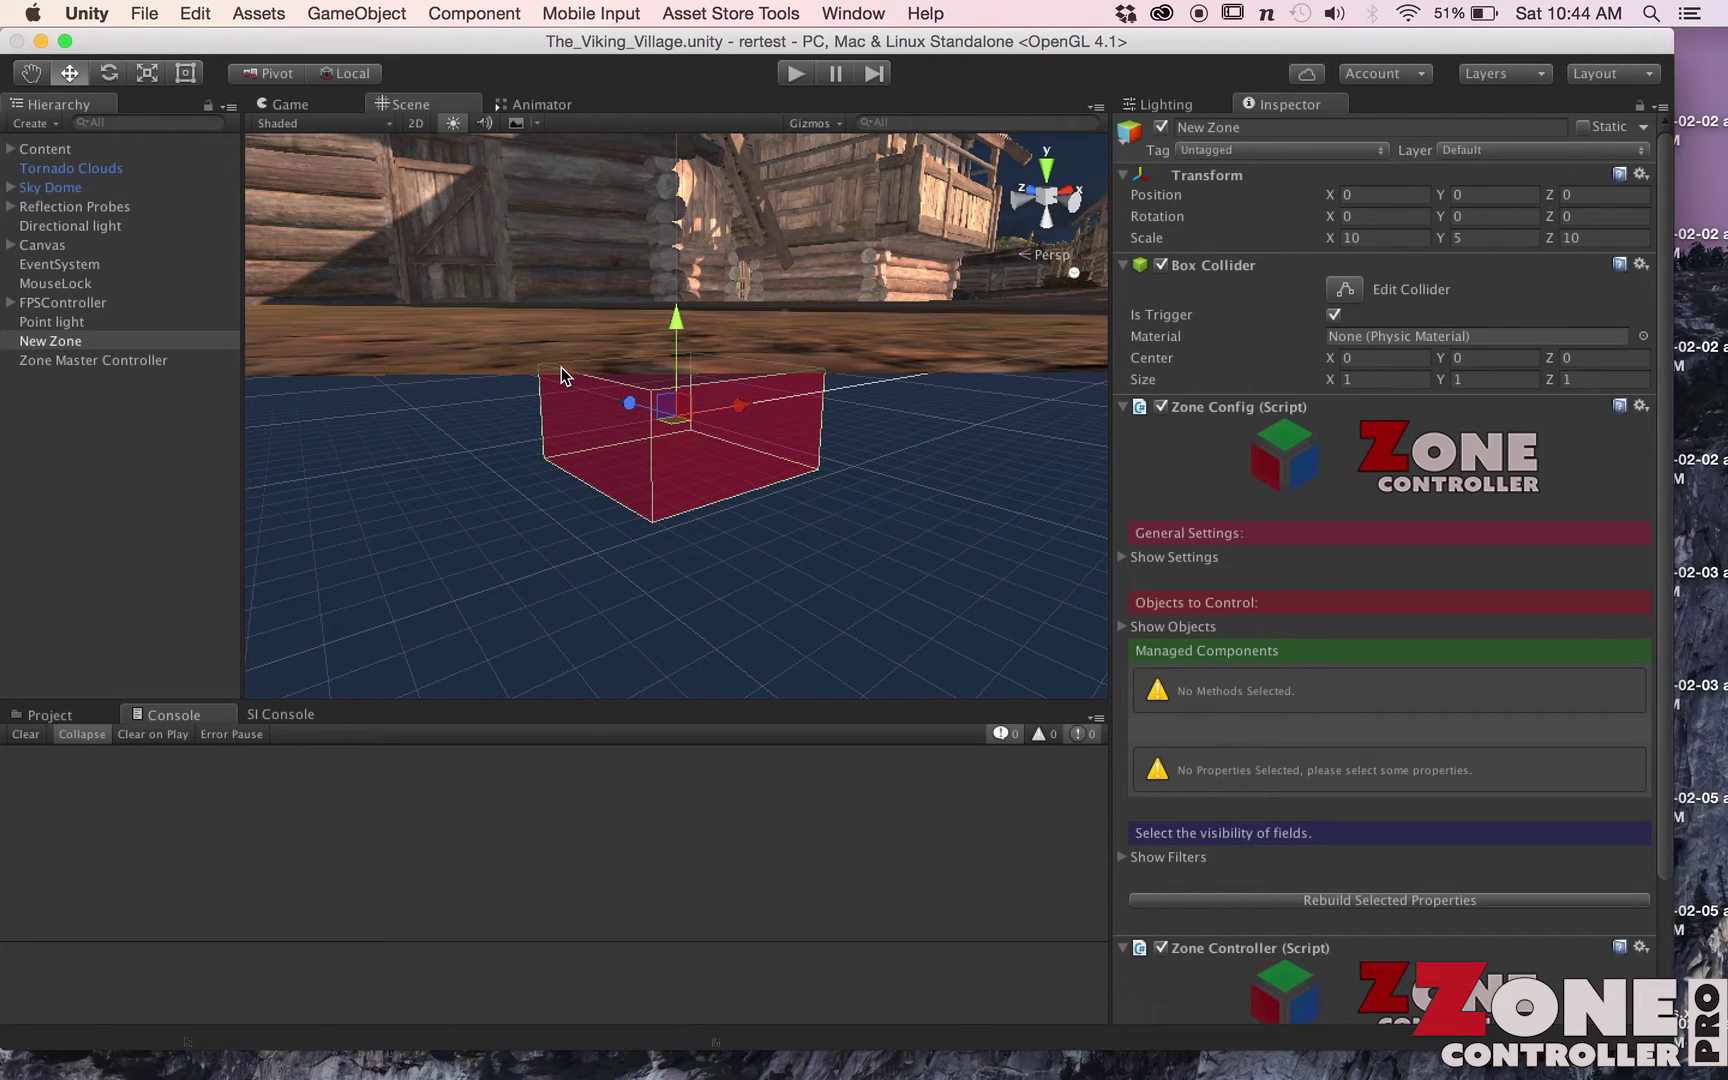
Review the Zone Master Controller's settings and add a second New Zone from the scene hierarchy
click(157, 362)
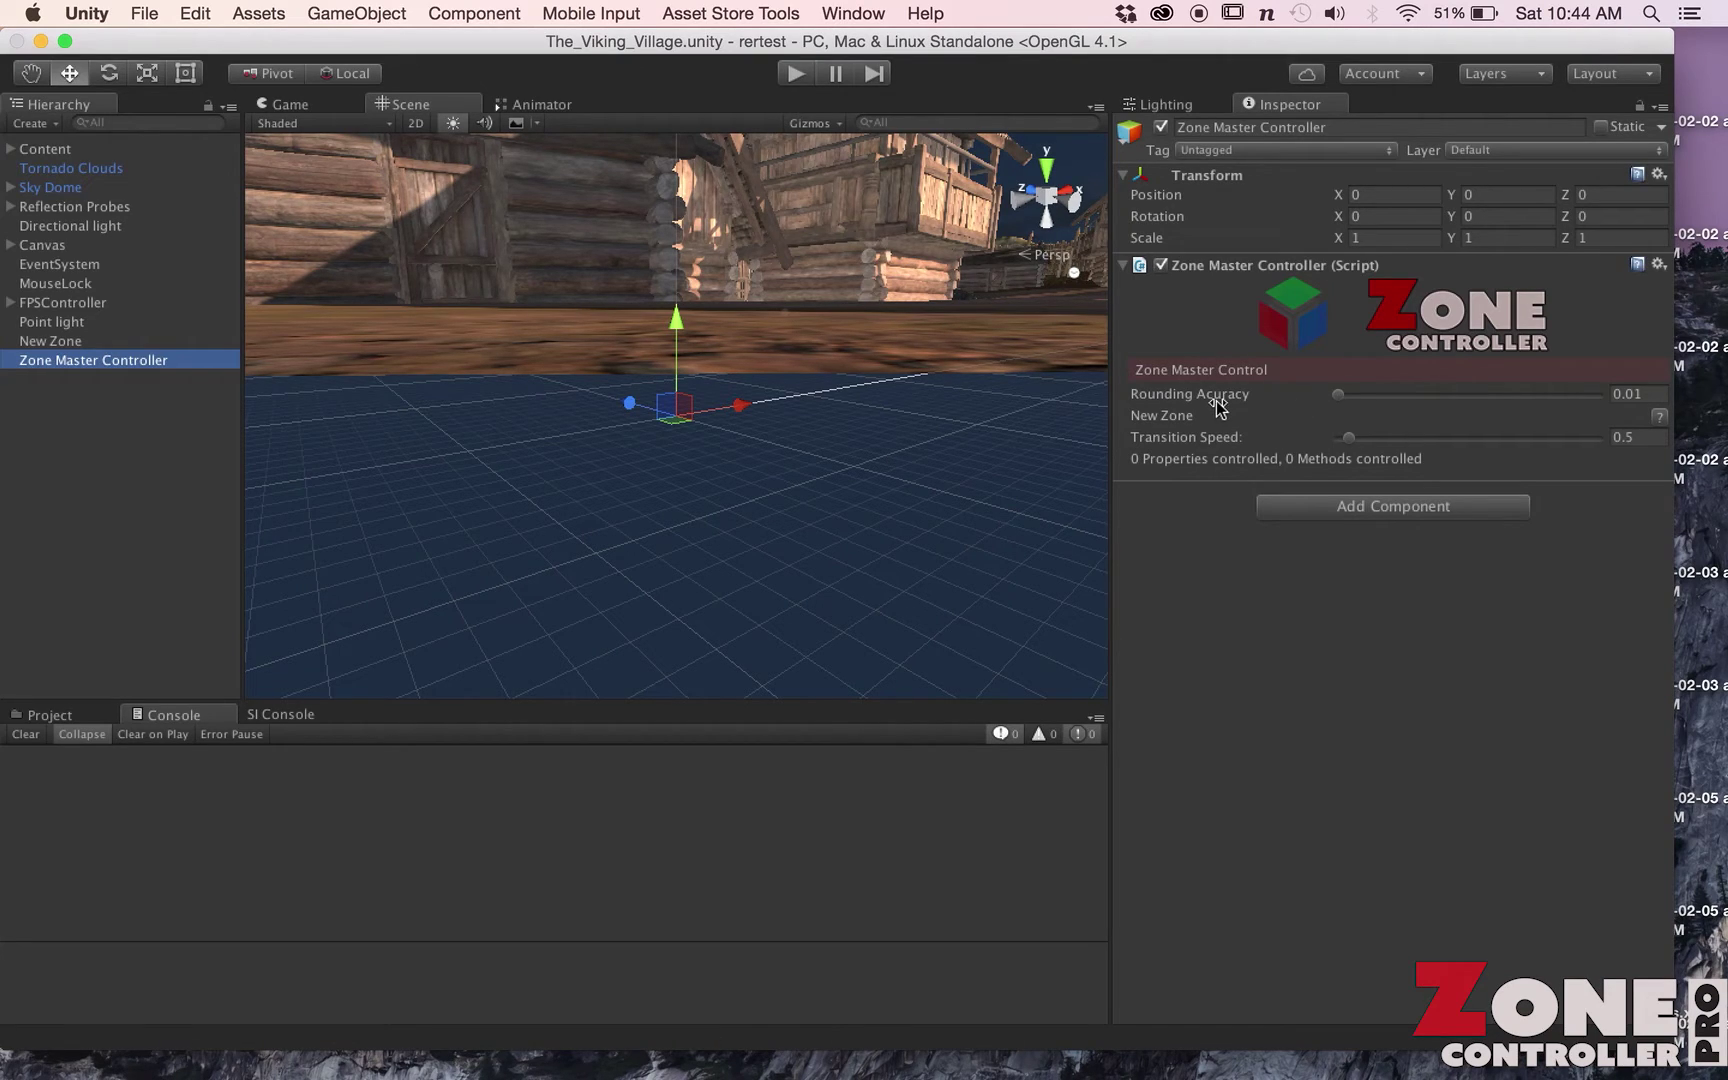
mouse_move(1228, 402)
right_click(107, 439)
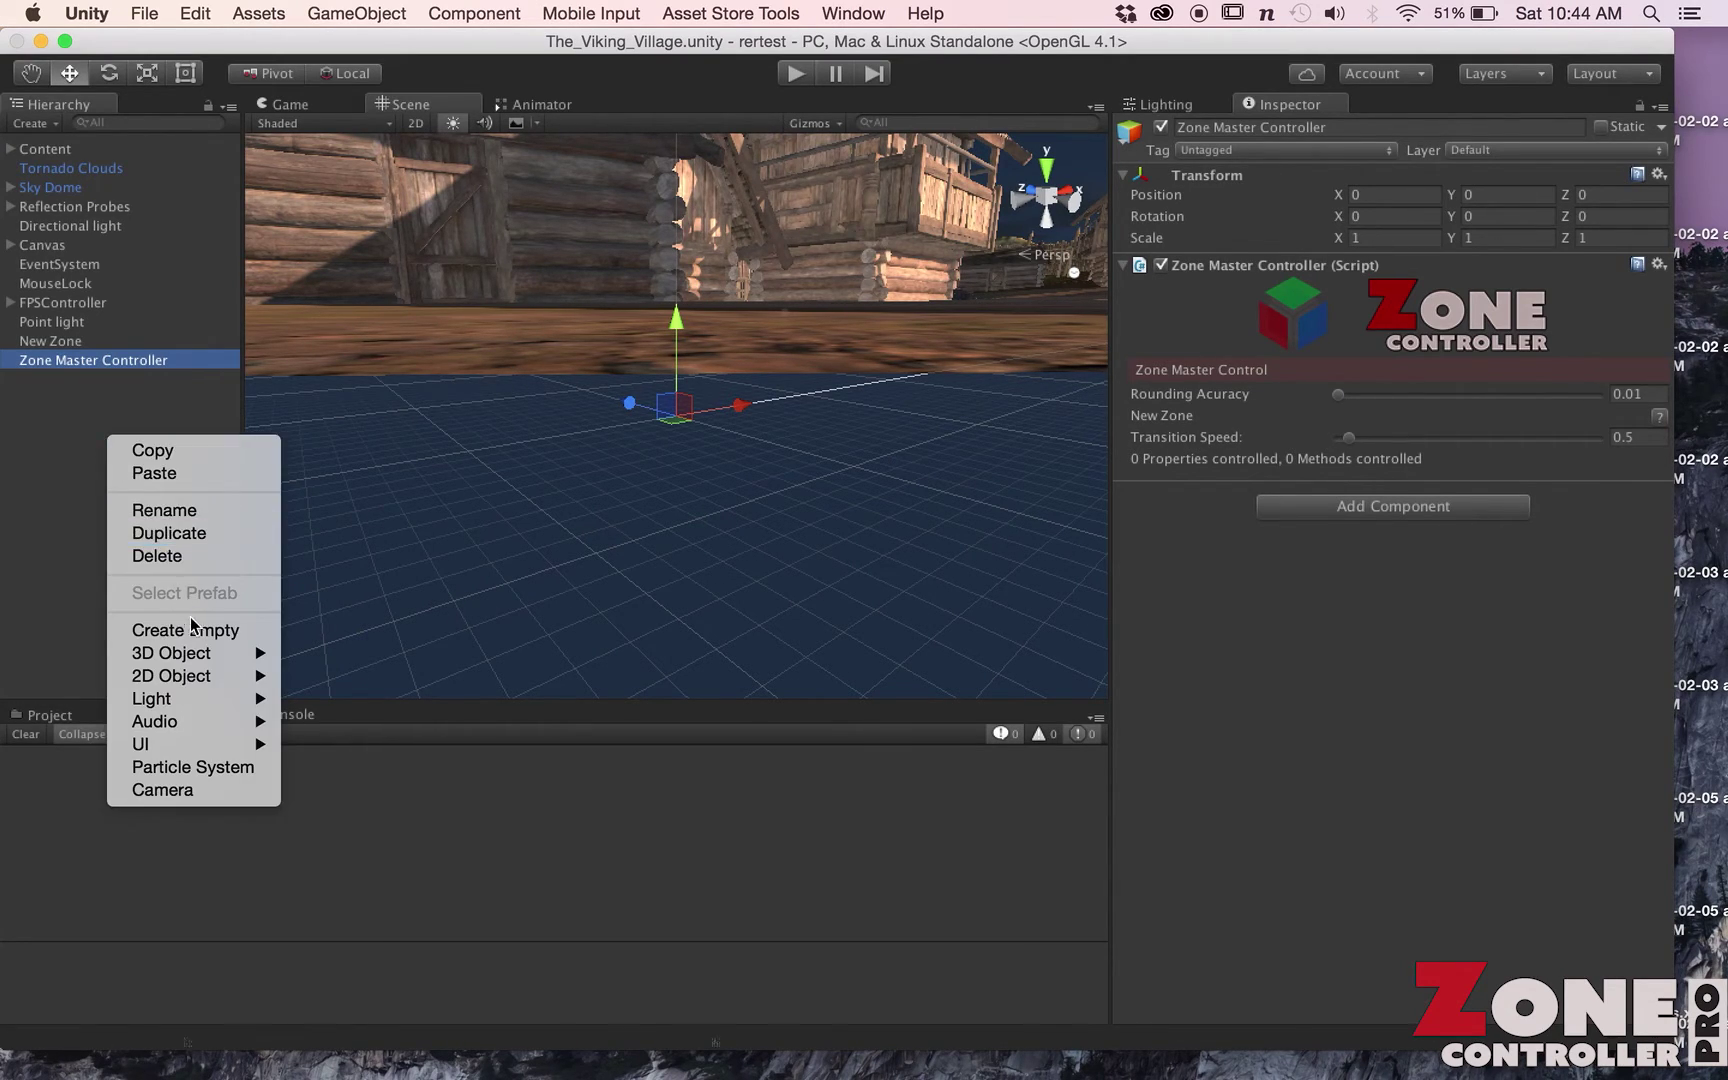
mouse_move(250, 655)
mouse_move(378, 789)
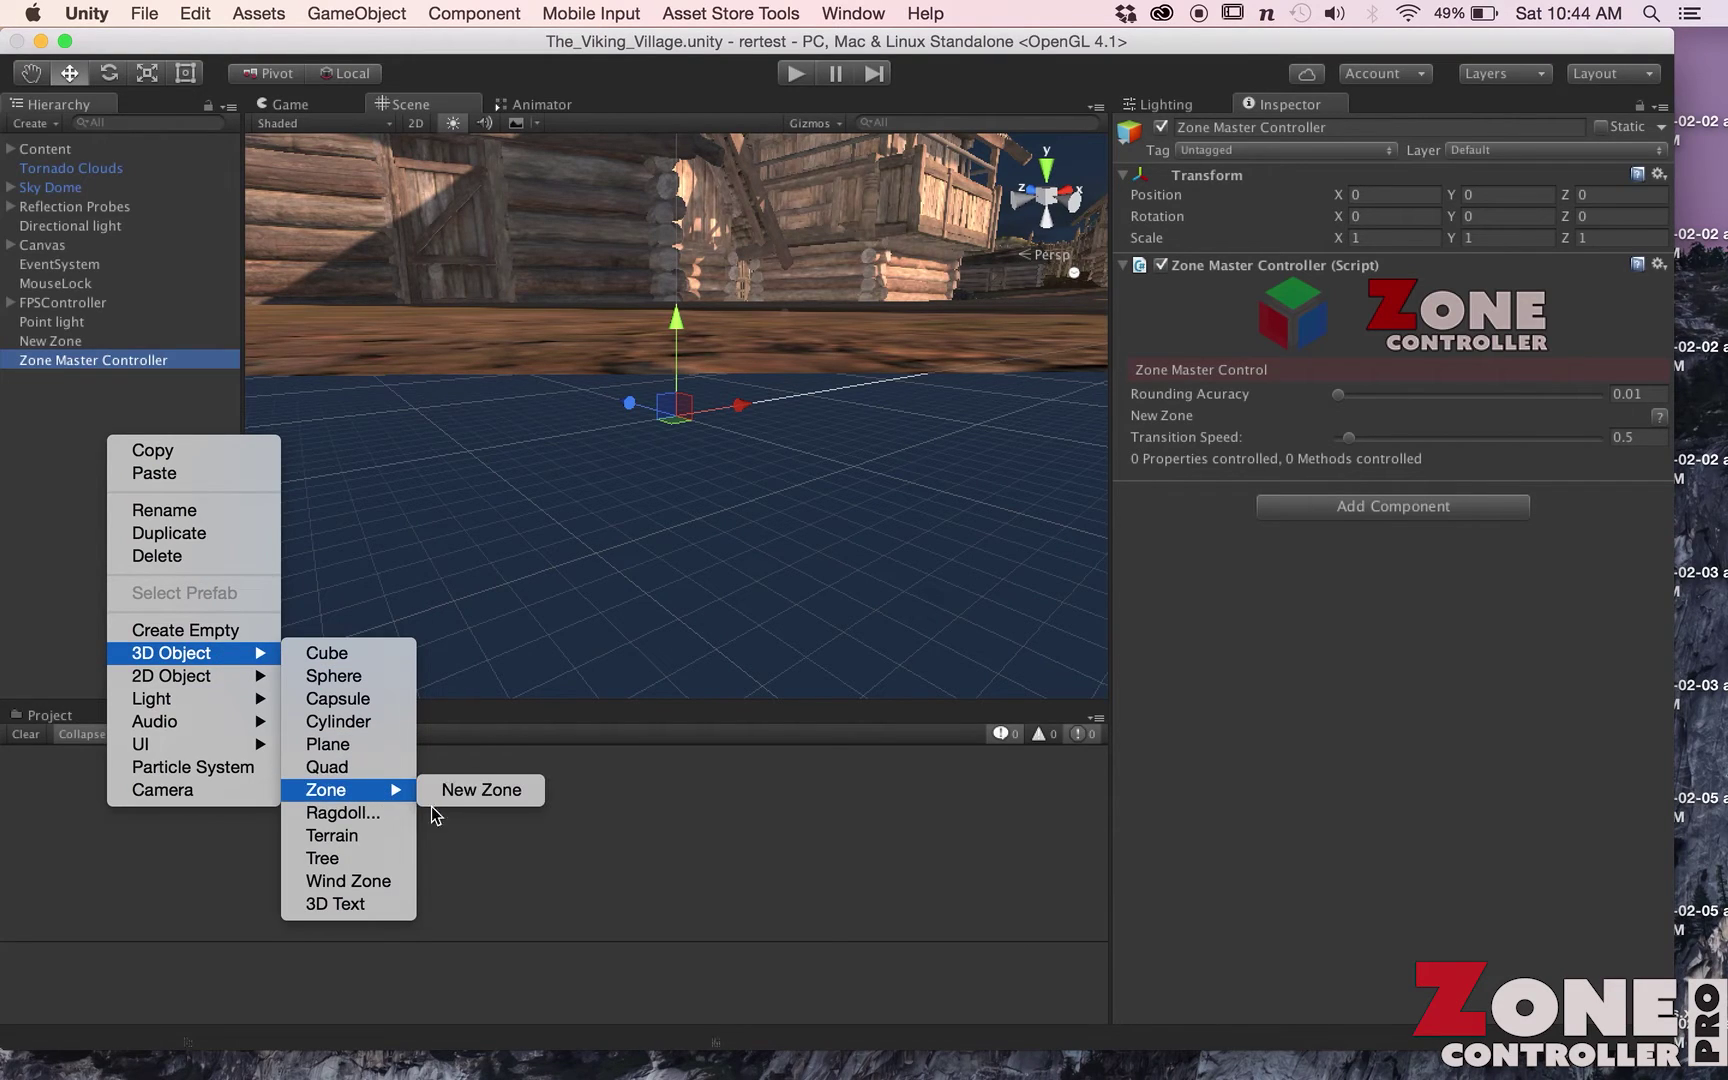
click(468, 800)
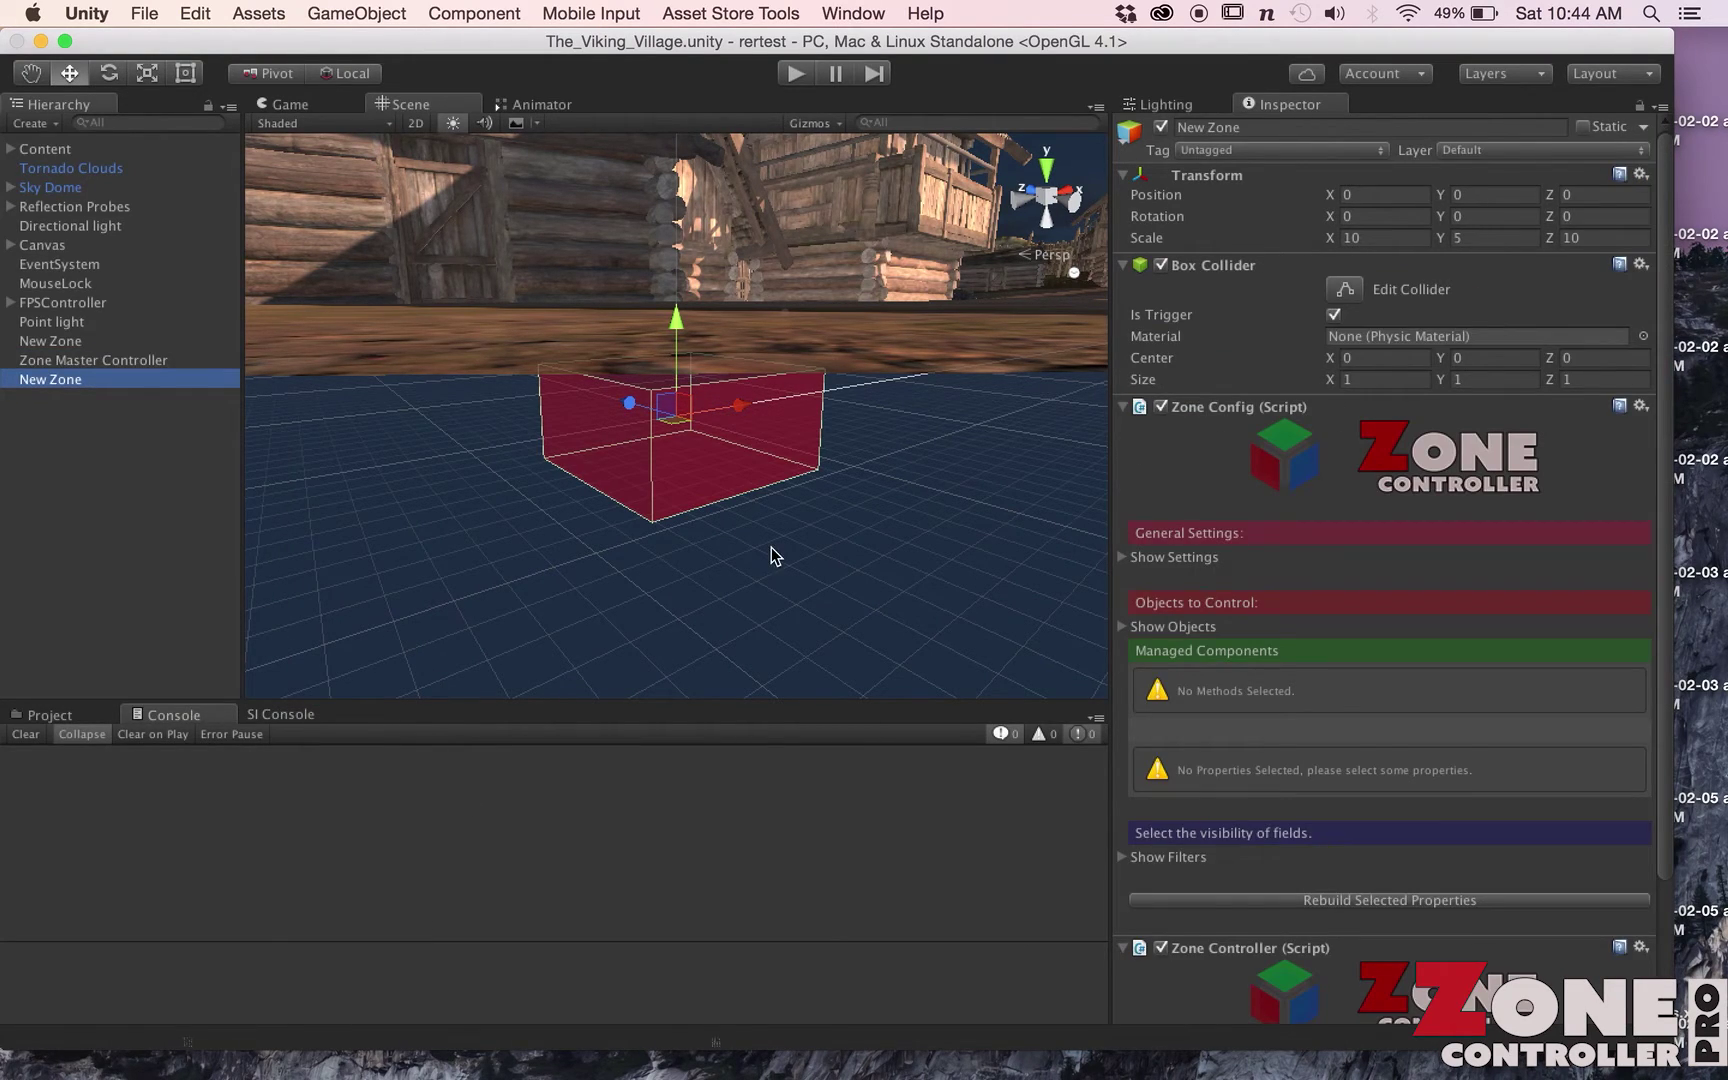
Check the zone entries in the Zone Master Controller and delete the second New Zone
click(82, 362)
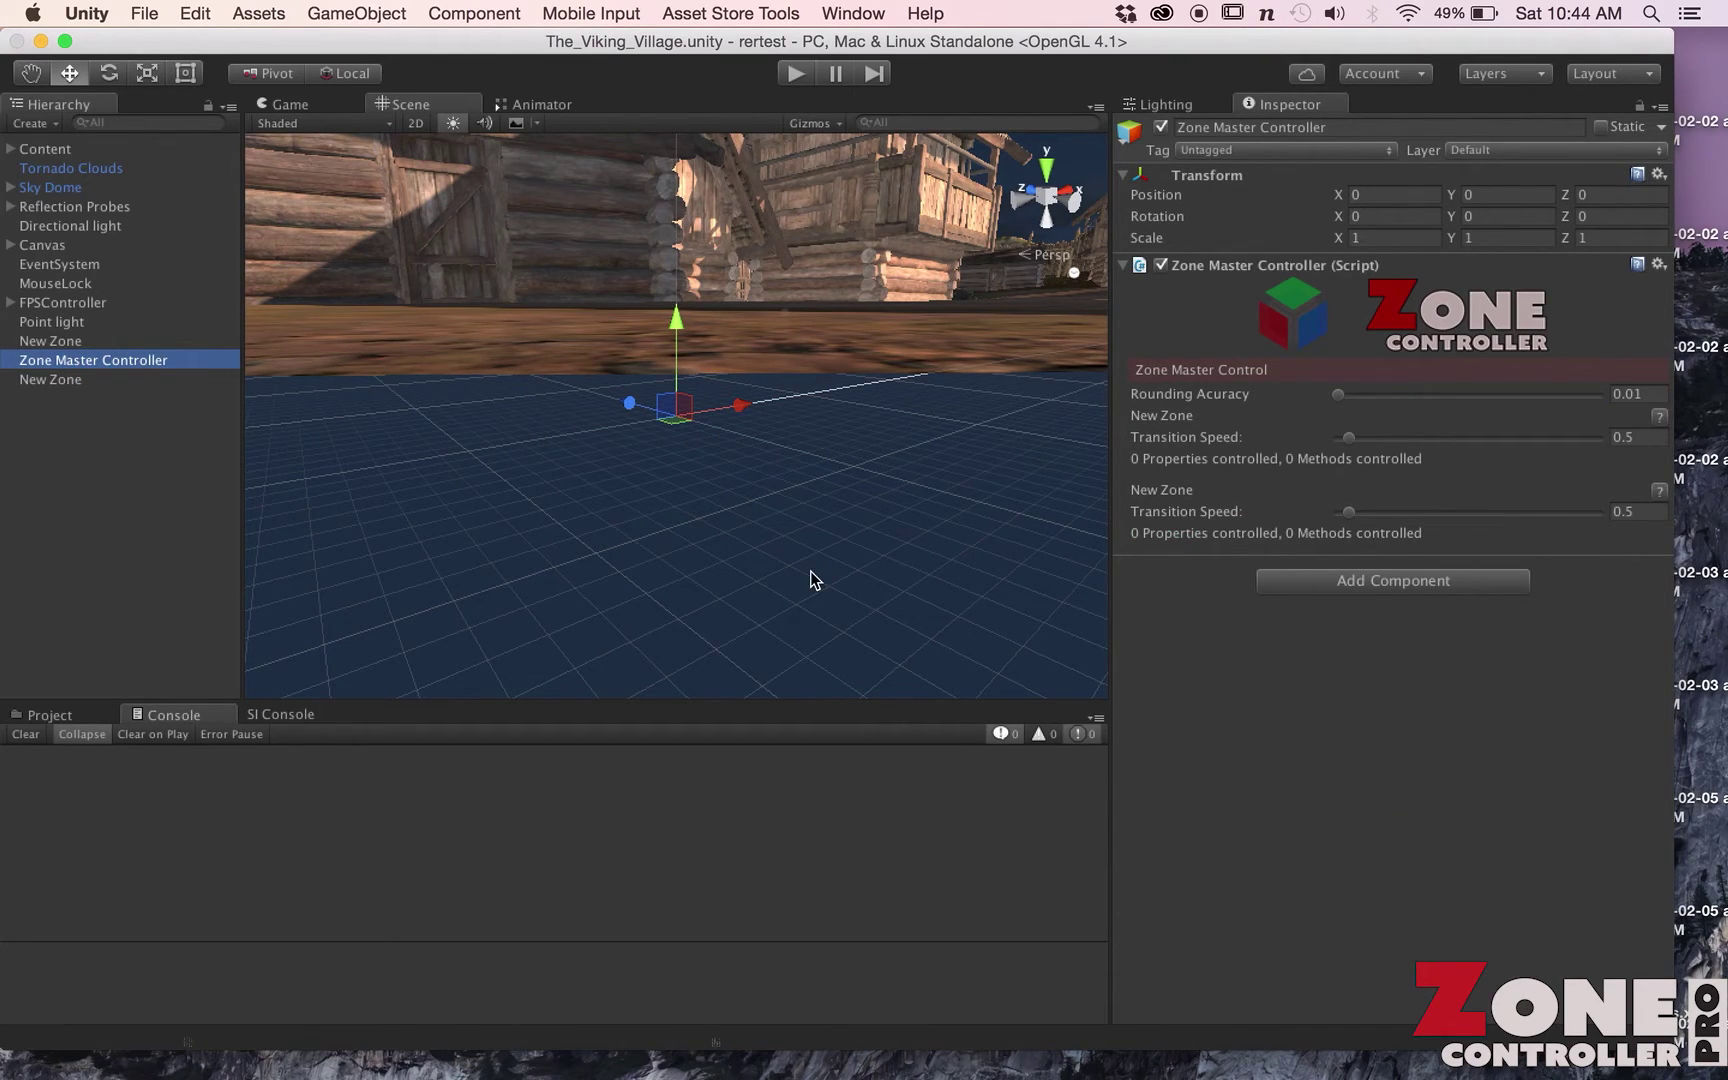
click(66, 378)
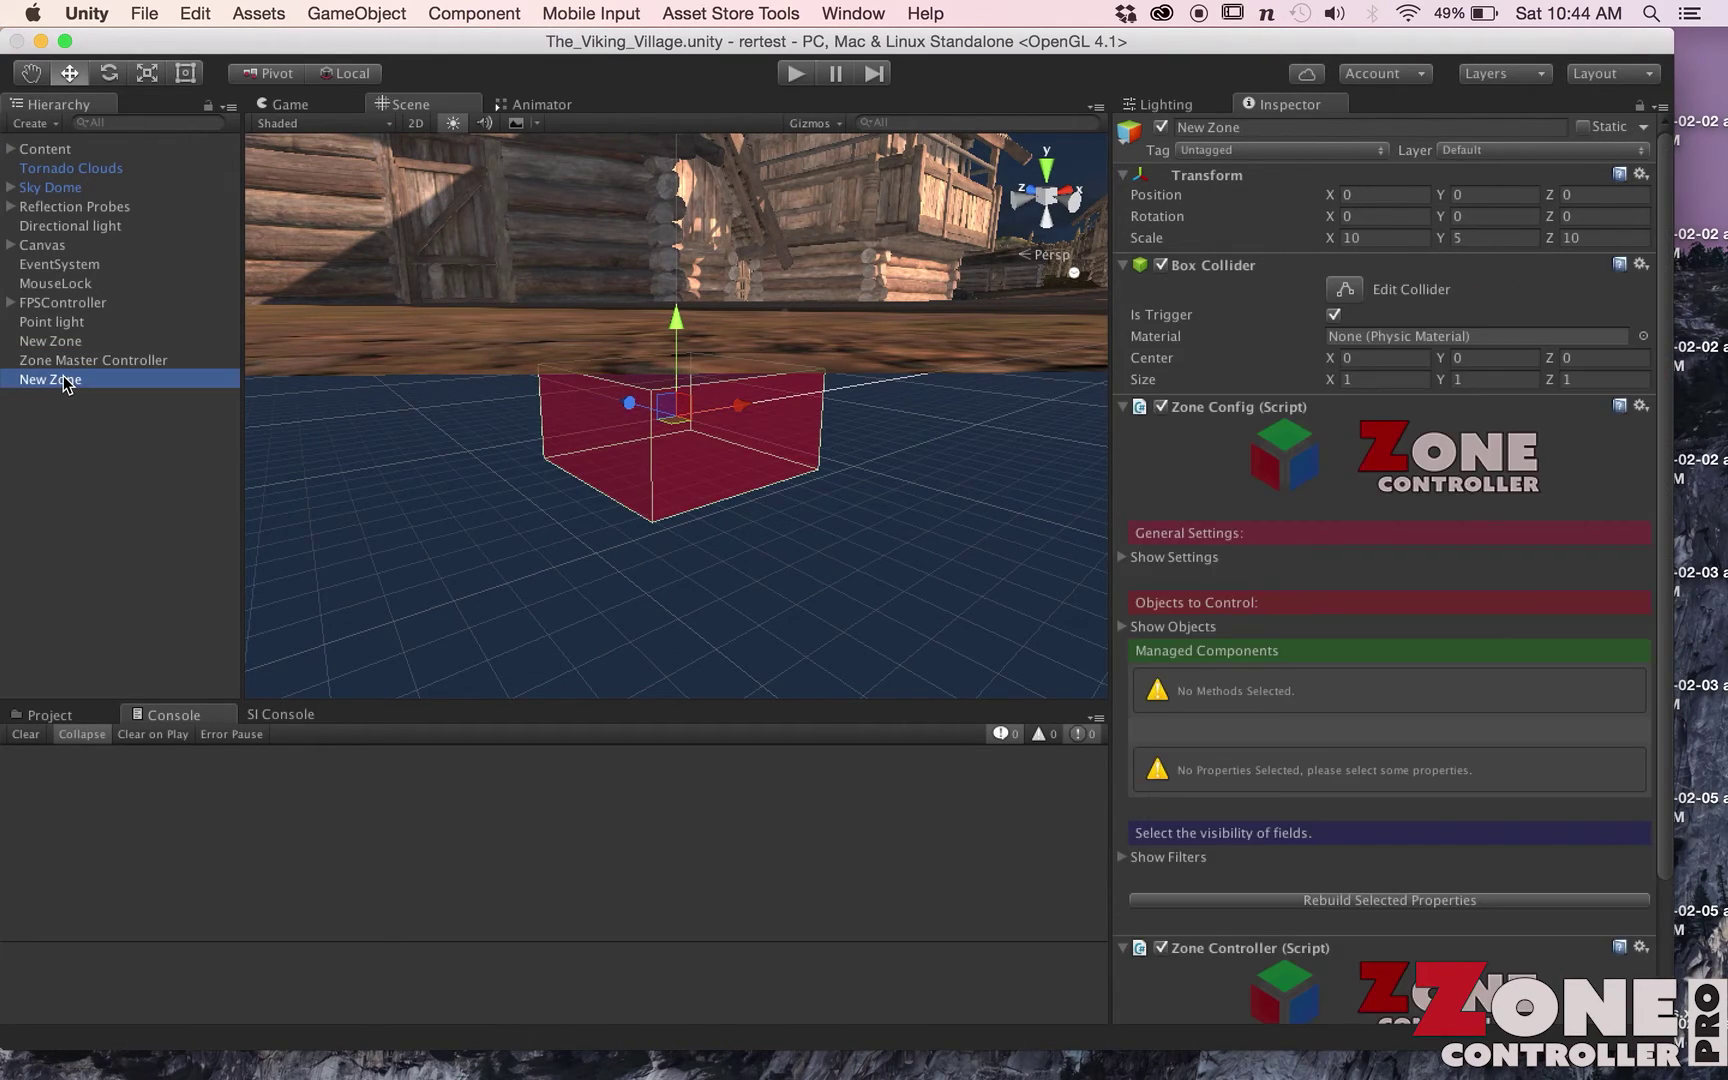
key(super+BackSpace)
Move the remaining New Zone beside the open-sided hut, to about X -46.3 and Z 28.9
click(66, 343)
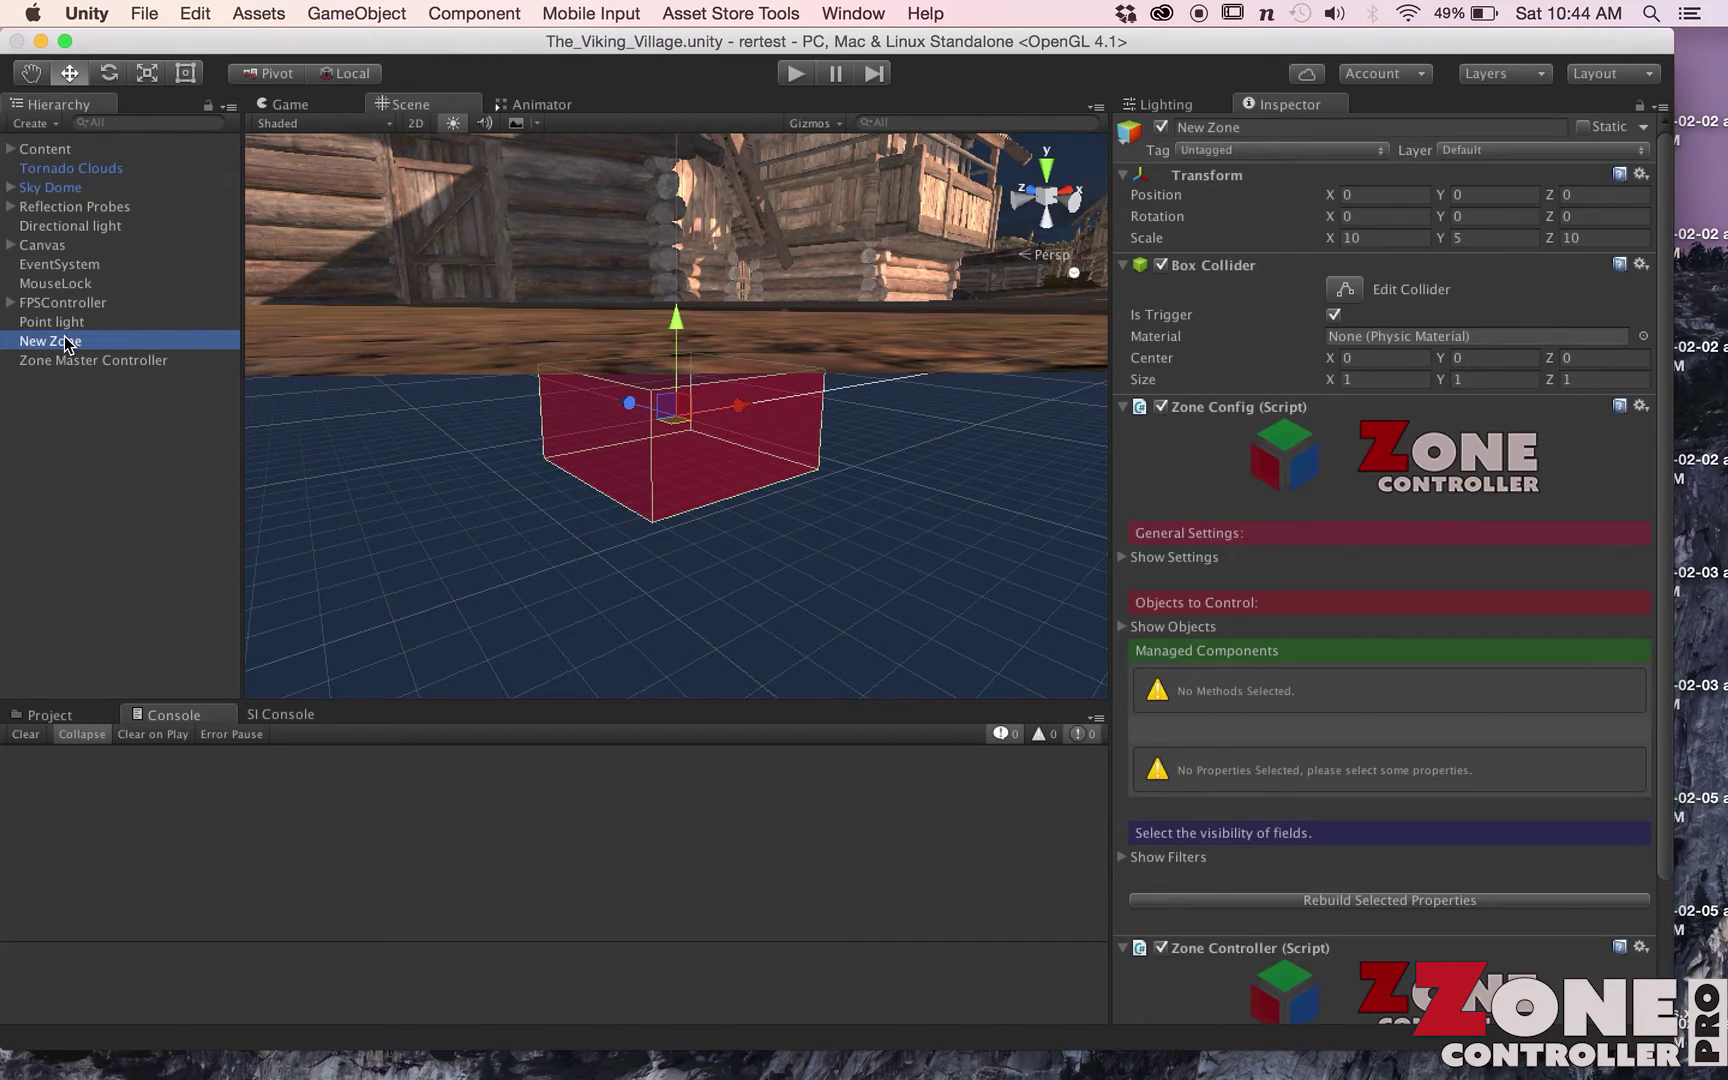
key(f)
alt+drag(624, 439, 489, 434)
scroll(489, 434, down, 10)
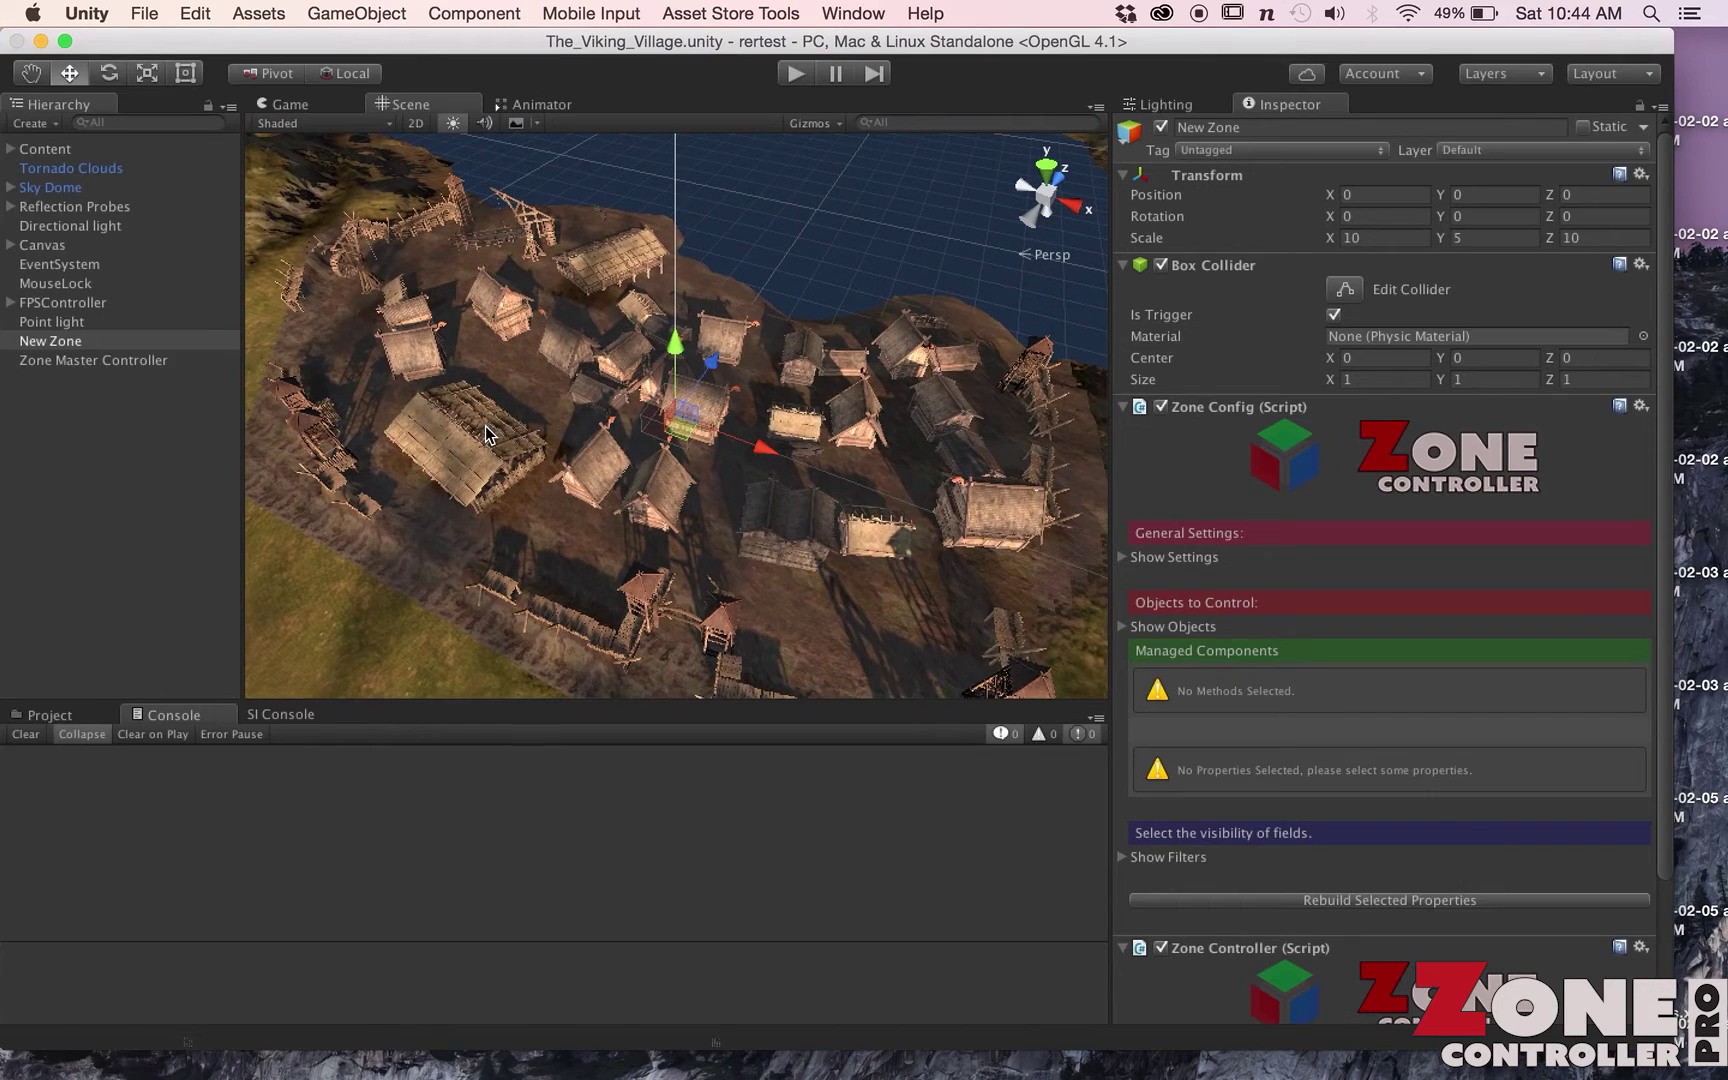
drag(755, 448, 300, 545)
key(f)
key(w)
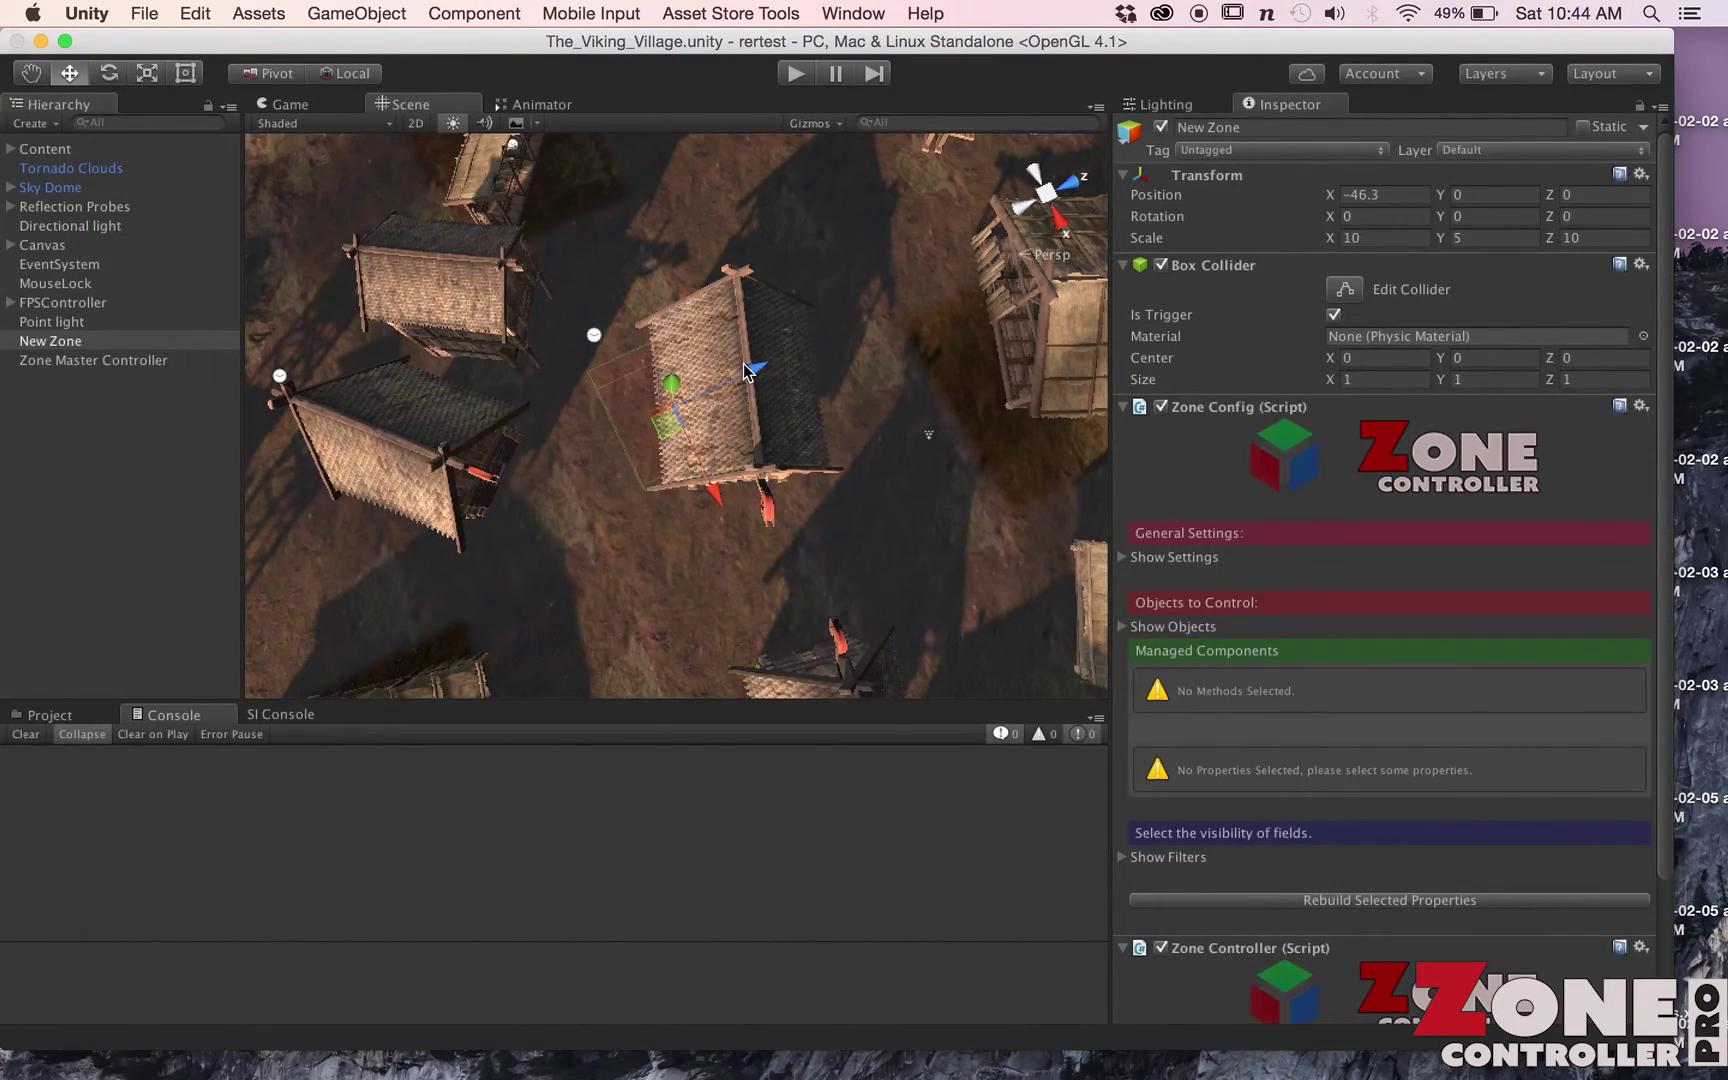
drag(748, 362, 1110, 376)
key(f)
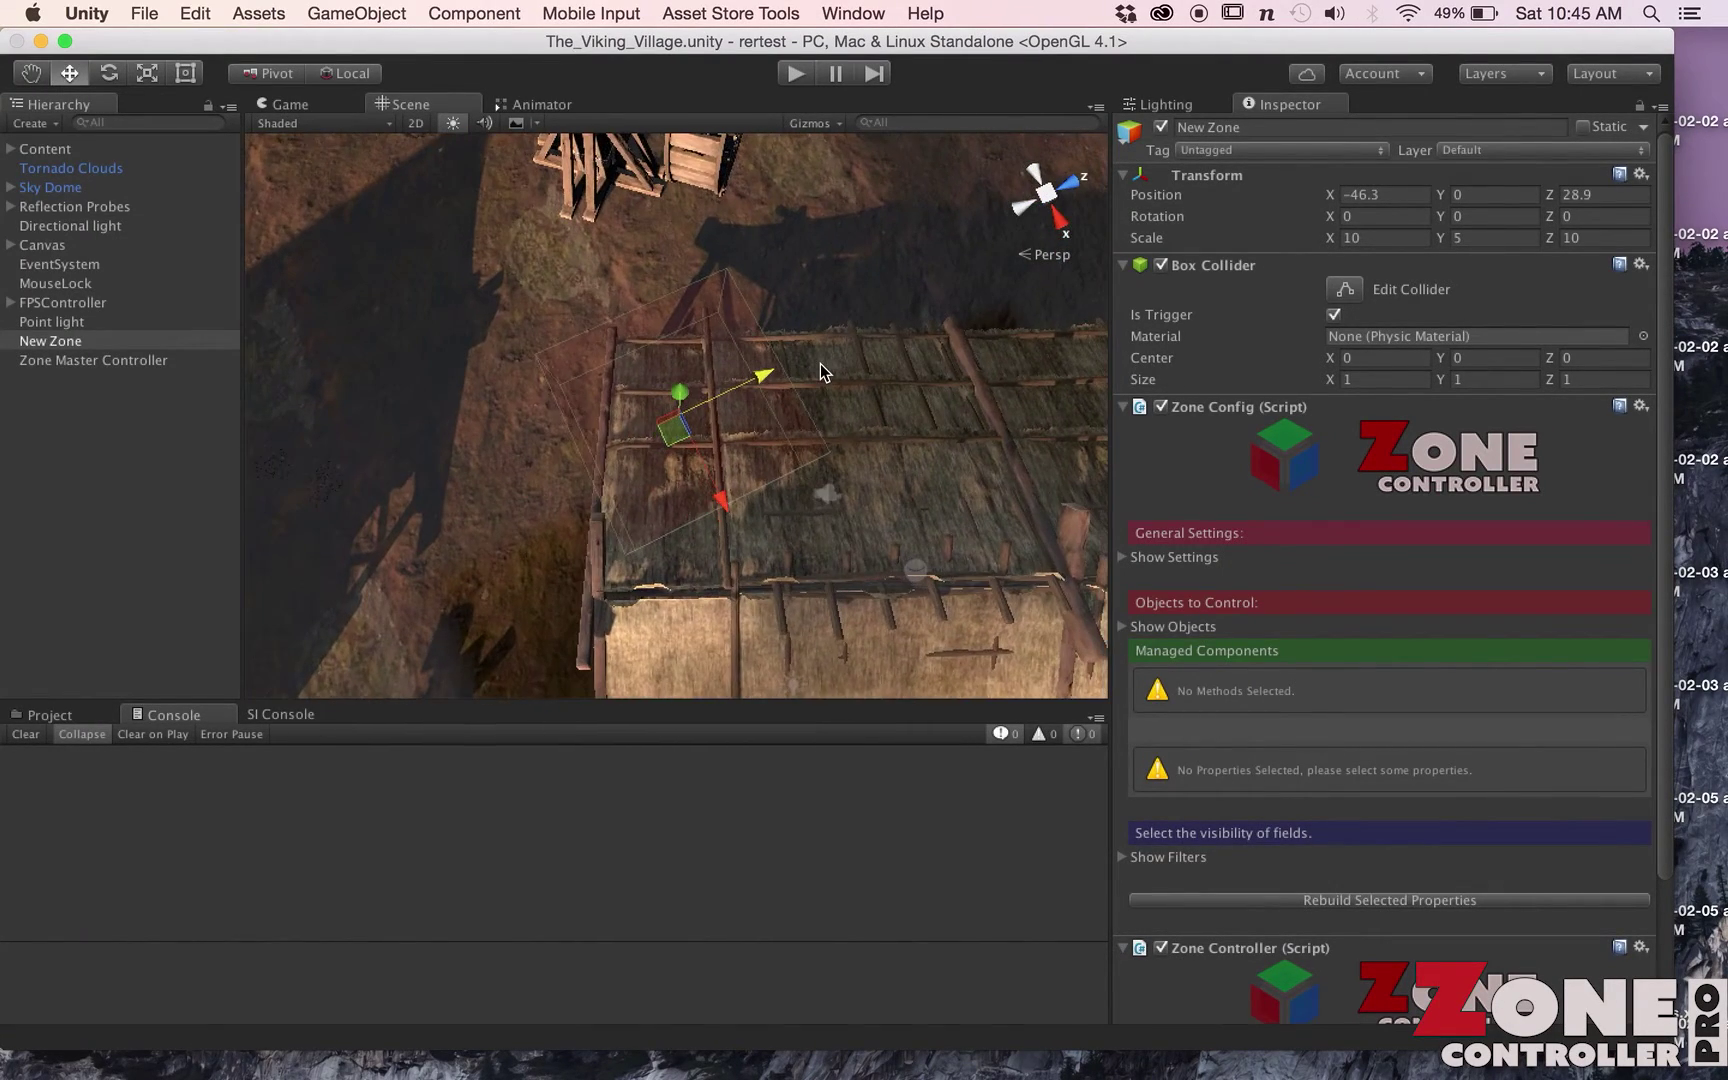
Rotate the zone about its vertical axis by about 24.3 degrees to line it up with the hut
alt+drag(826, 436, 1250, 330)
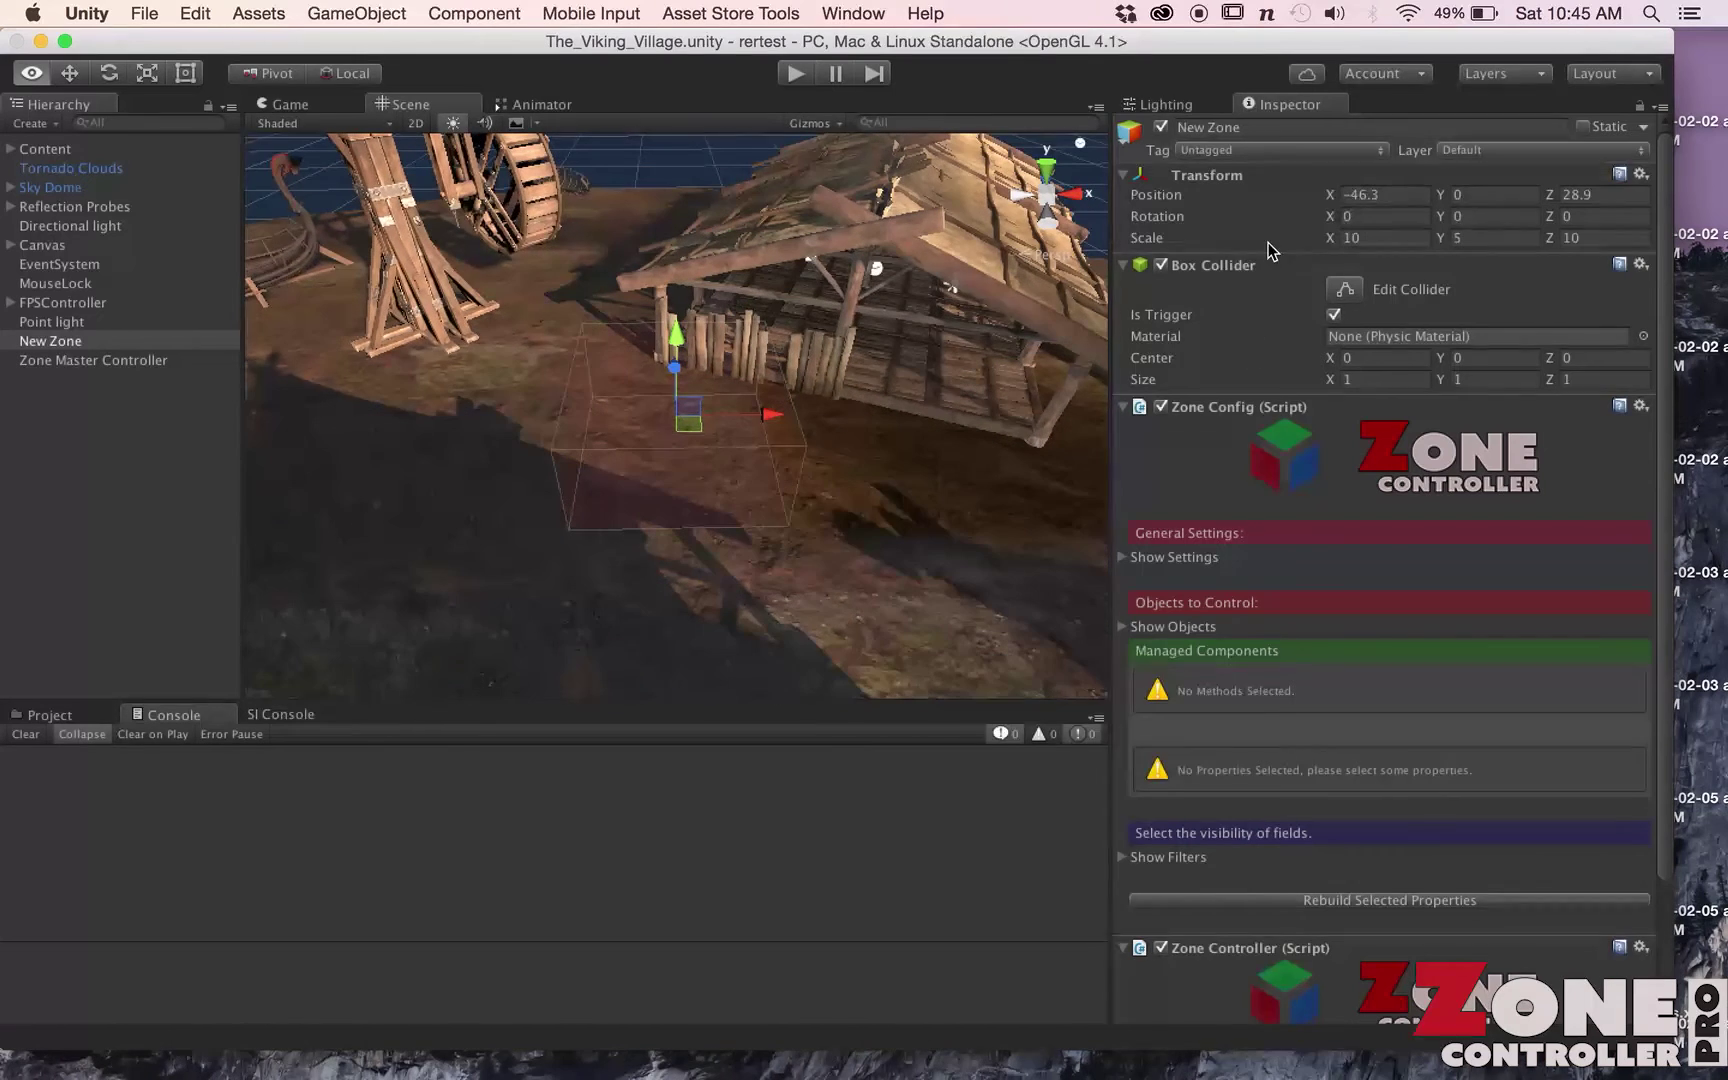
key(e)
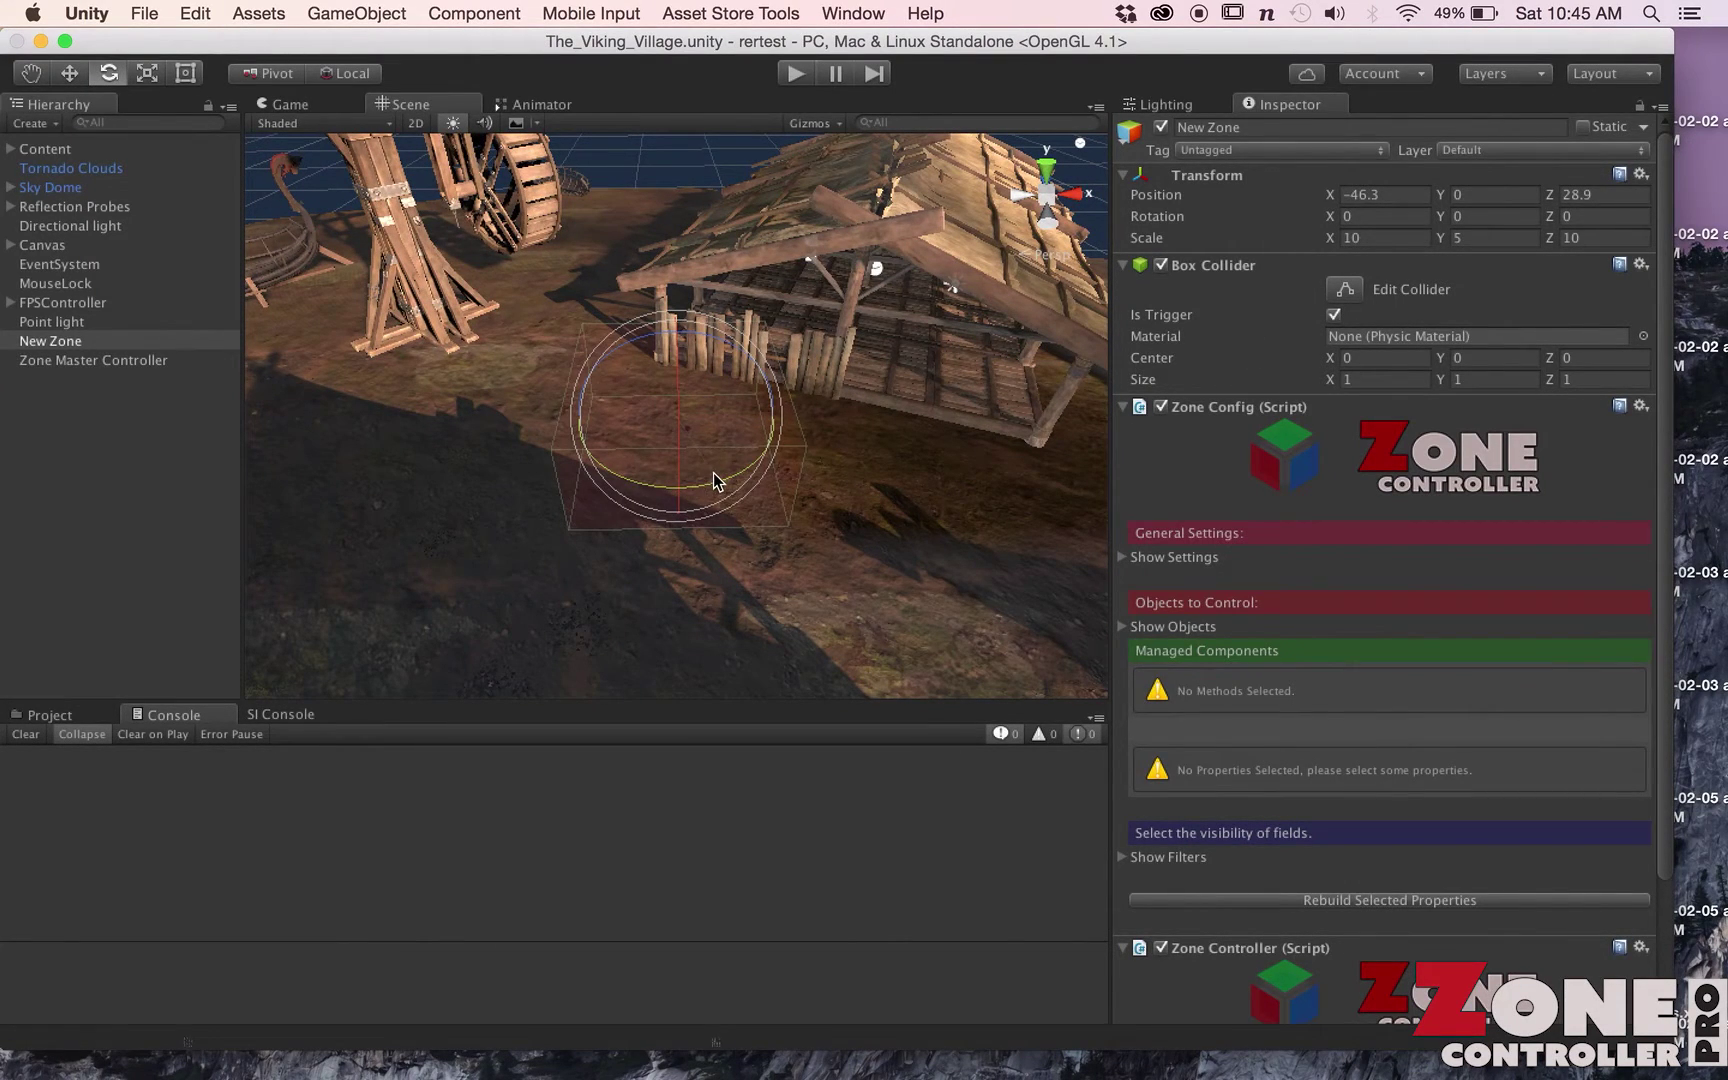
drag(714, 478, 617, 476)
Move the zone over the hut's interior, to about X -38.01, Y 7.59, Z 26.41
key(w)
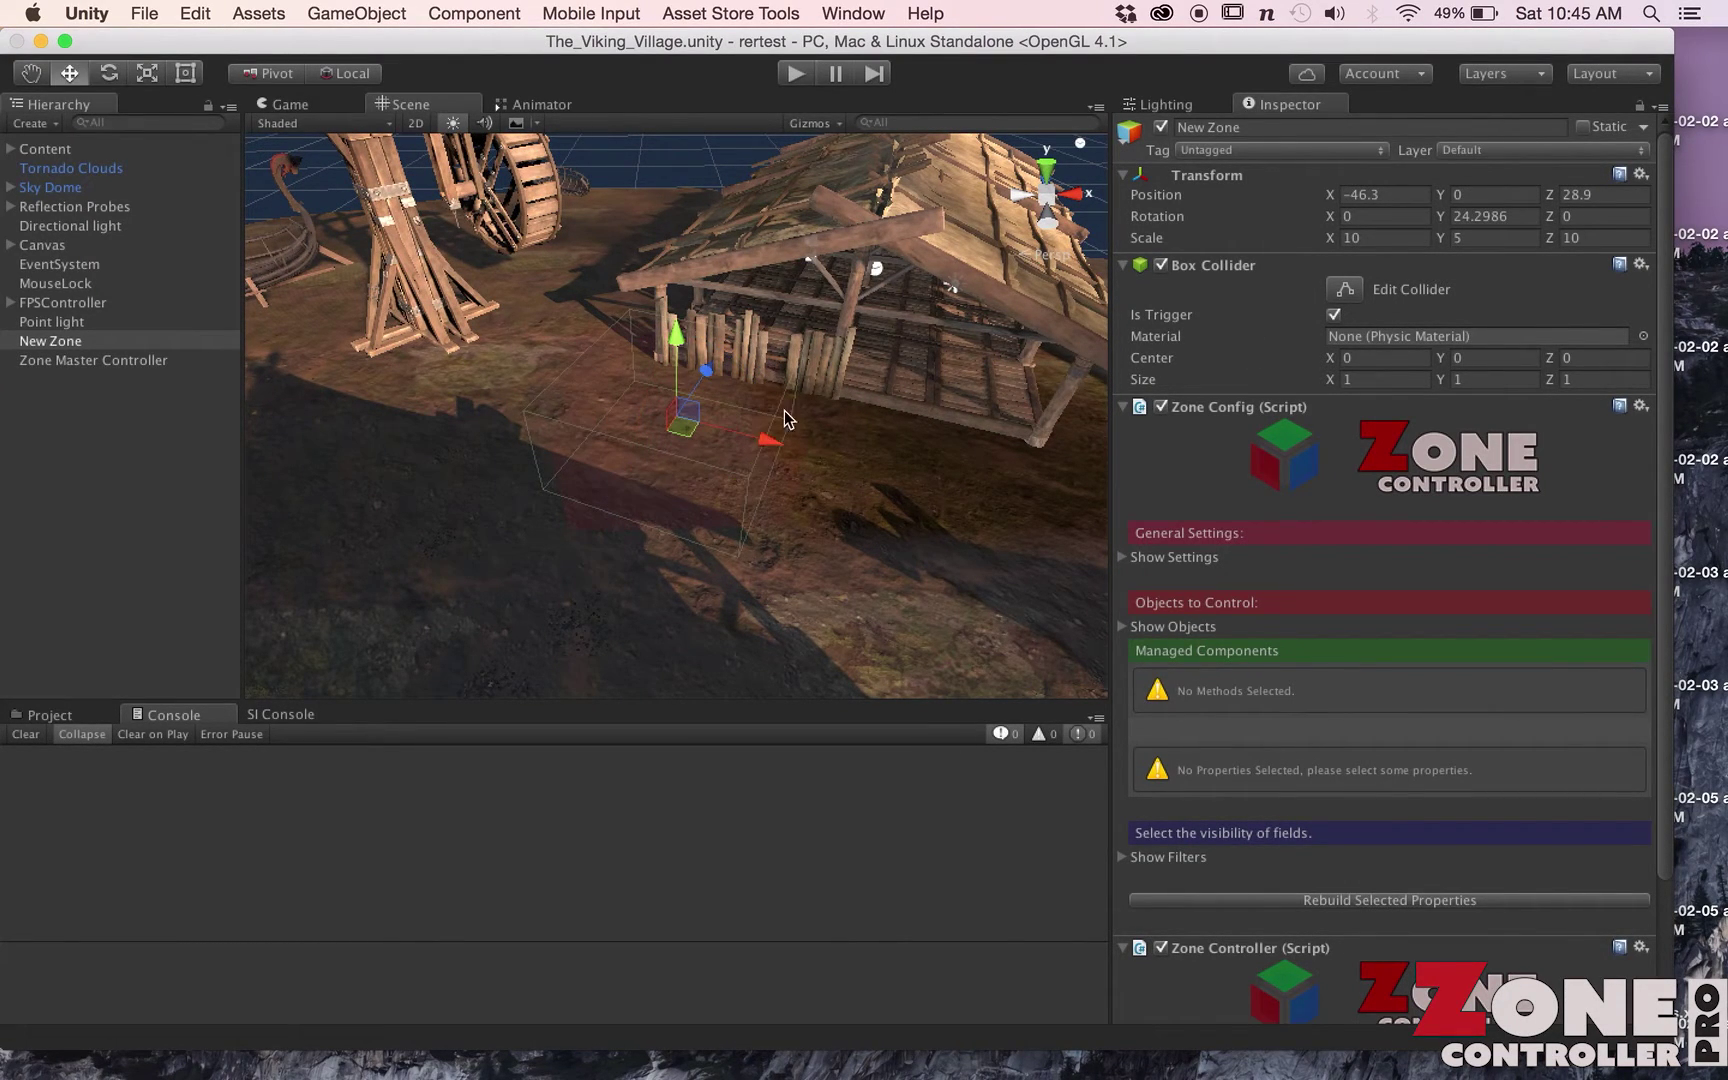
drag(765, 438, 726, 215)
key(alt)
alt+drag(773, 384, 737, 500)
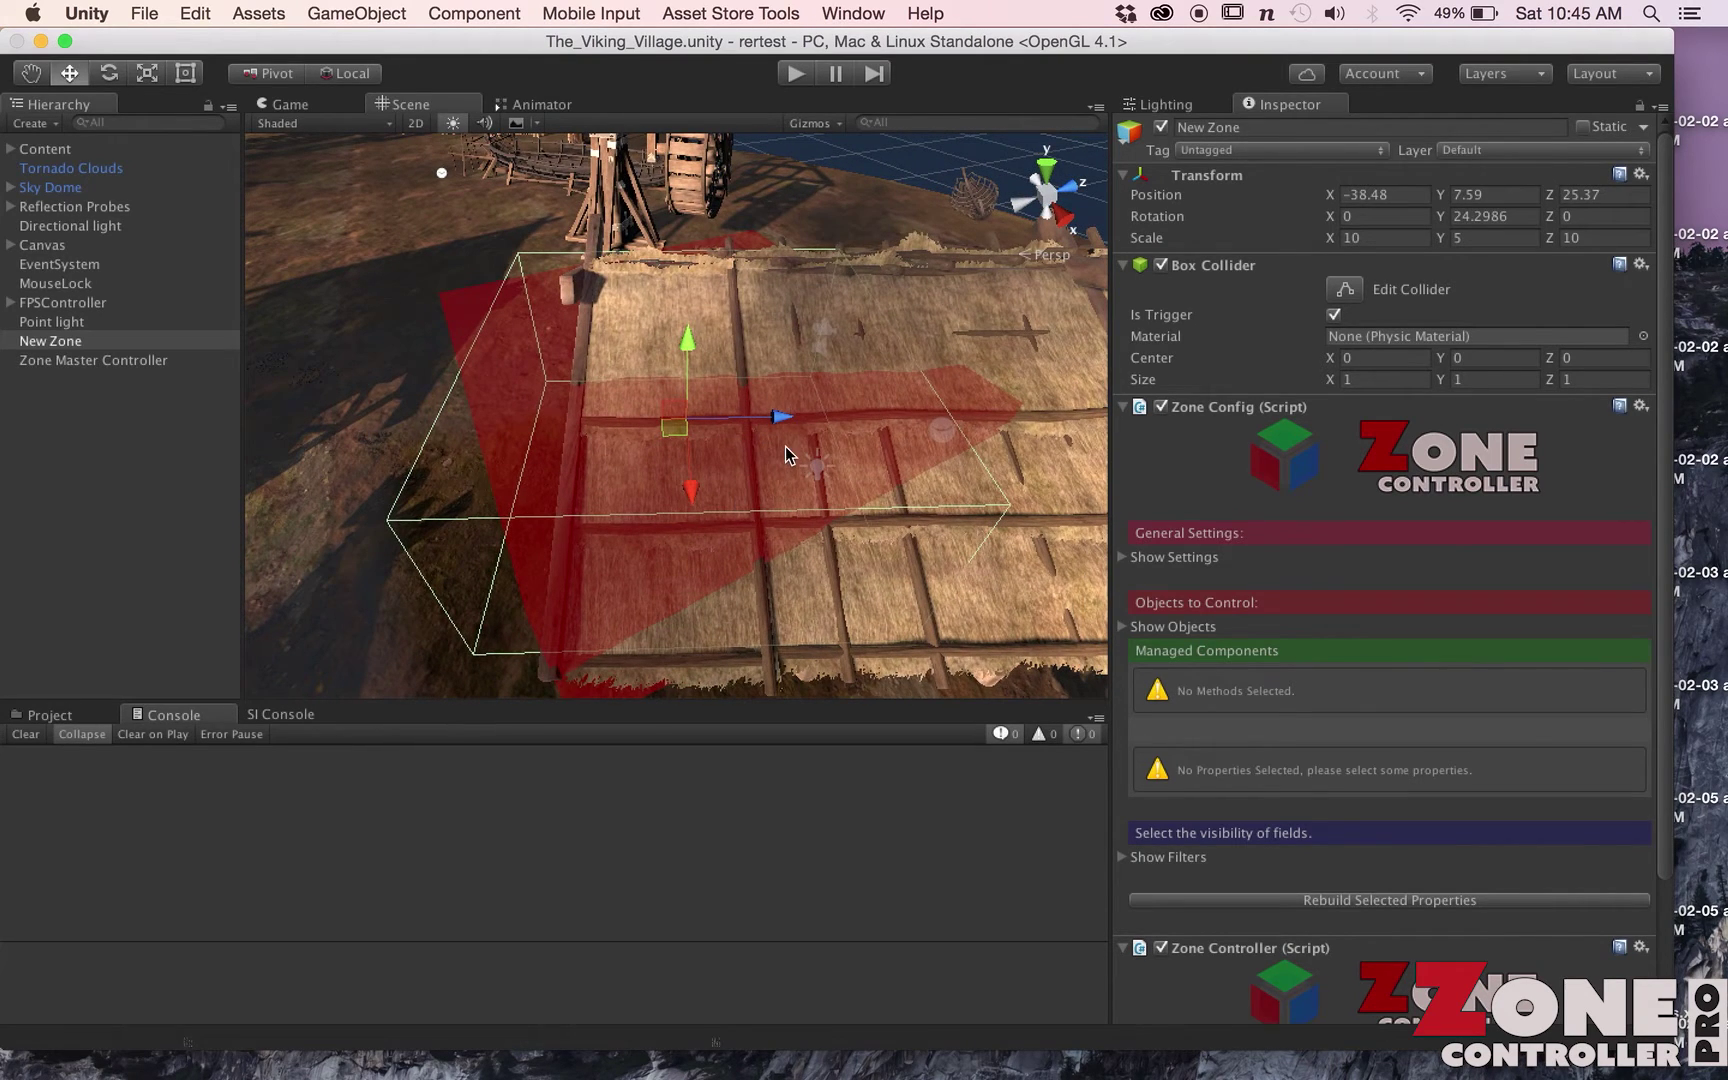
drag(787, 425, 832, 421)
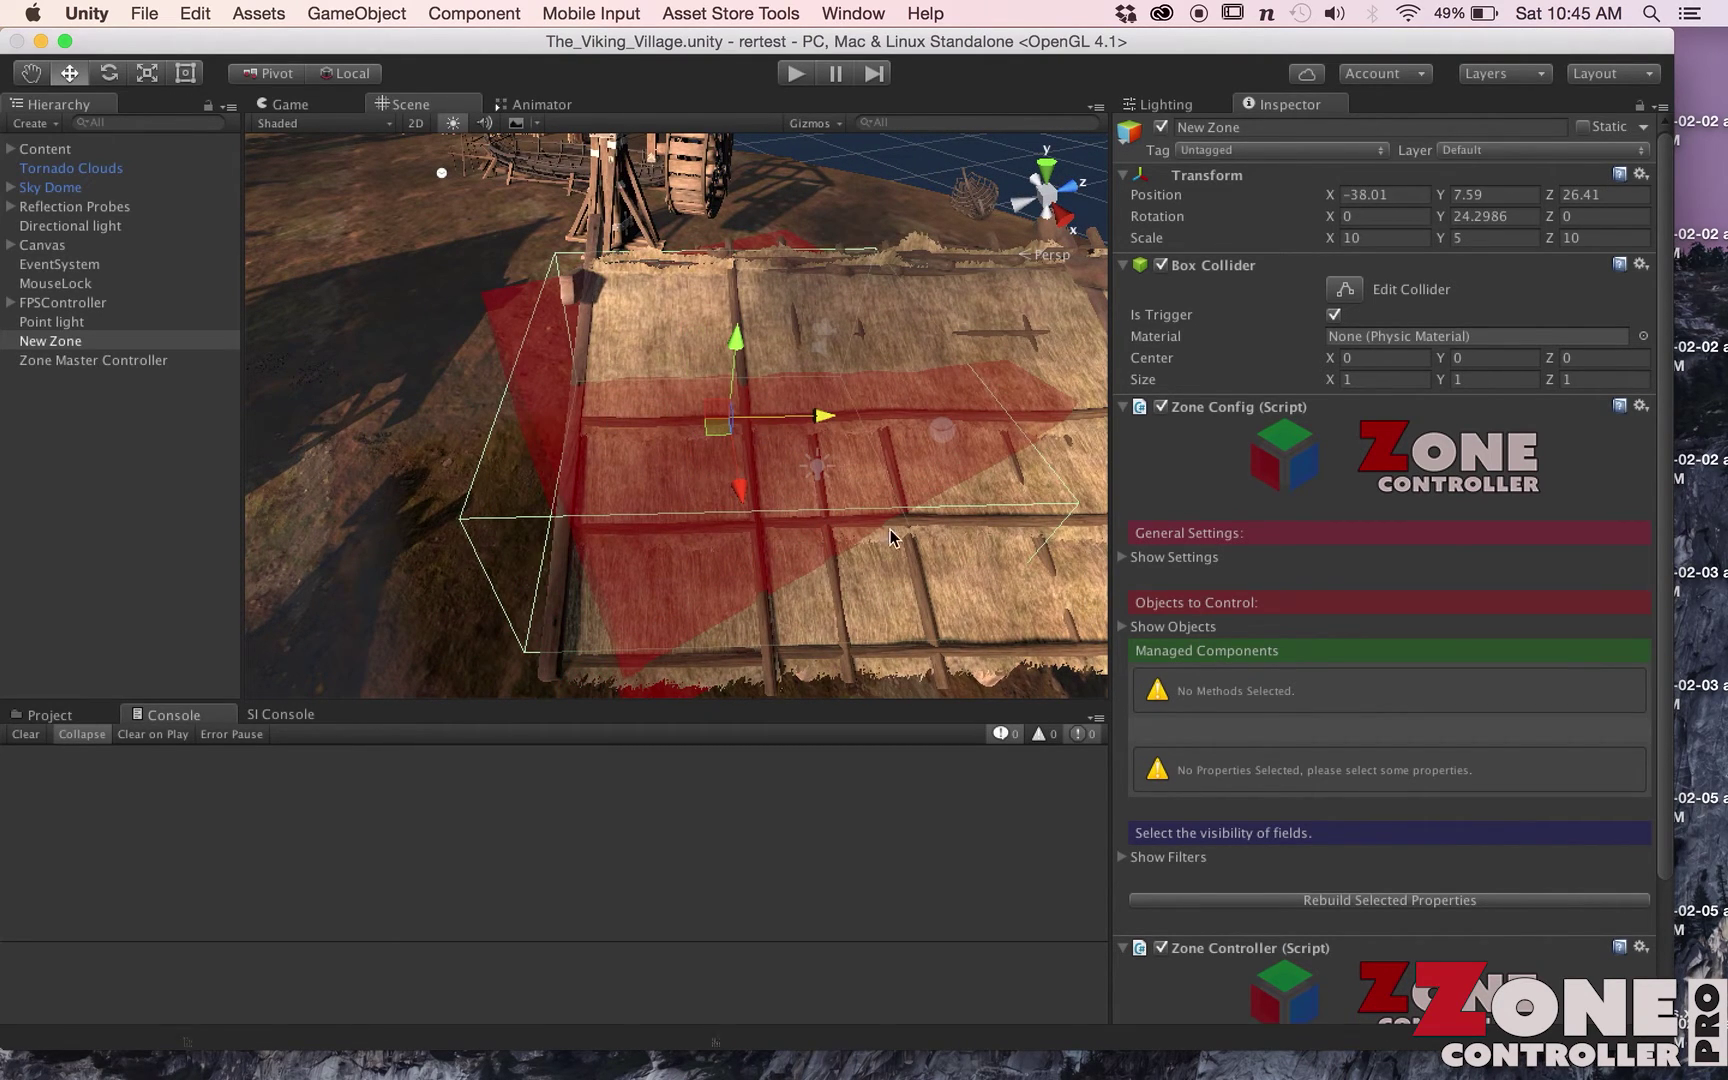
Collapse the Zone Config component and set the Zone Controller's trigger mode to Hot Hey
click(1126, 407)
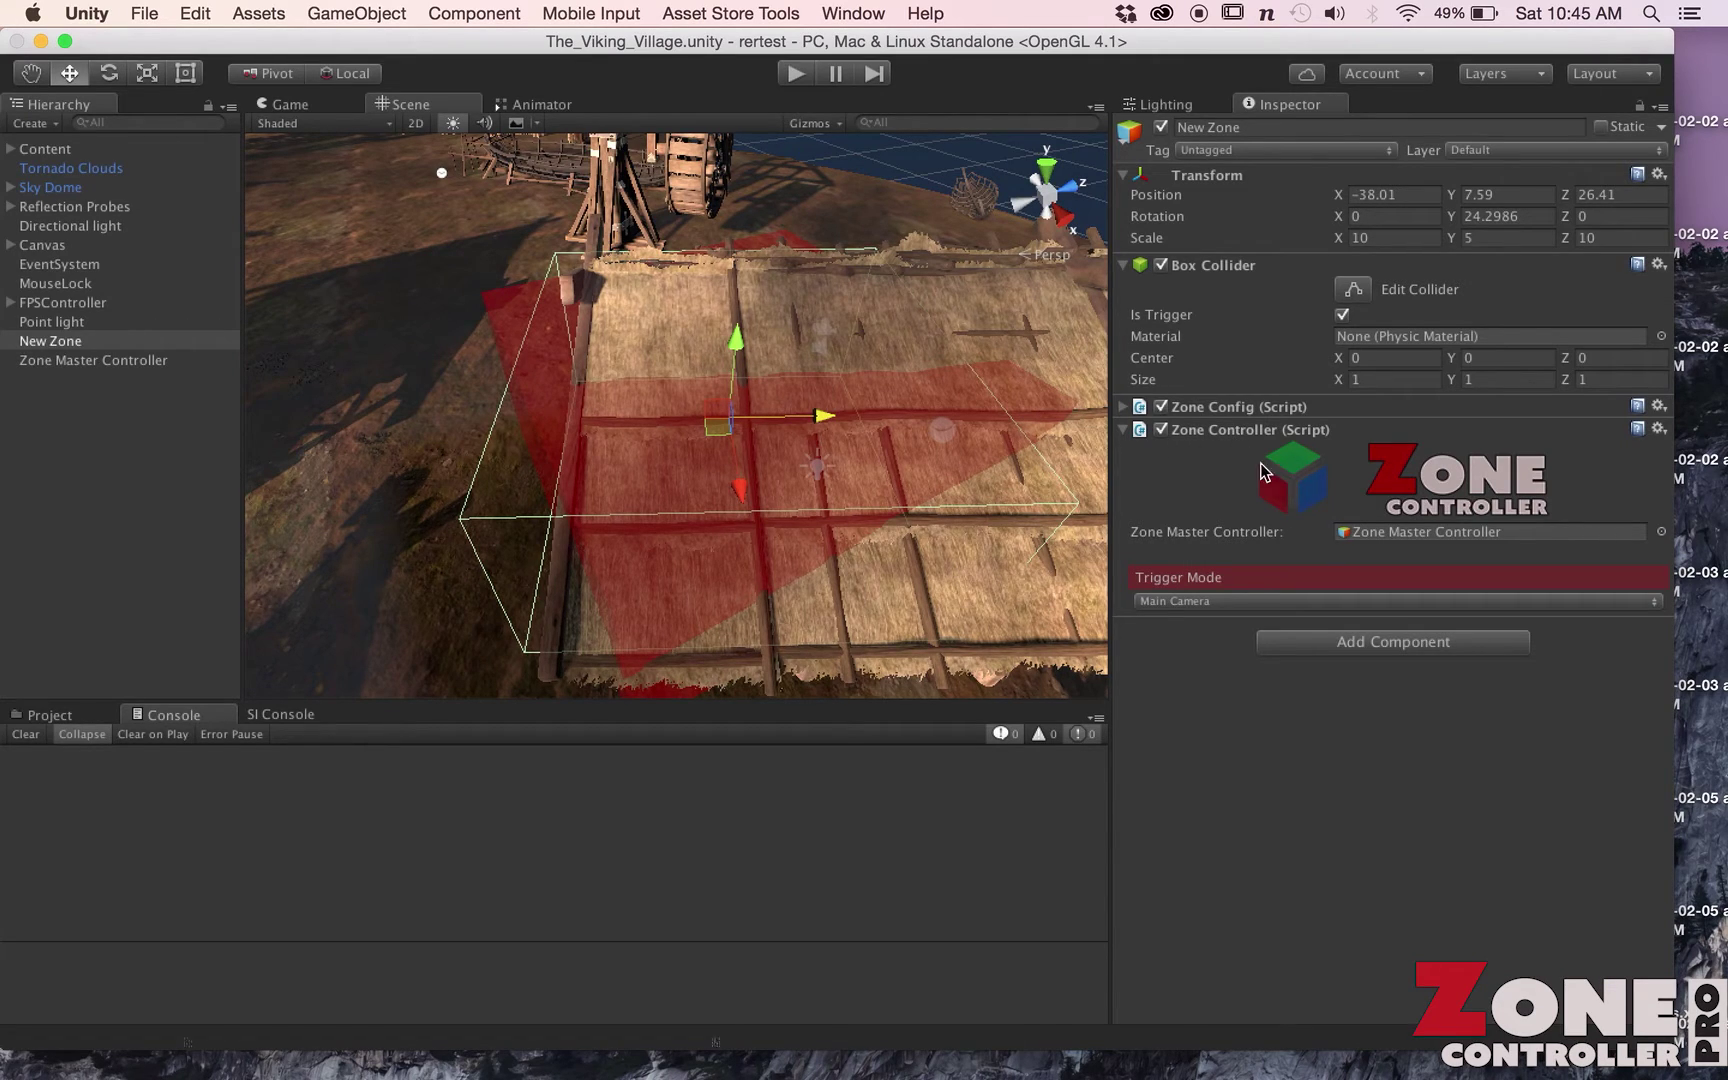
click(1126, 408)
click(1127, 409)
click(1220, 602)
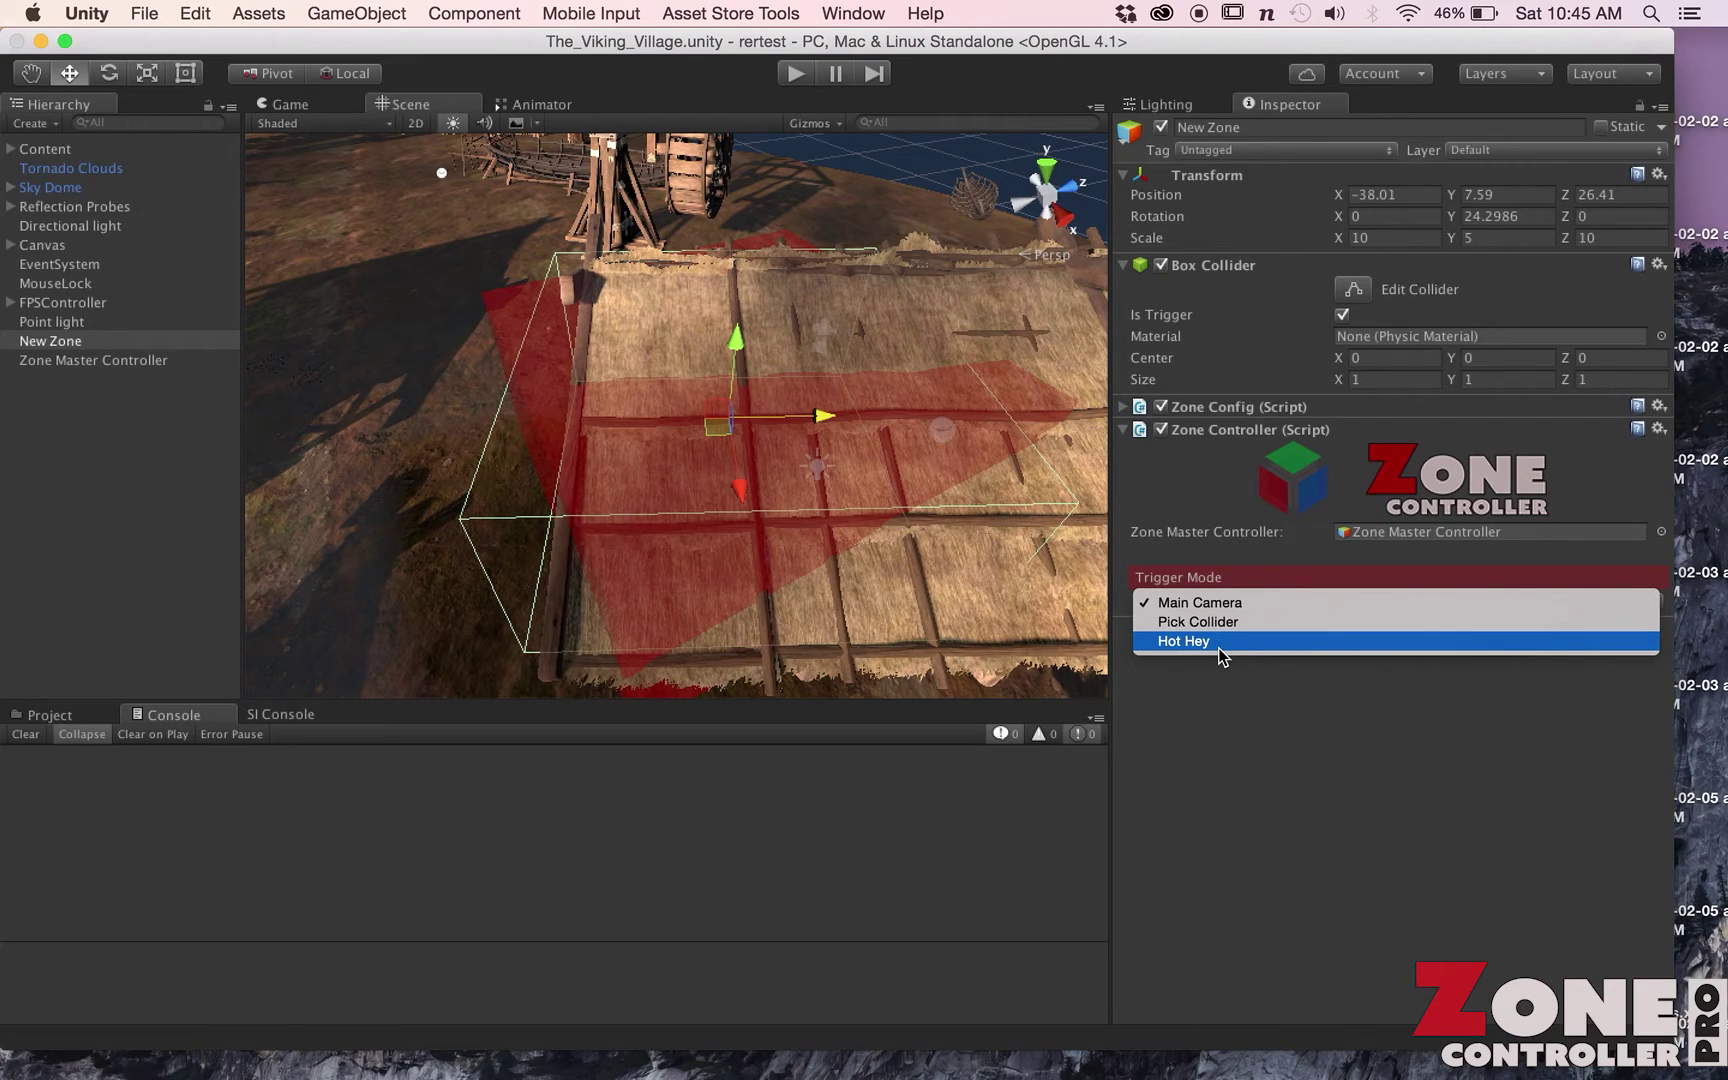
click(1220, 645)
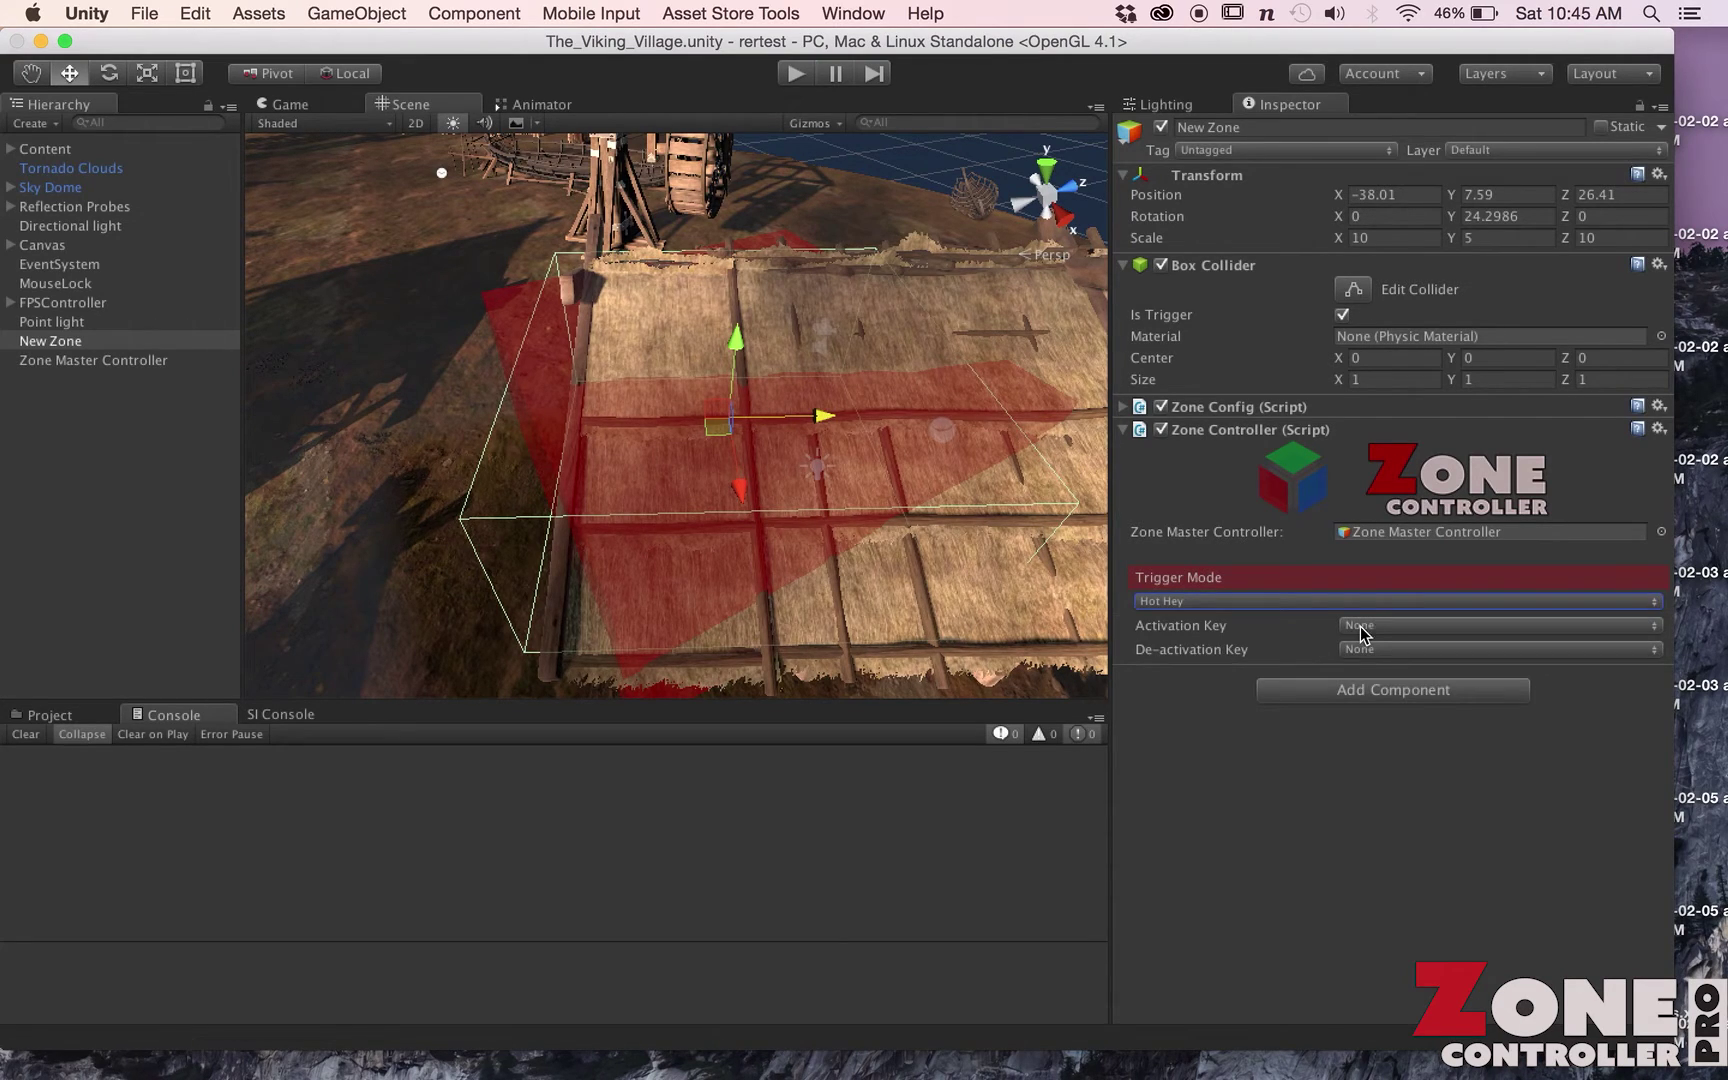
Look through the available activation keys and set the trigger mode back to Main Camera
click(1369, 627)
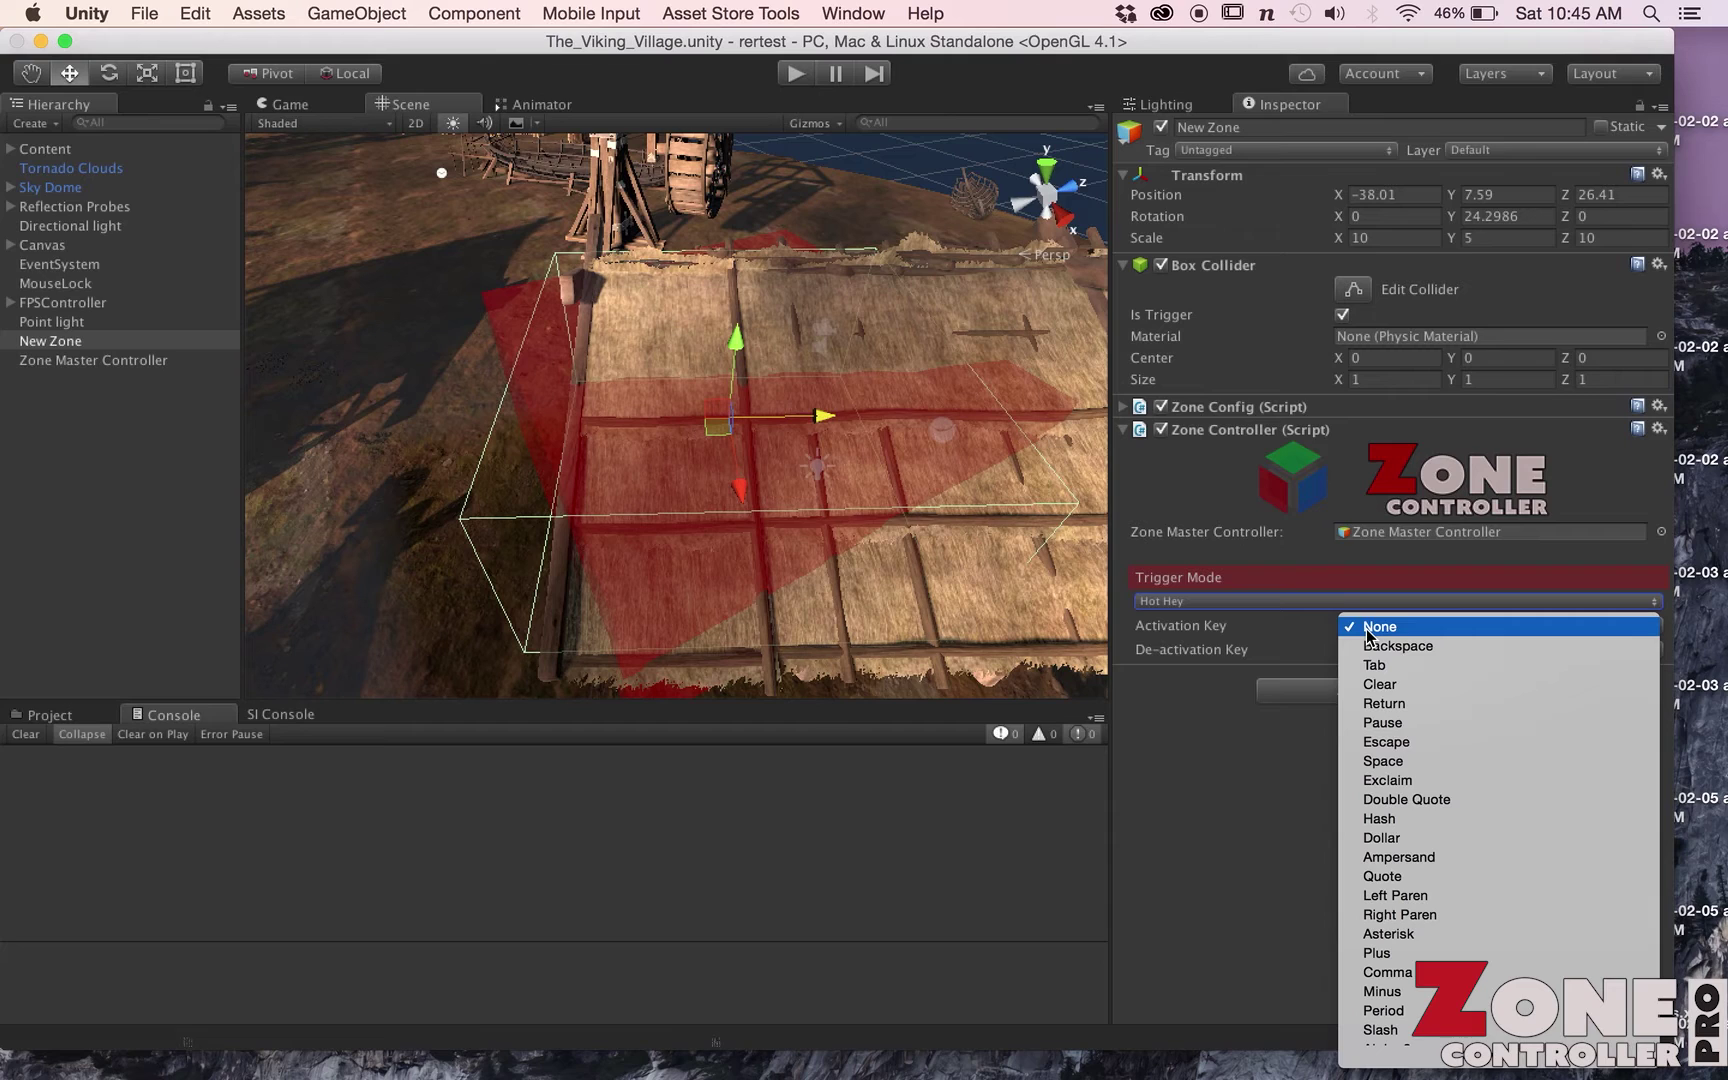
scroll(1390, 960, down, 5)
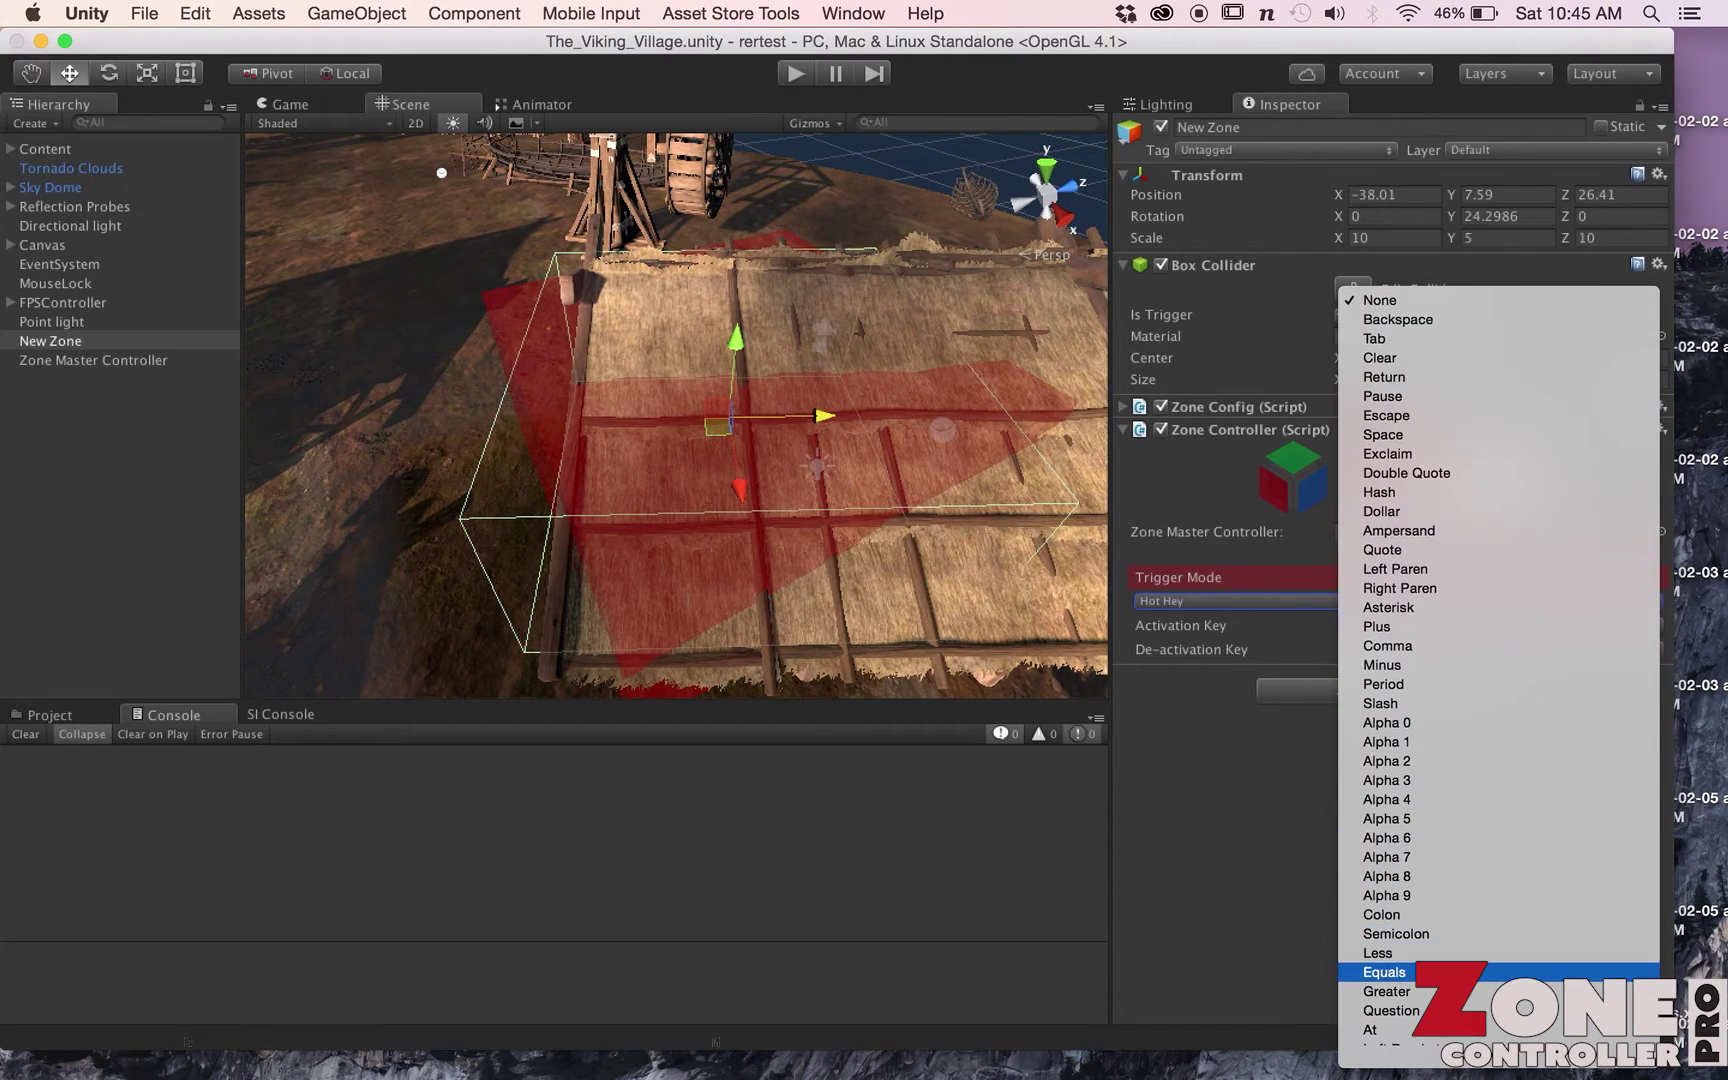
click(1238, 789)
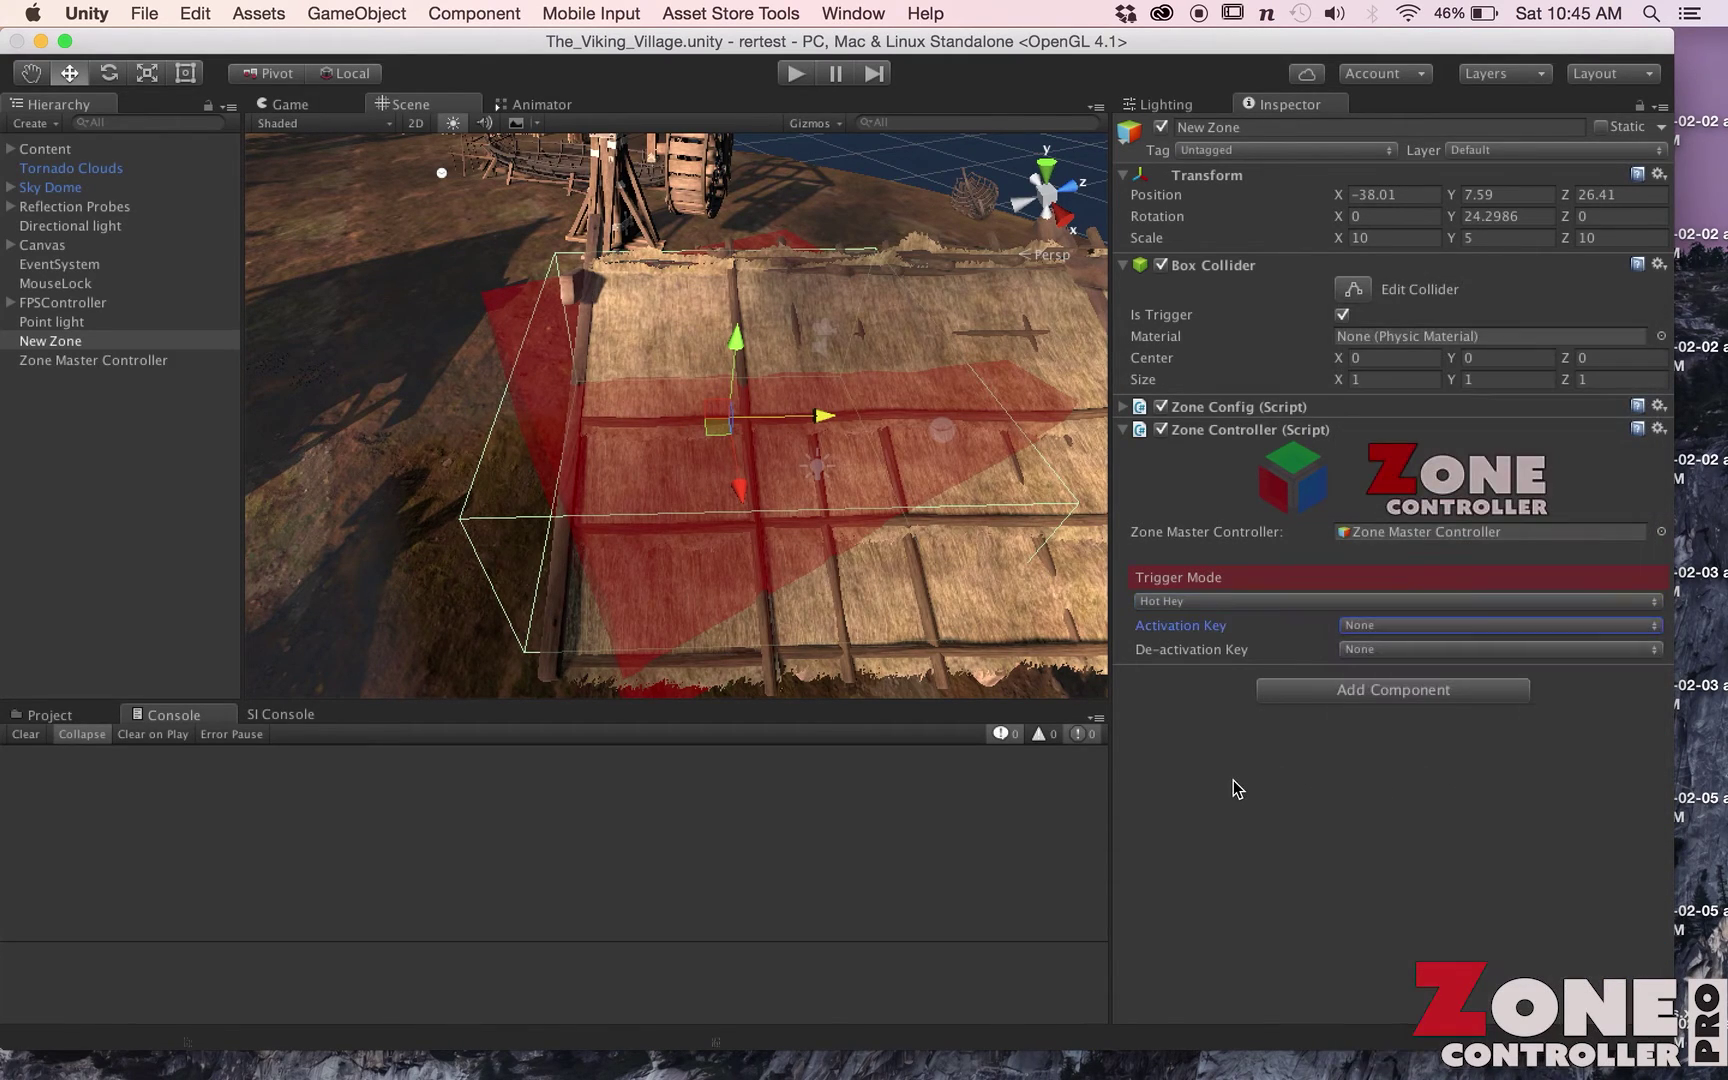
click(1218, 604)
click(1220, 566)
Collapse the Zone Controller component and set Transition Time to 10 in the Zone Config's general settings
click(1122, 432)
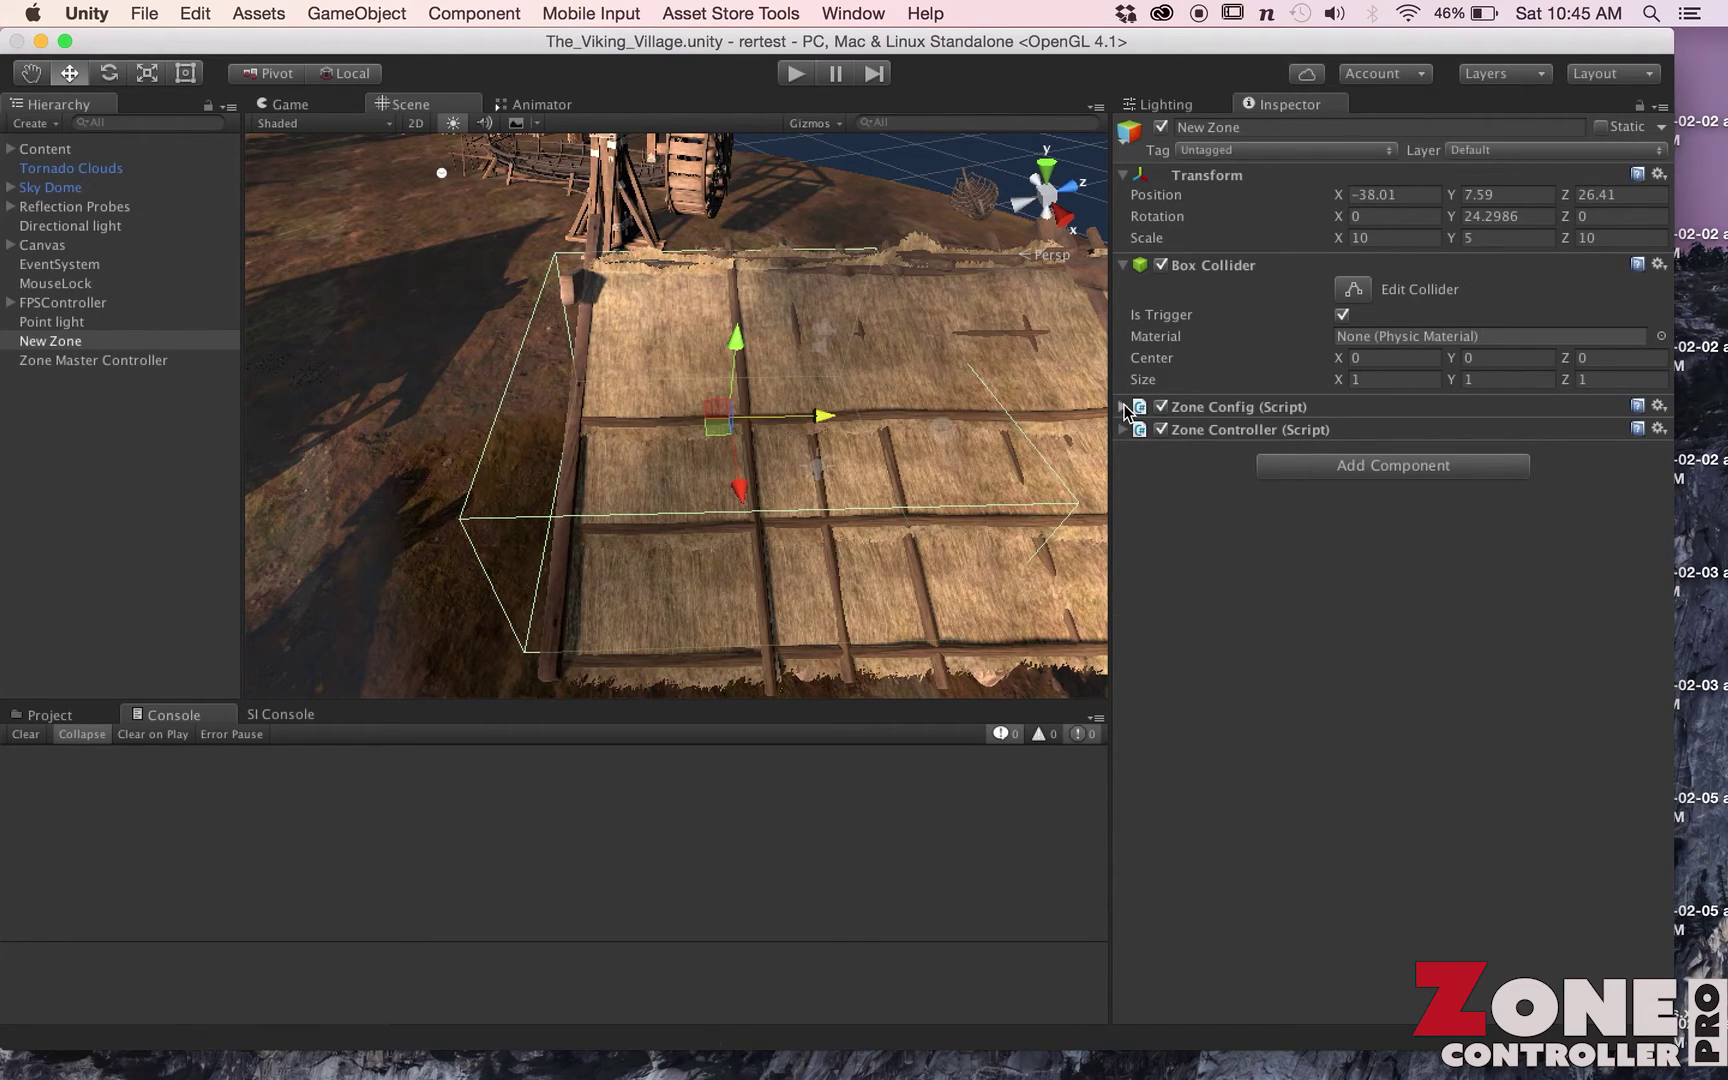
click(1124, 407)
mouse_move(1313, 546)
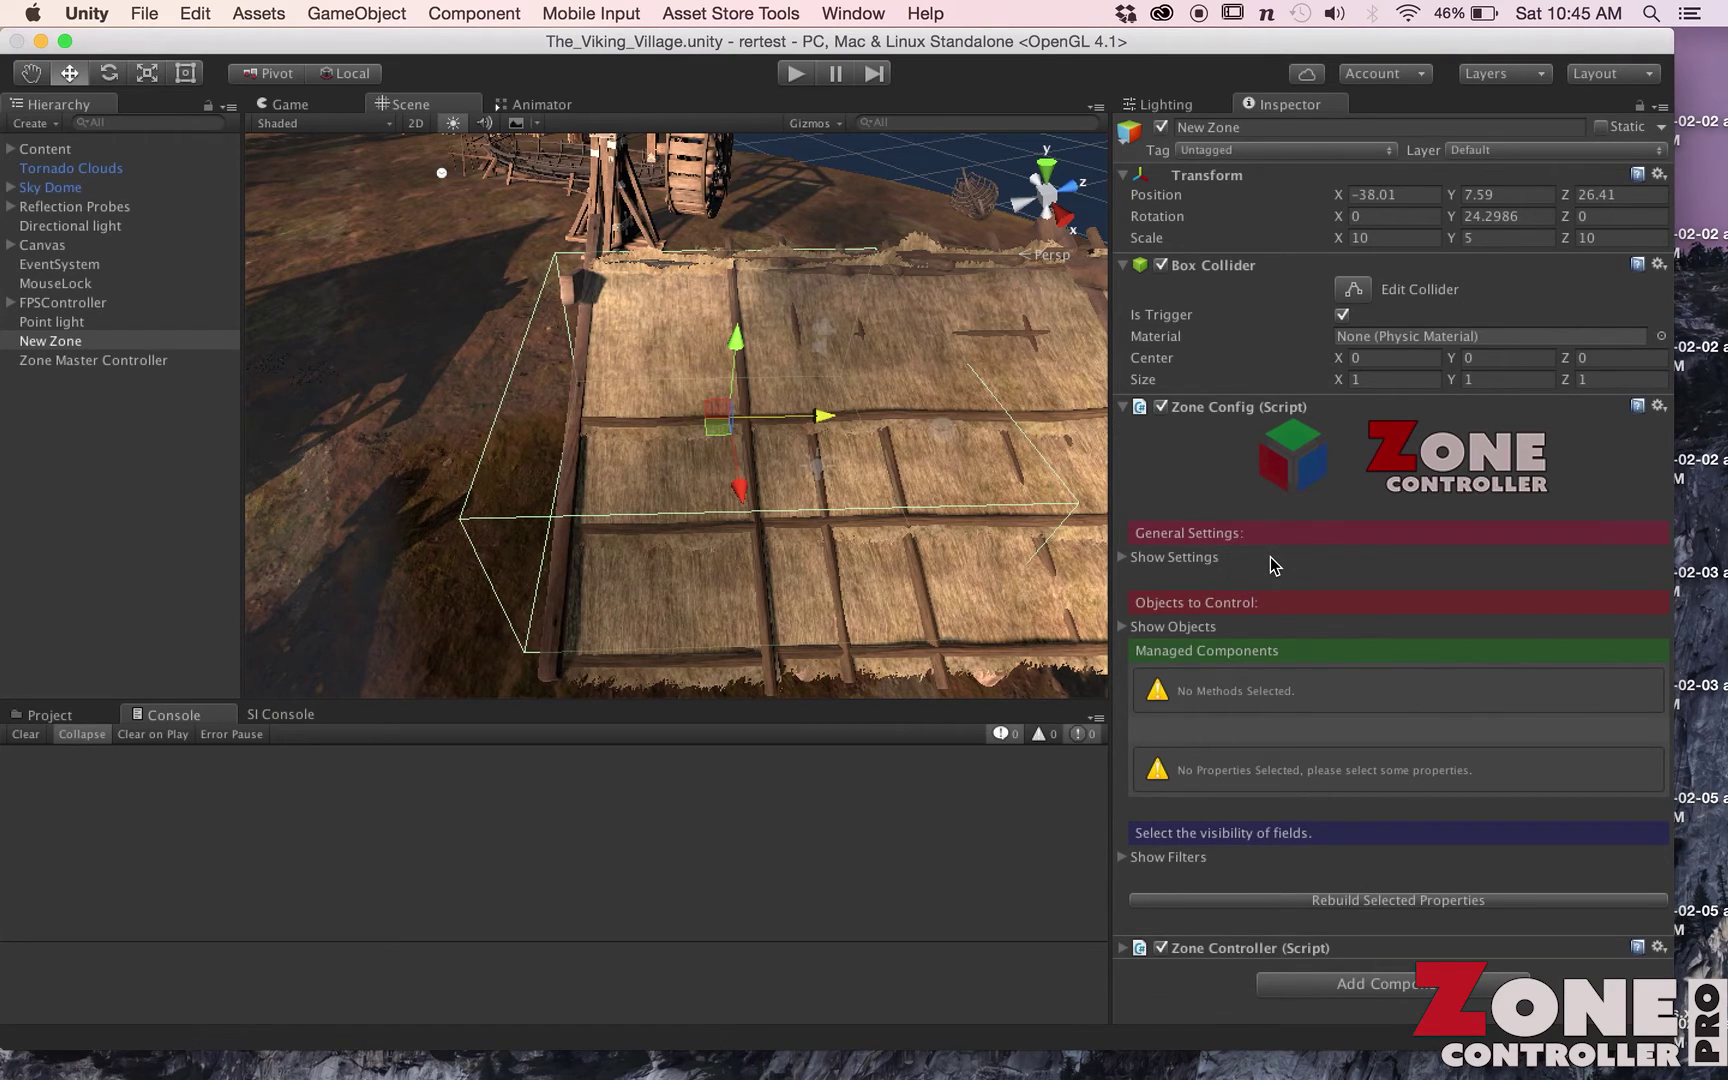
click(1121, 558)
click(1121, 558)
click(1121, 558)
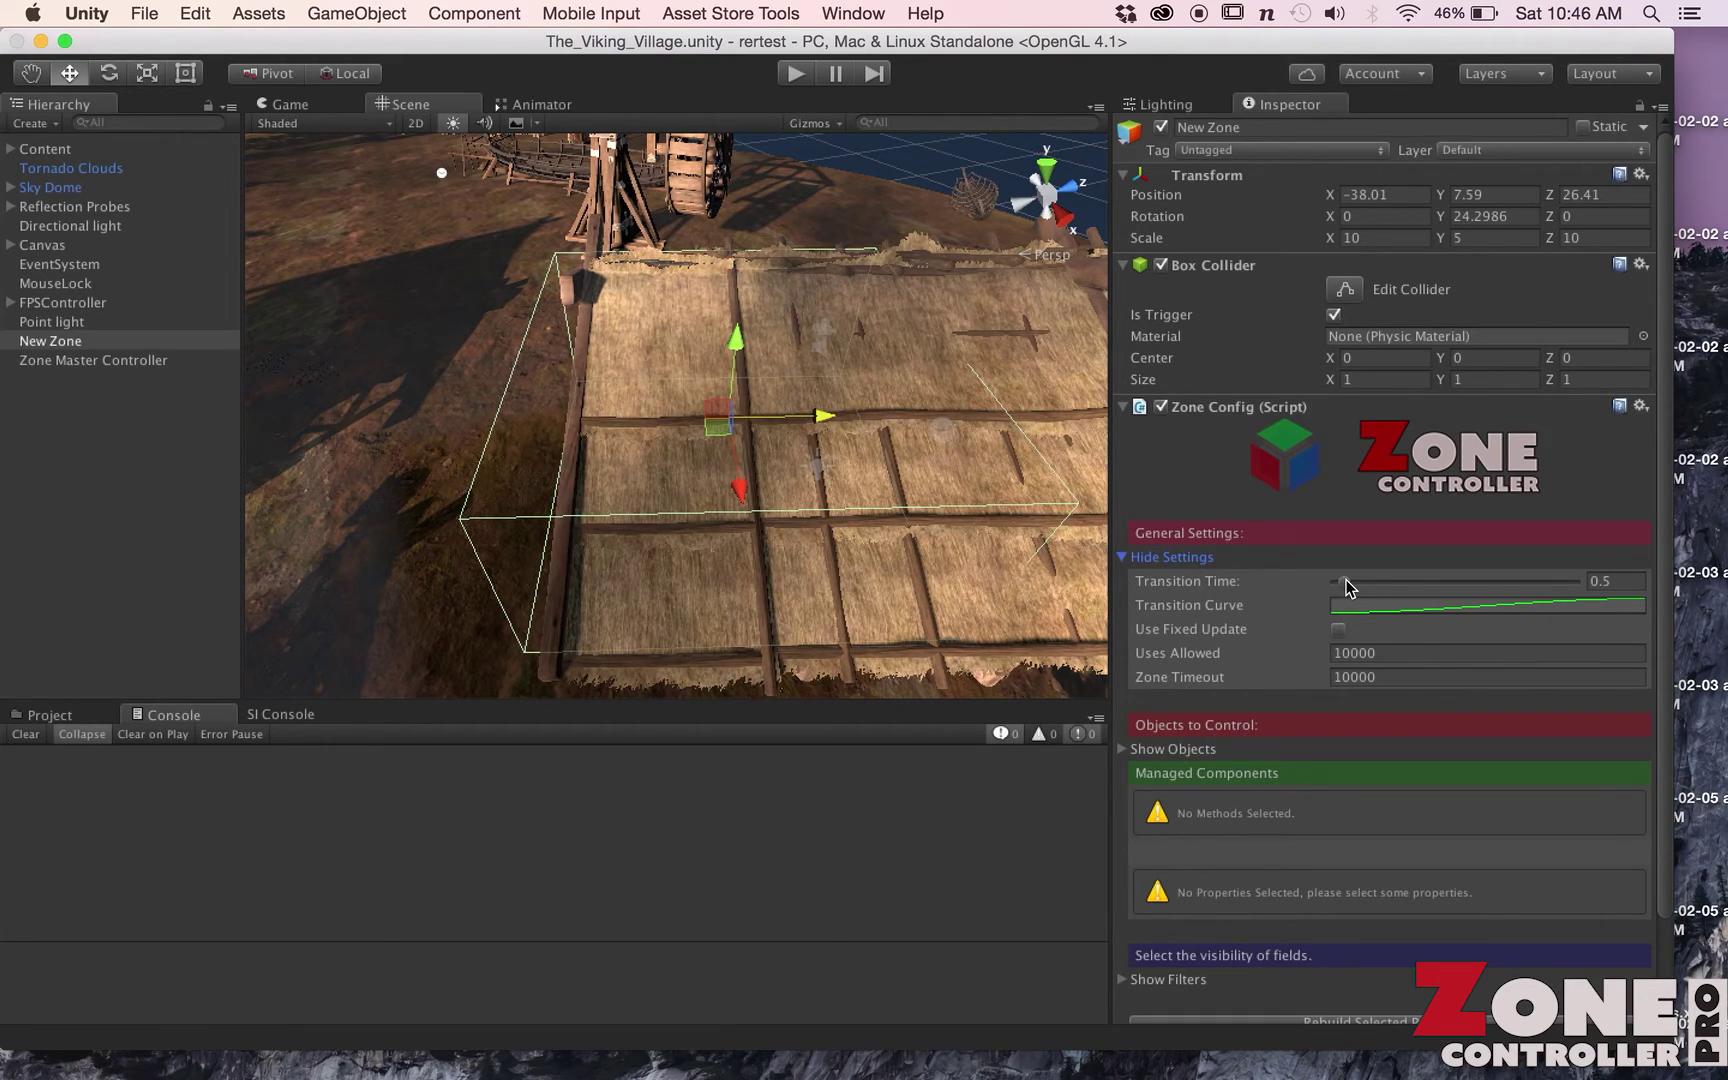
drag(1347, 587, 1297, 588)
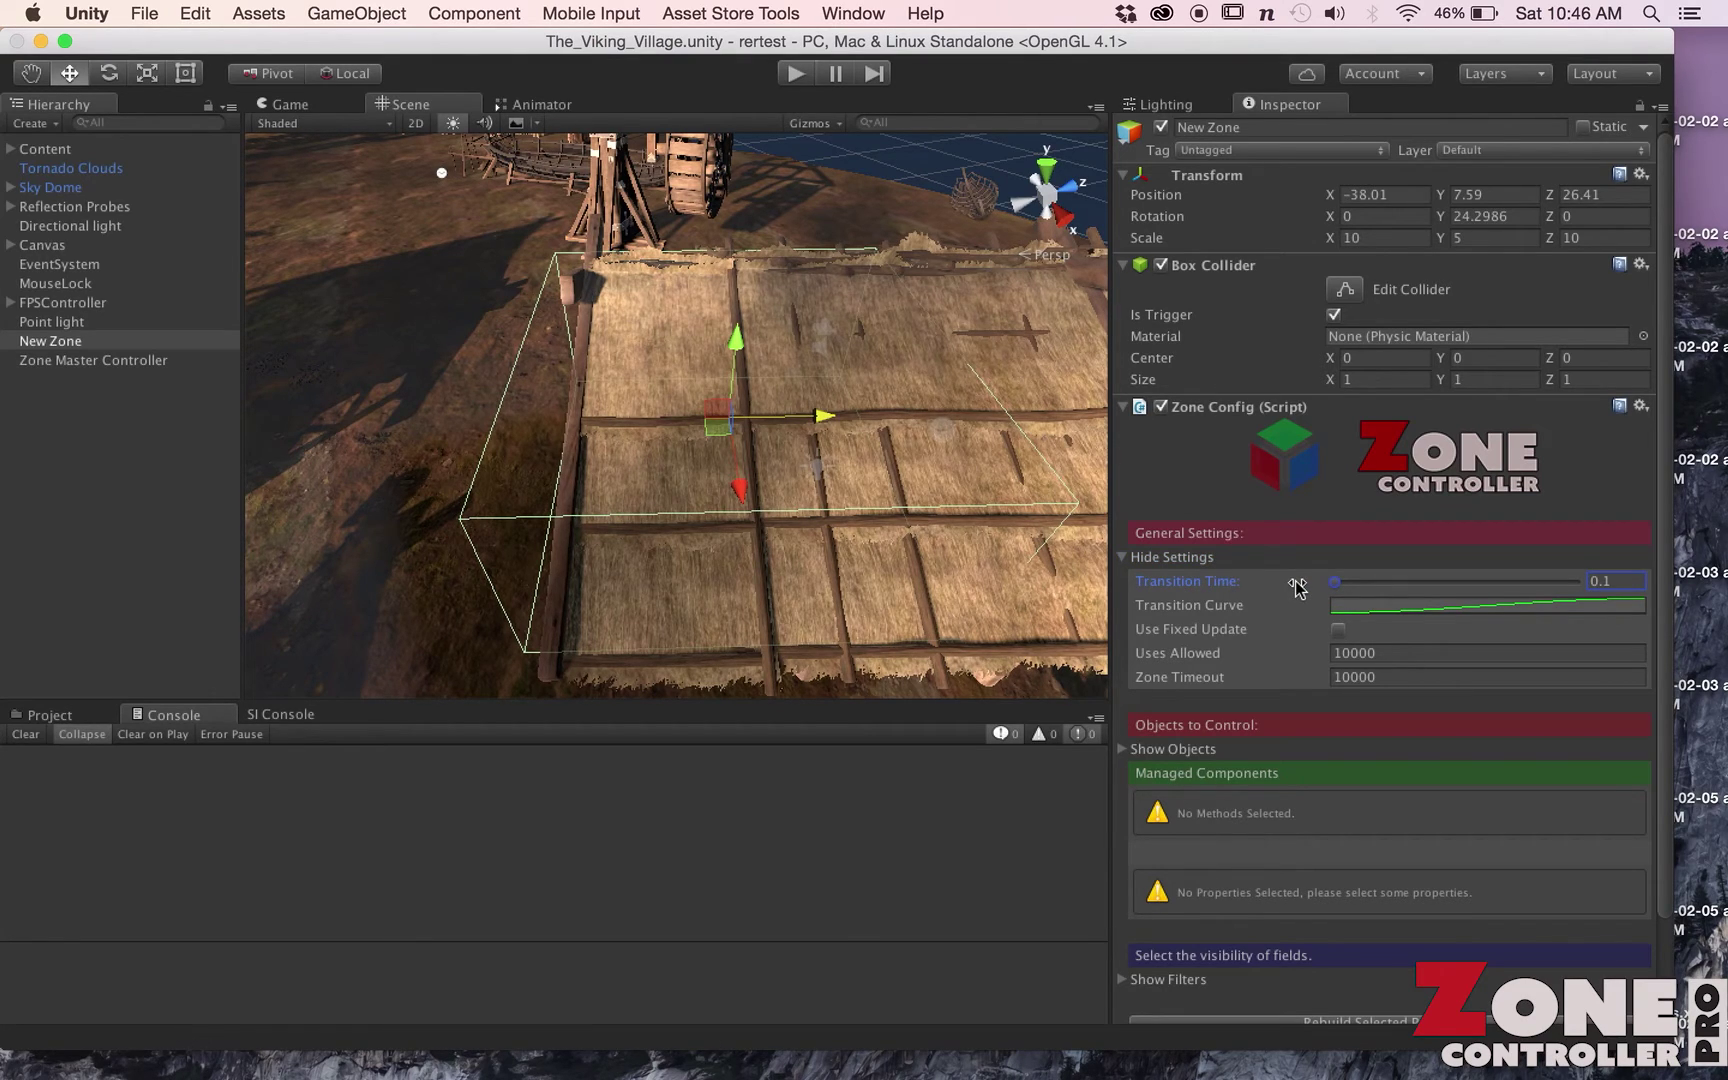
drag(1297, 588, 1693, 614)
Apply the ease-in preset, slow at the start and steep at the end, to the zone's Transition Curve
click(1366, 610)
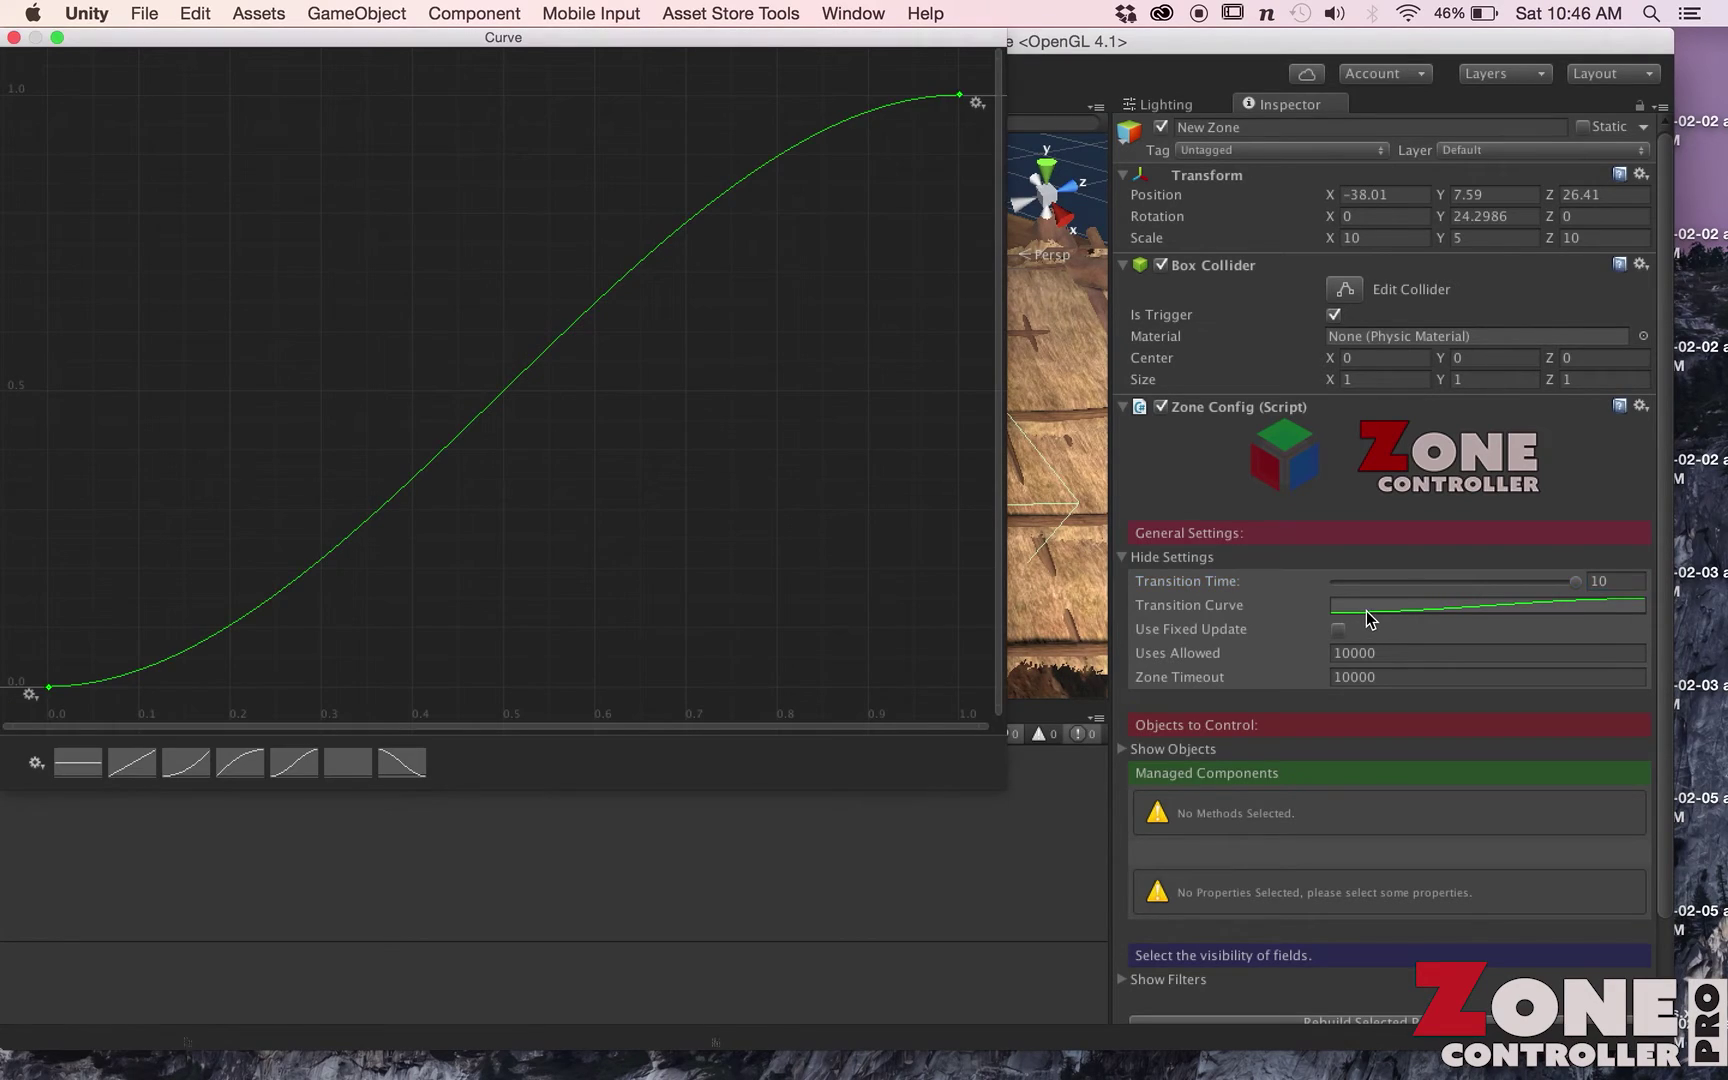
click(251, 770)
click(201, 767)
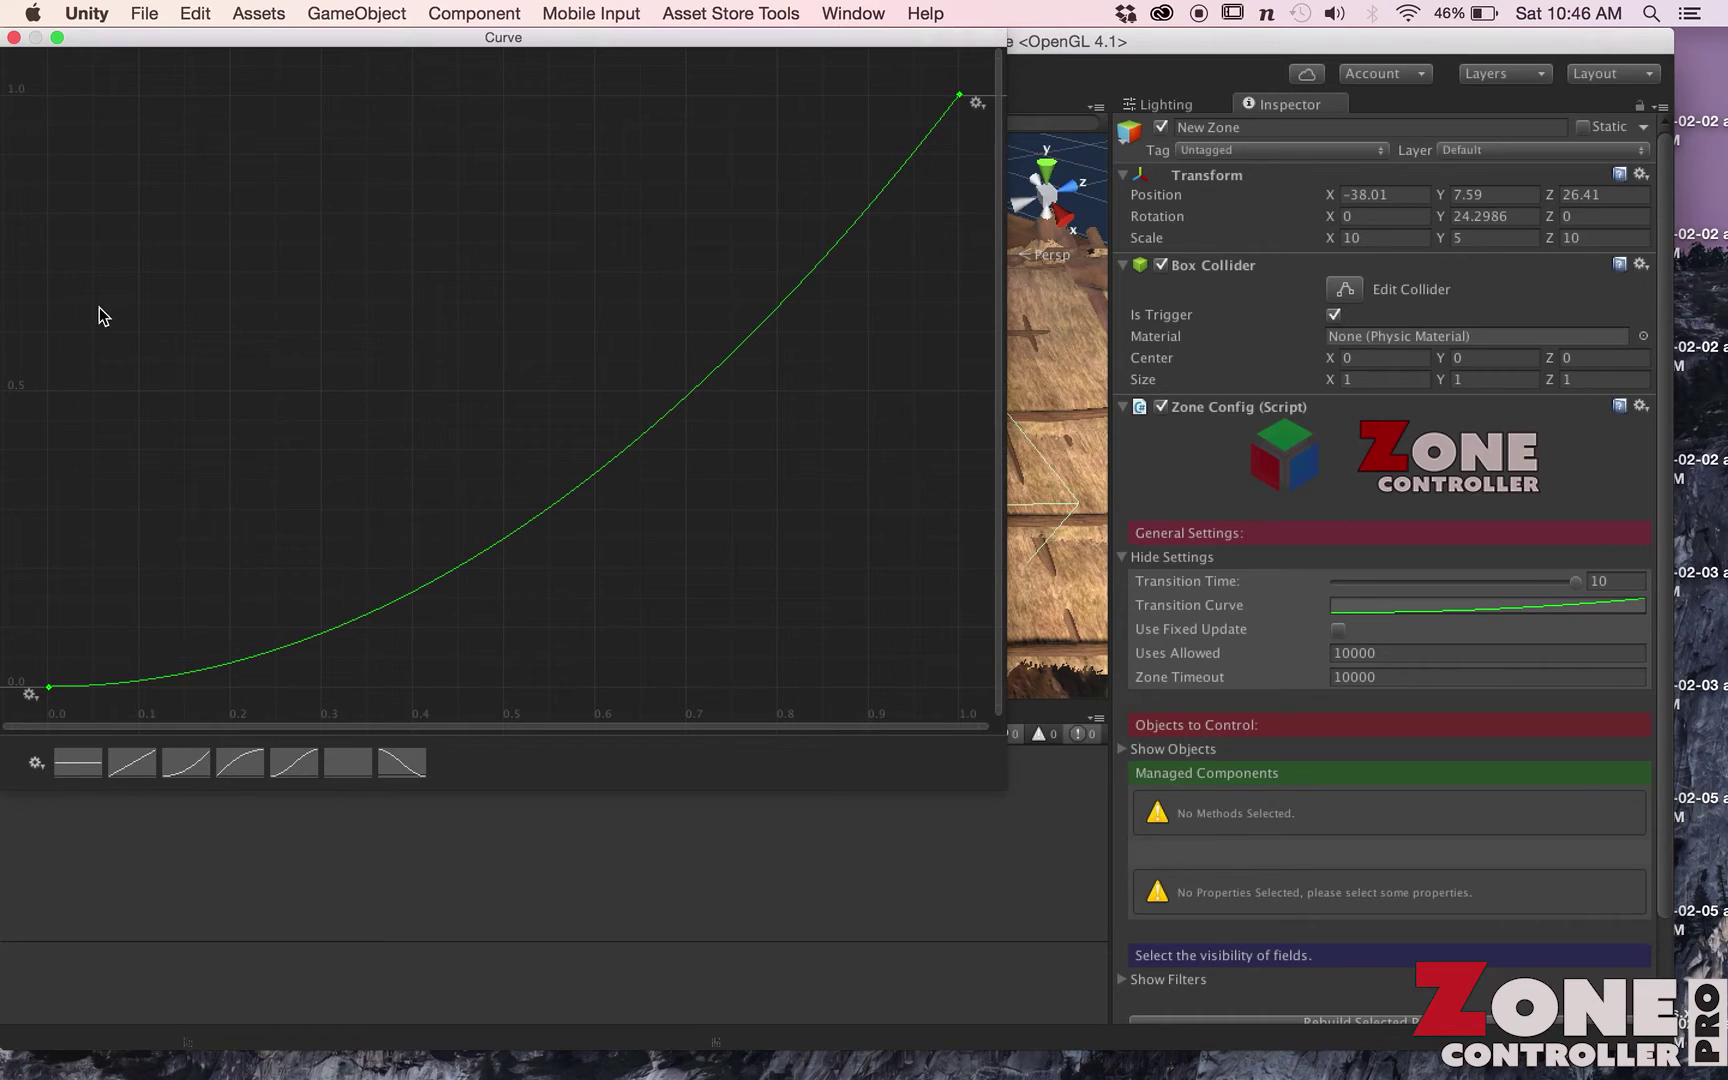
click(14, 38)
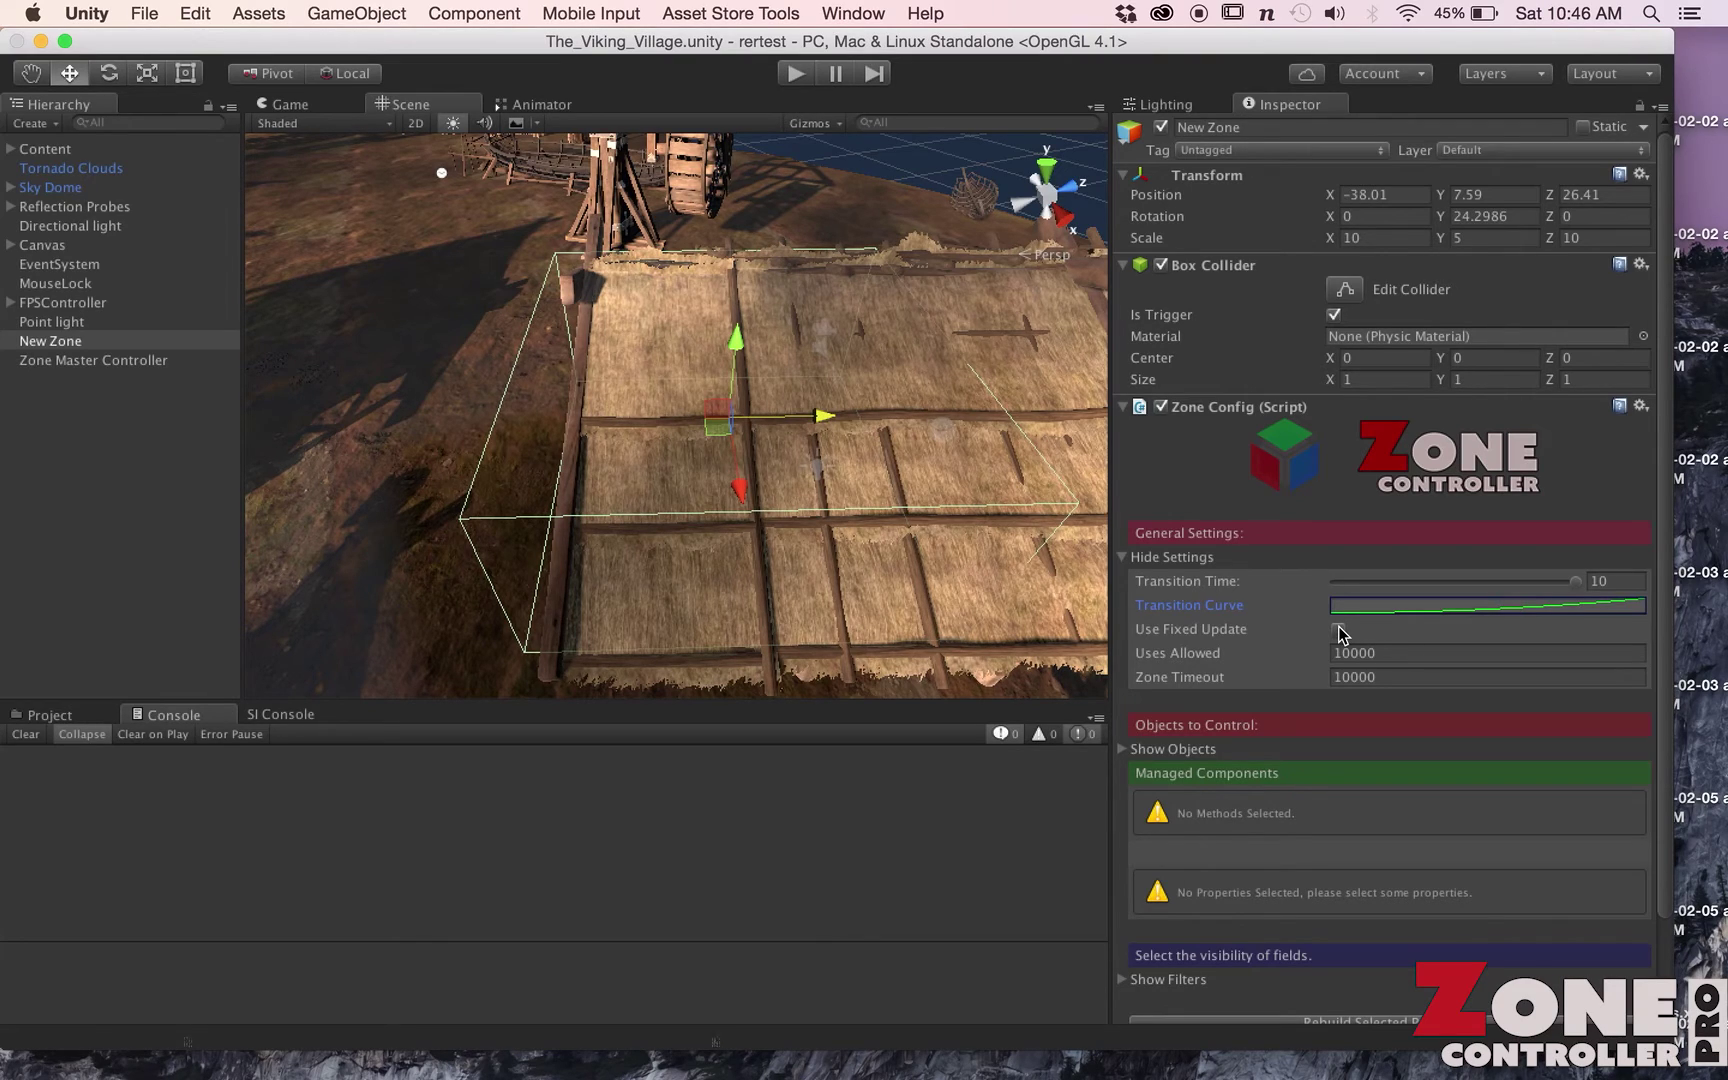
Examine the zone's Uses Allowed and Zone Timeout values in the general settings
click(1388, 654)
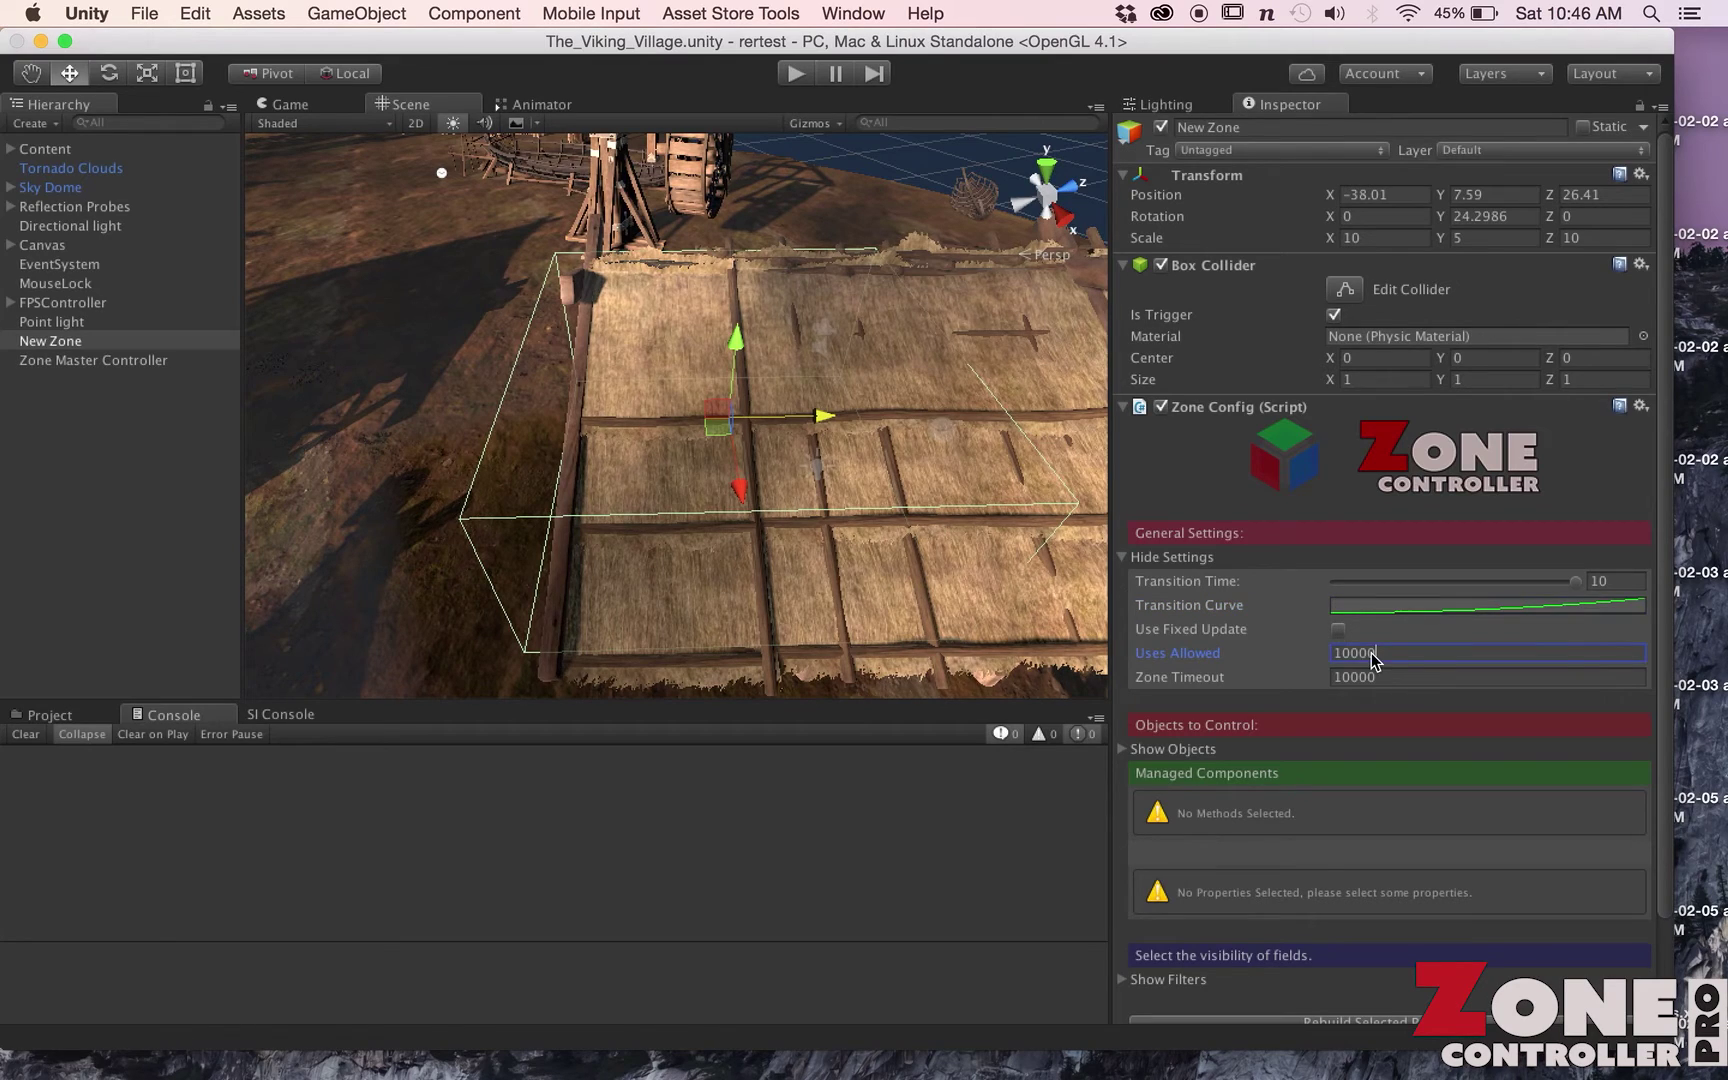
double_click(1356, 656)
click(1377, 679)
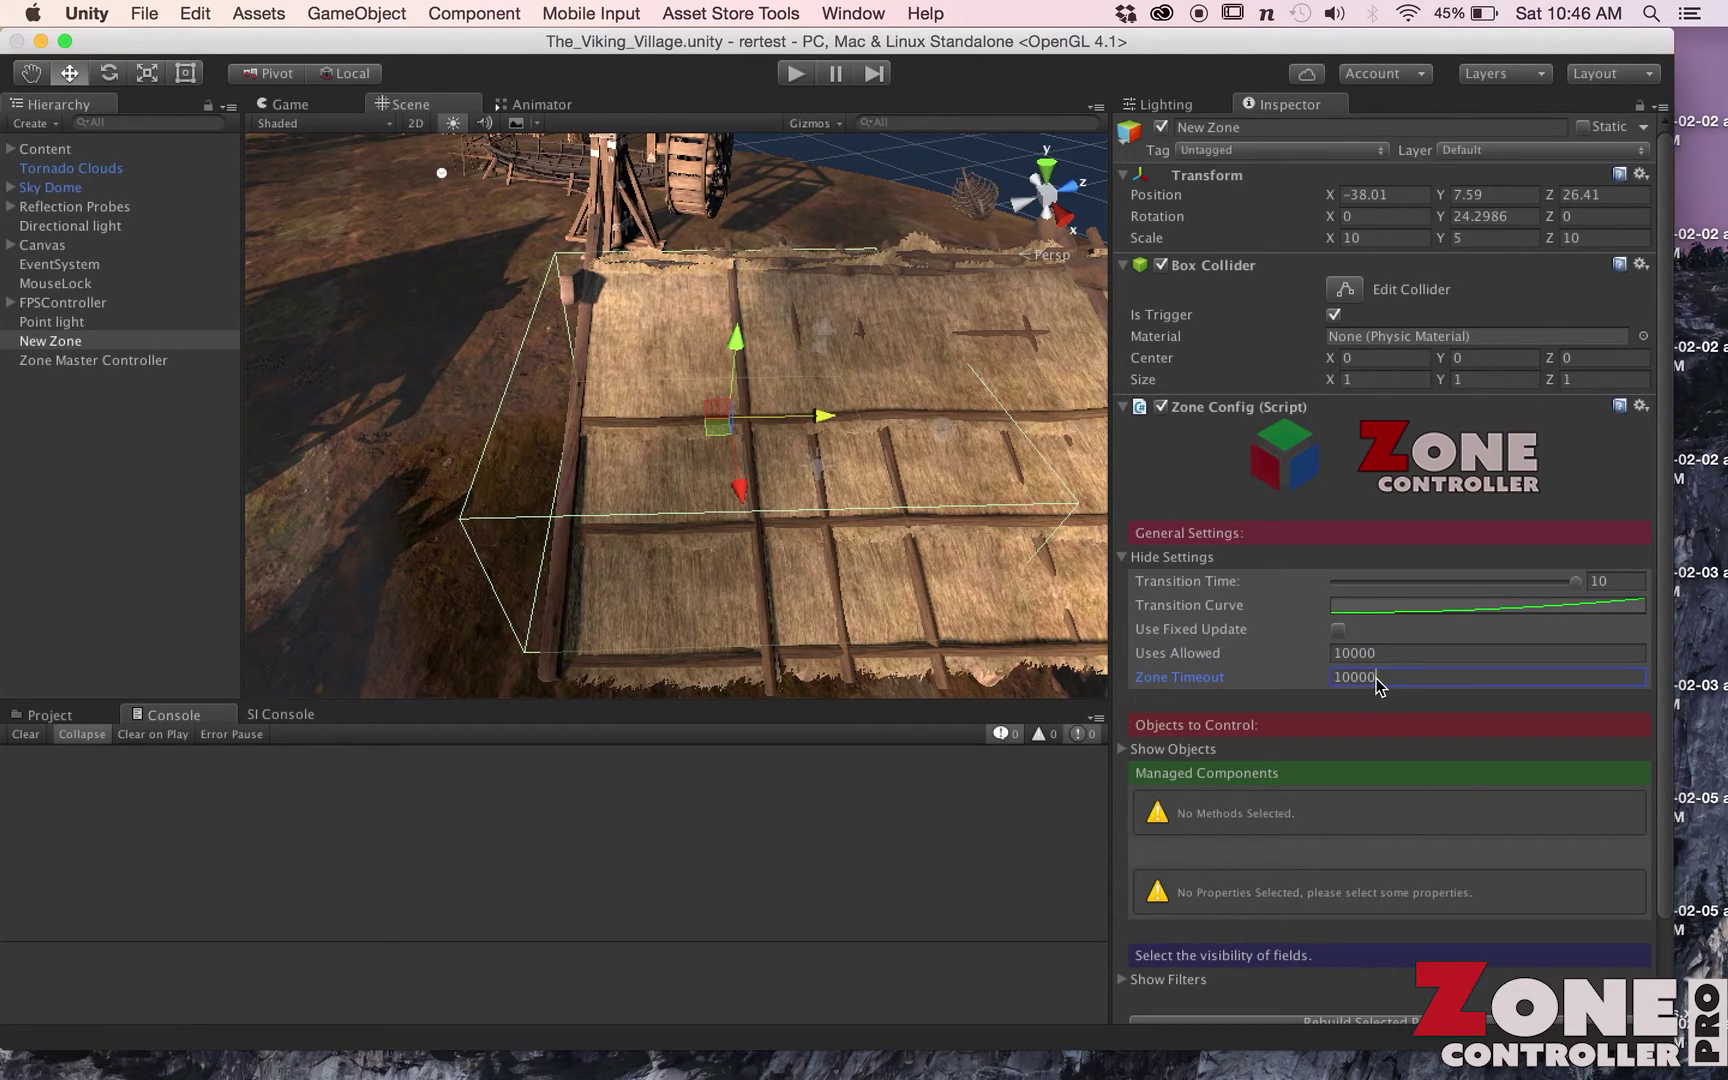
double_click(1372, 679)
Set the zone's Transition Time to 1.17 and collapse the general settings
click(1349, 582)
click(1361, 587)
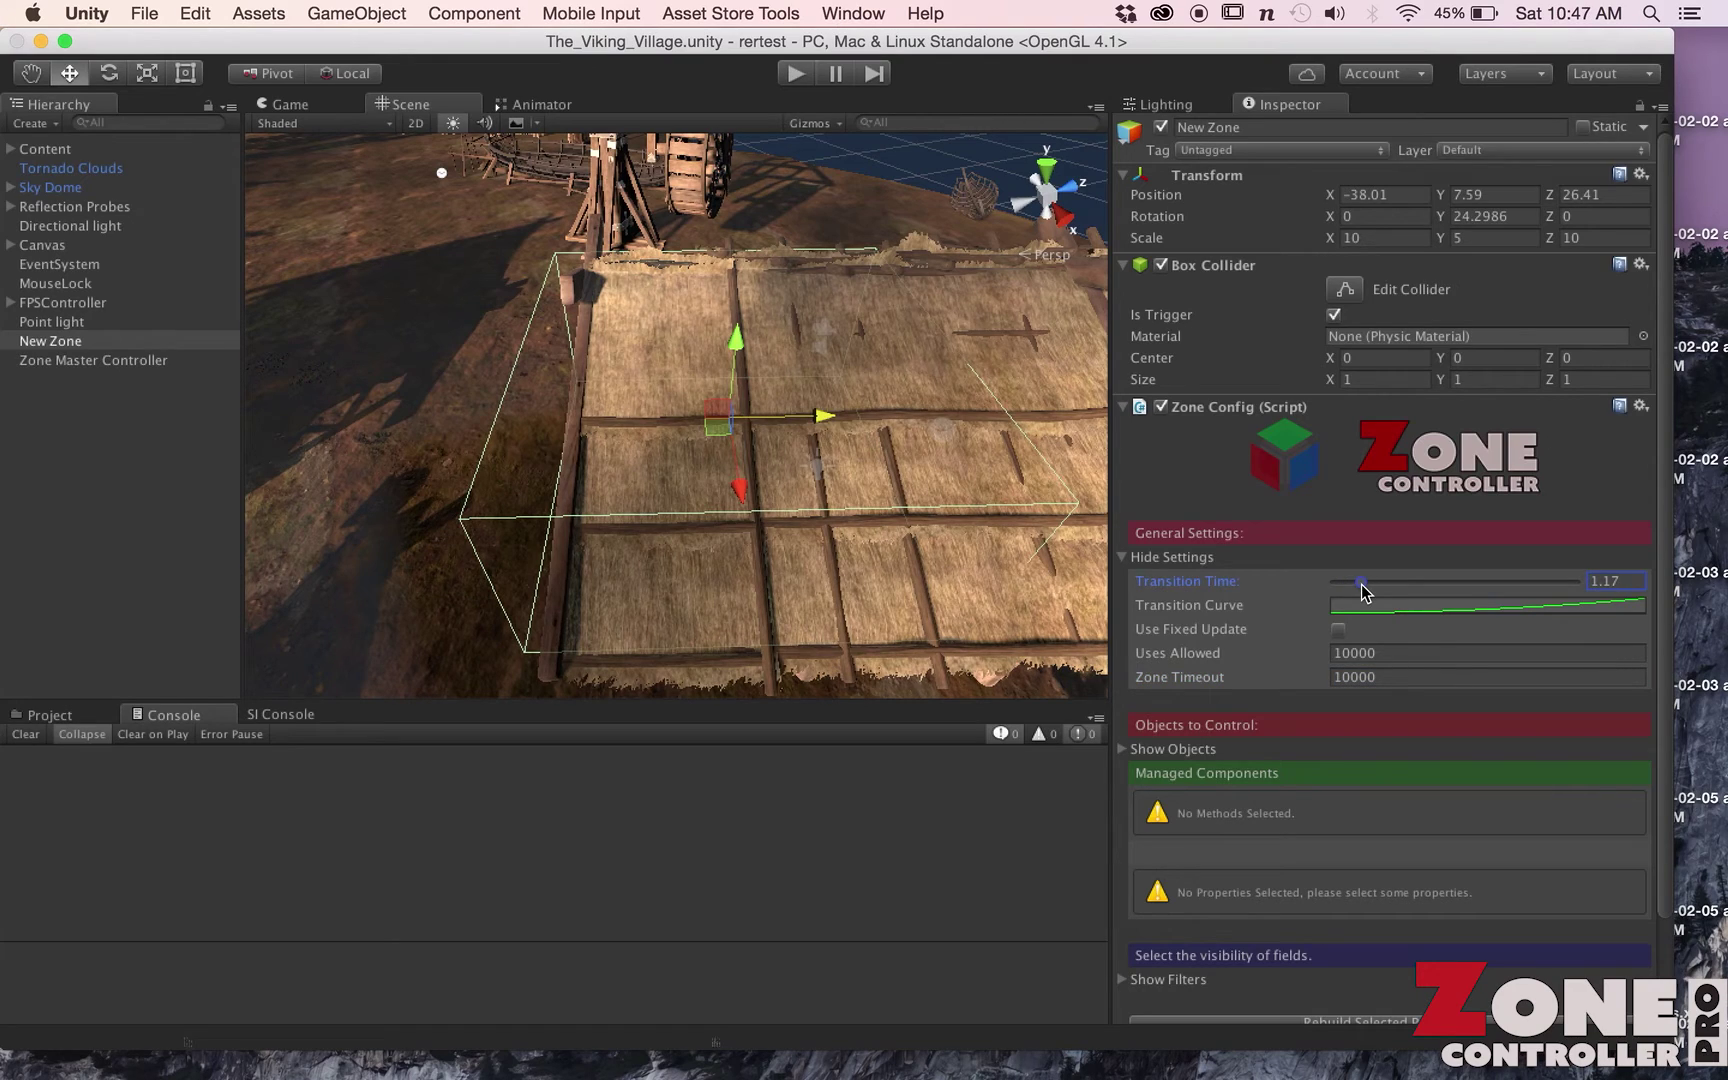
click(1125, 559)
click(1125, 560)
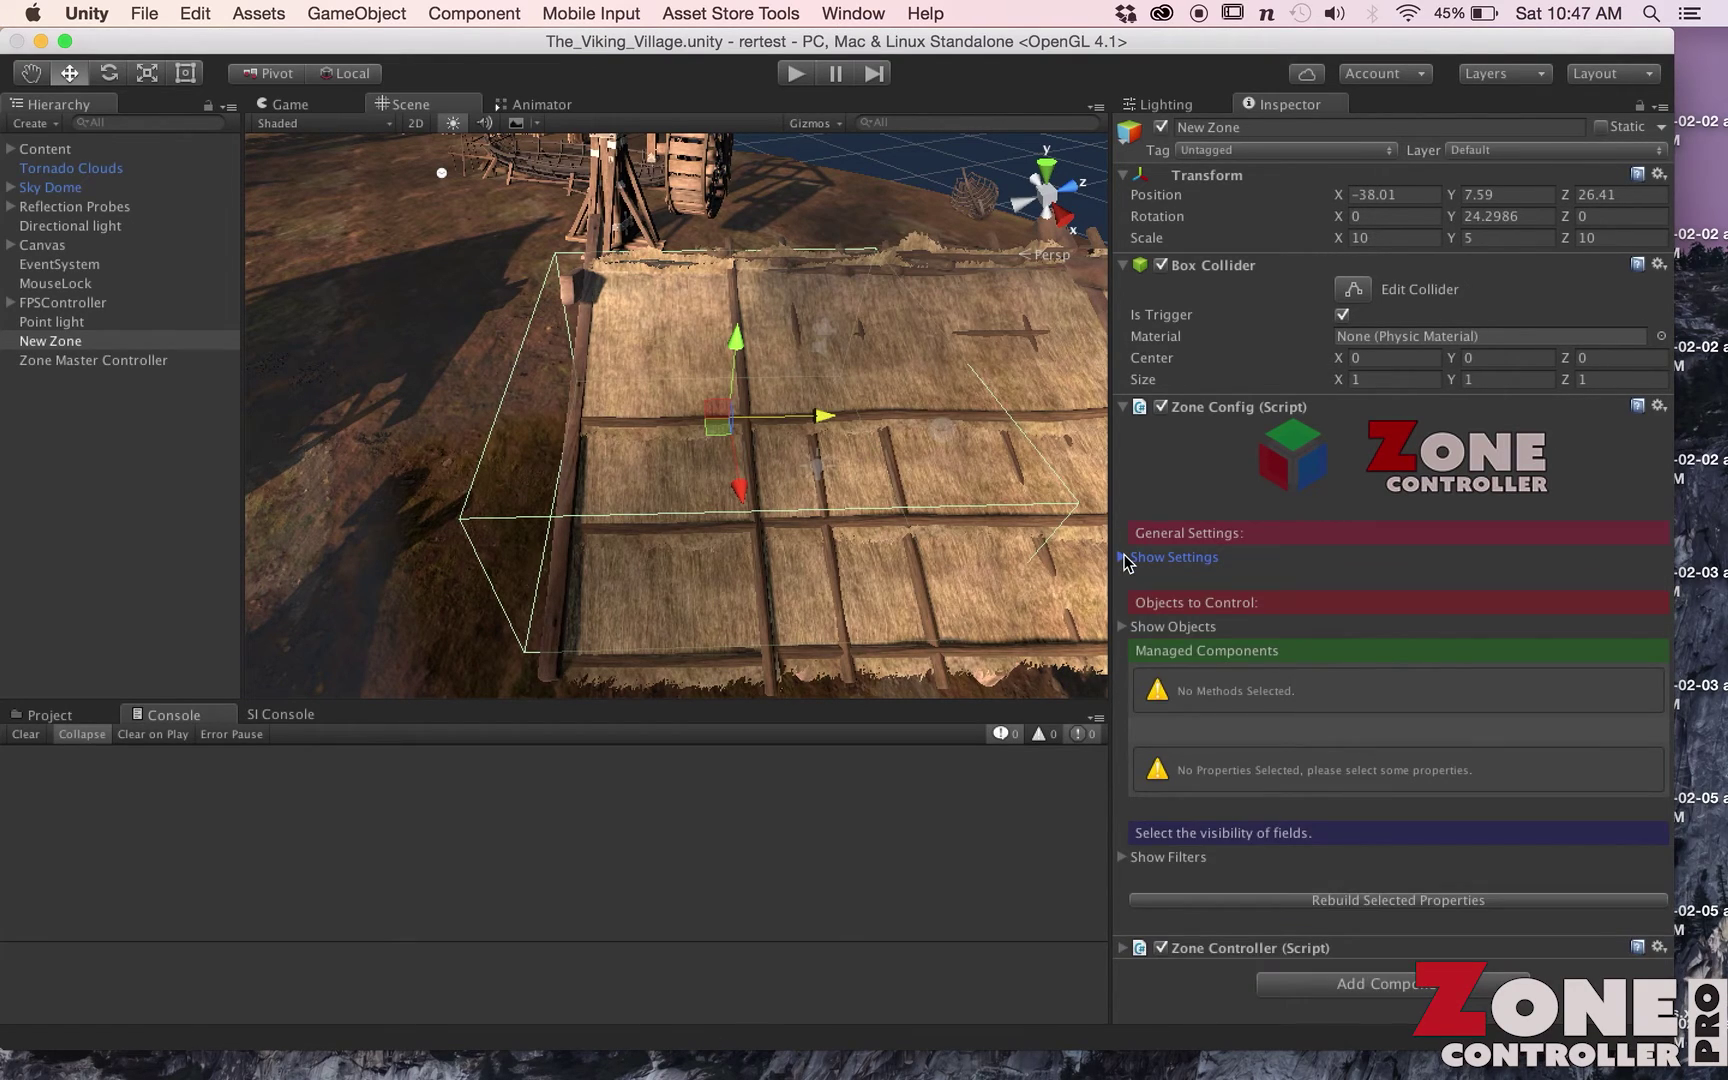
Add an item to the zone's Objects to Control and assign the Point light to it
click(1122, 626)
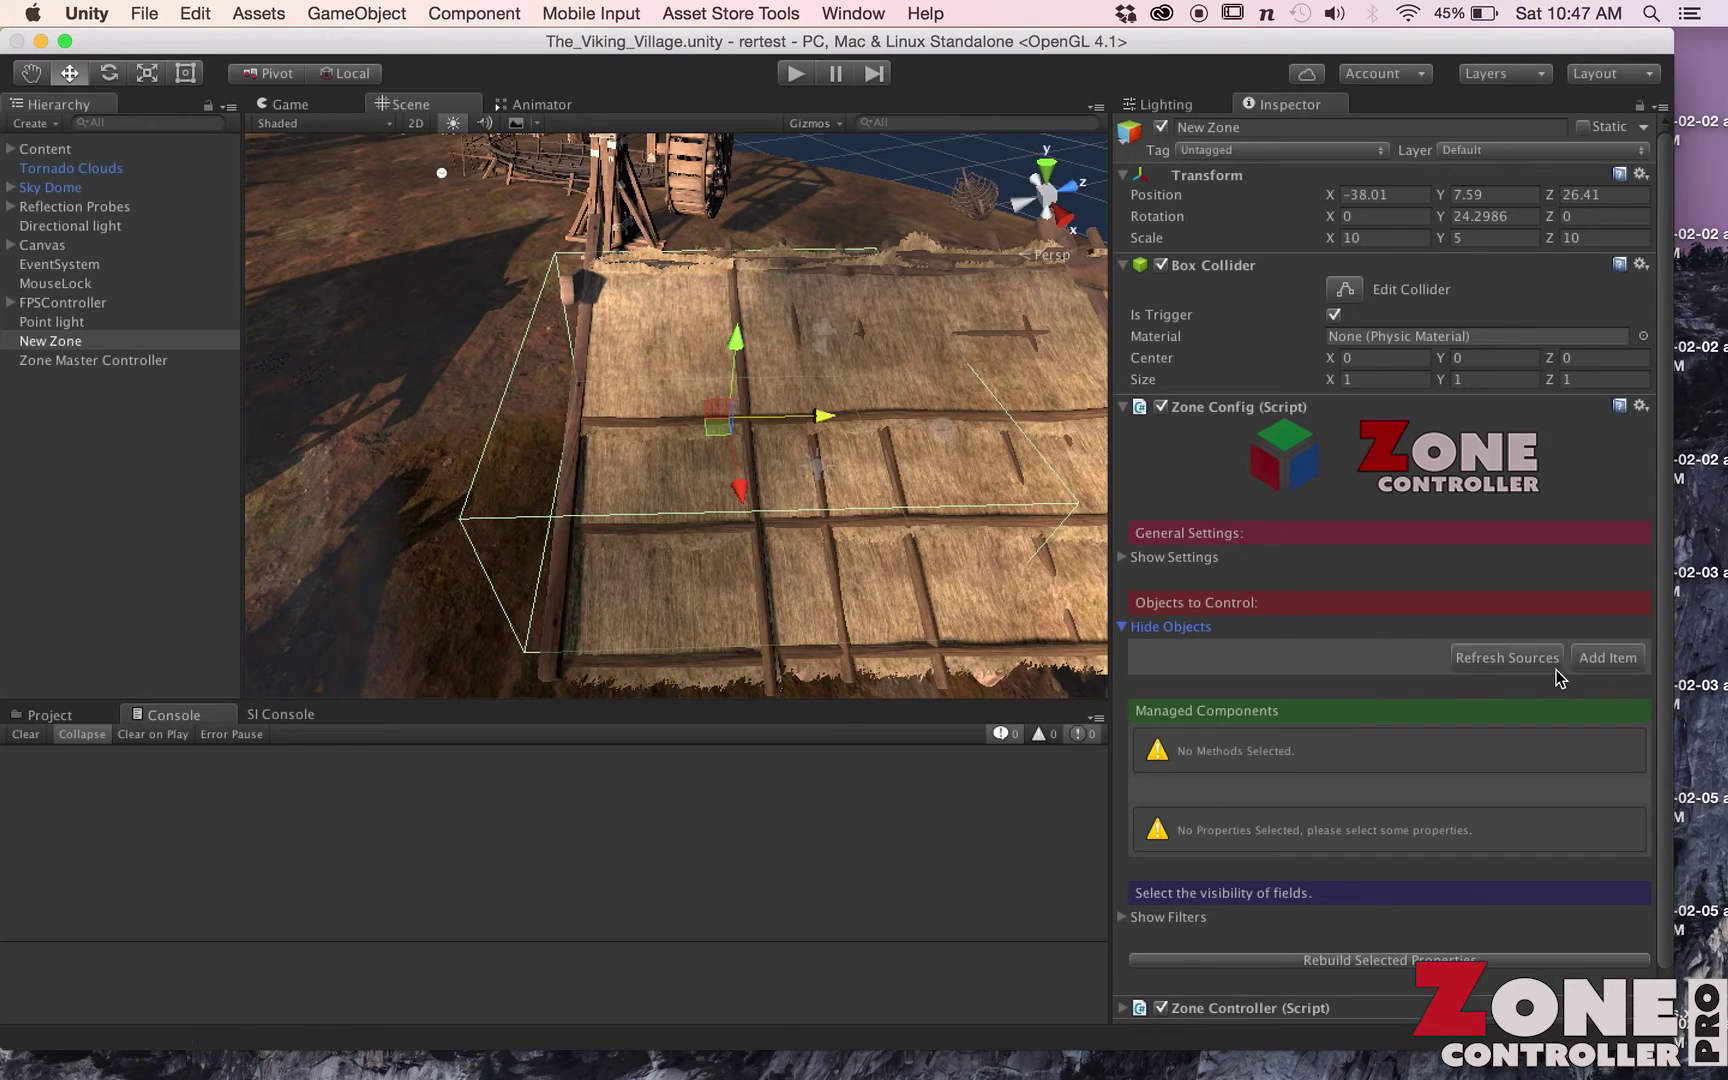
click(1604, 662)
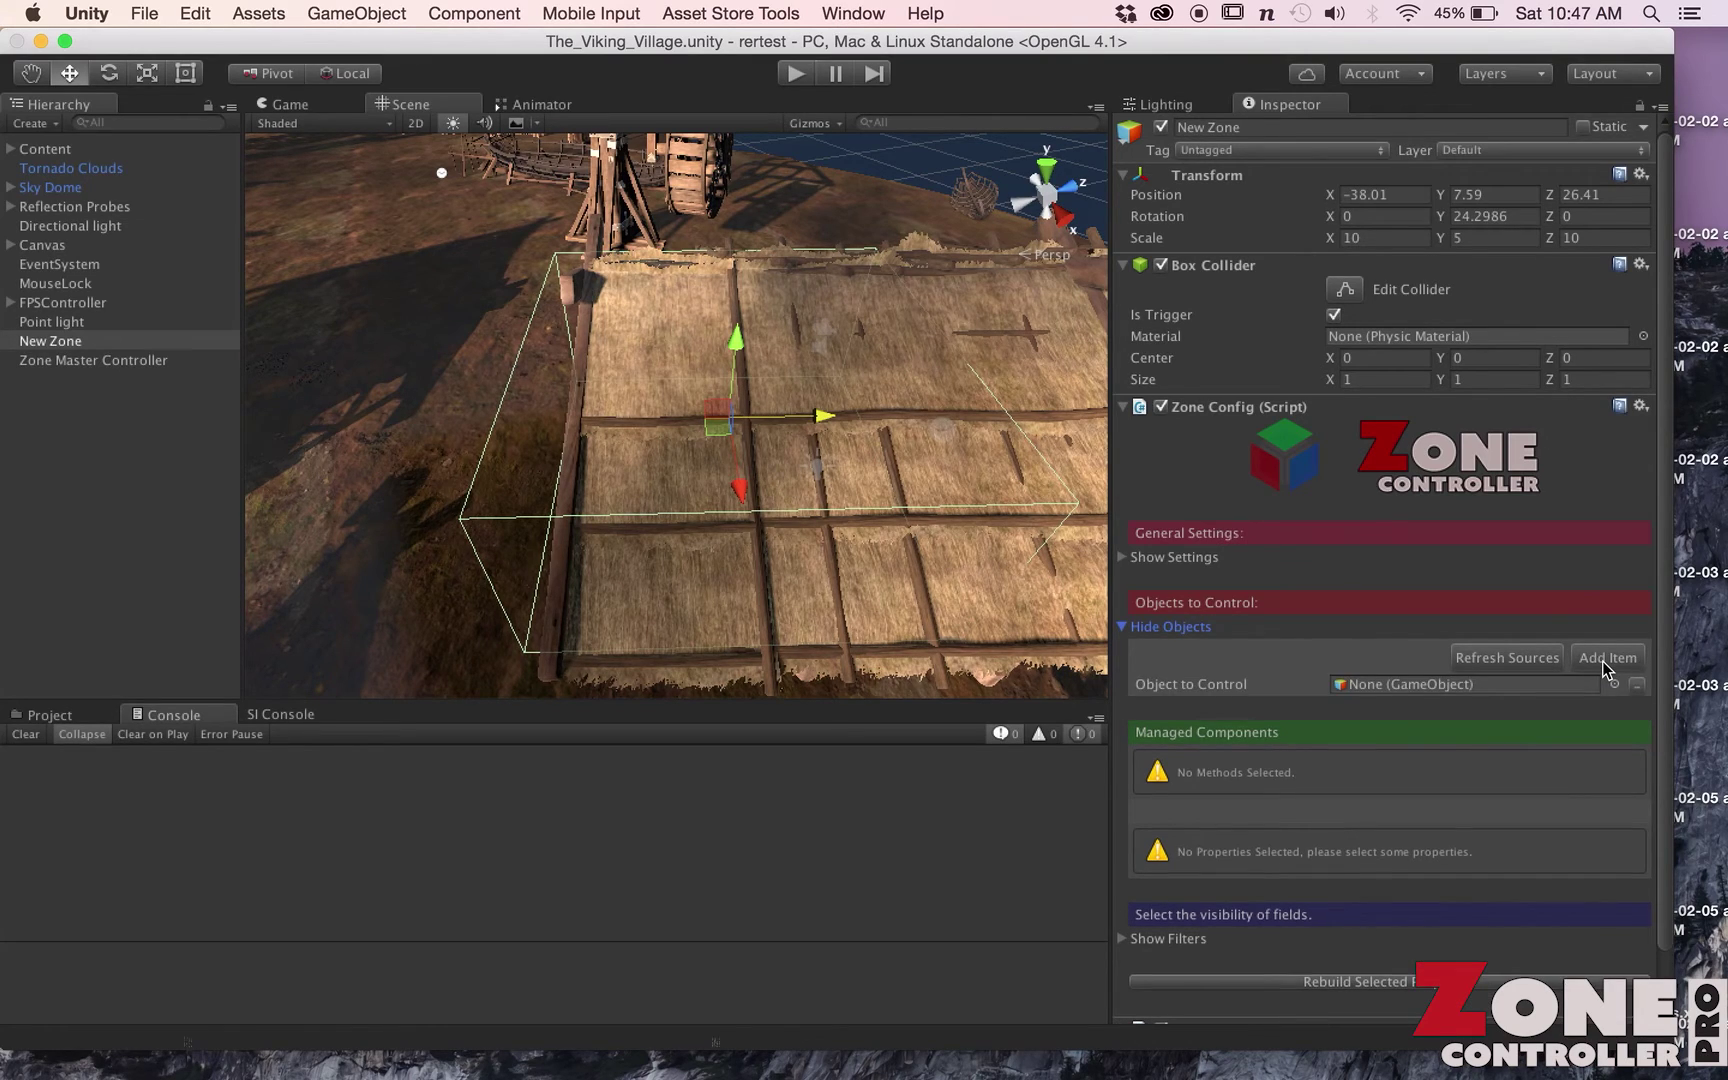
click(48, 322)
drag(47, 320, 1356, 688)
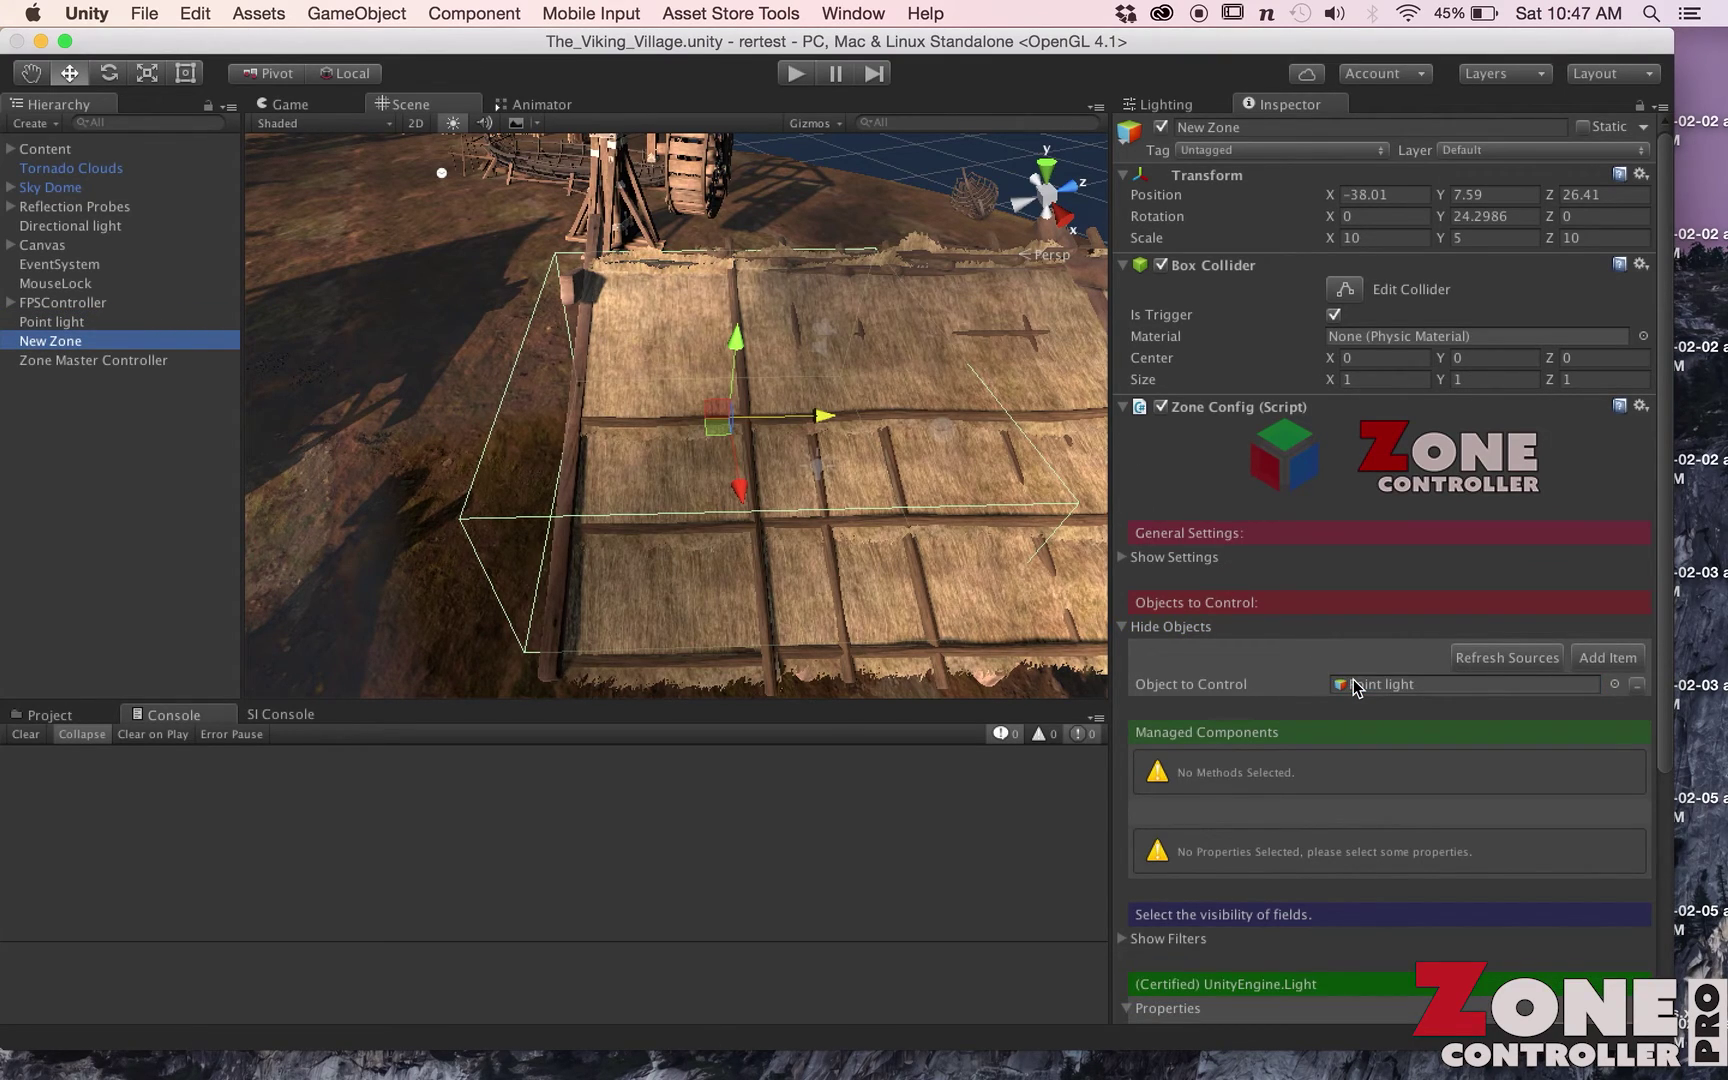
Enable the intensity property of the UnityEngine.Light component and rebuild the selected properties
scroll(1356, 688, down, 6)
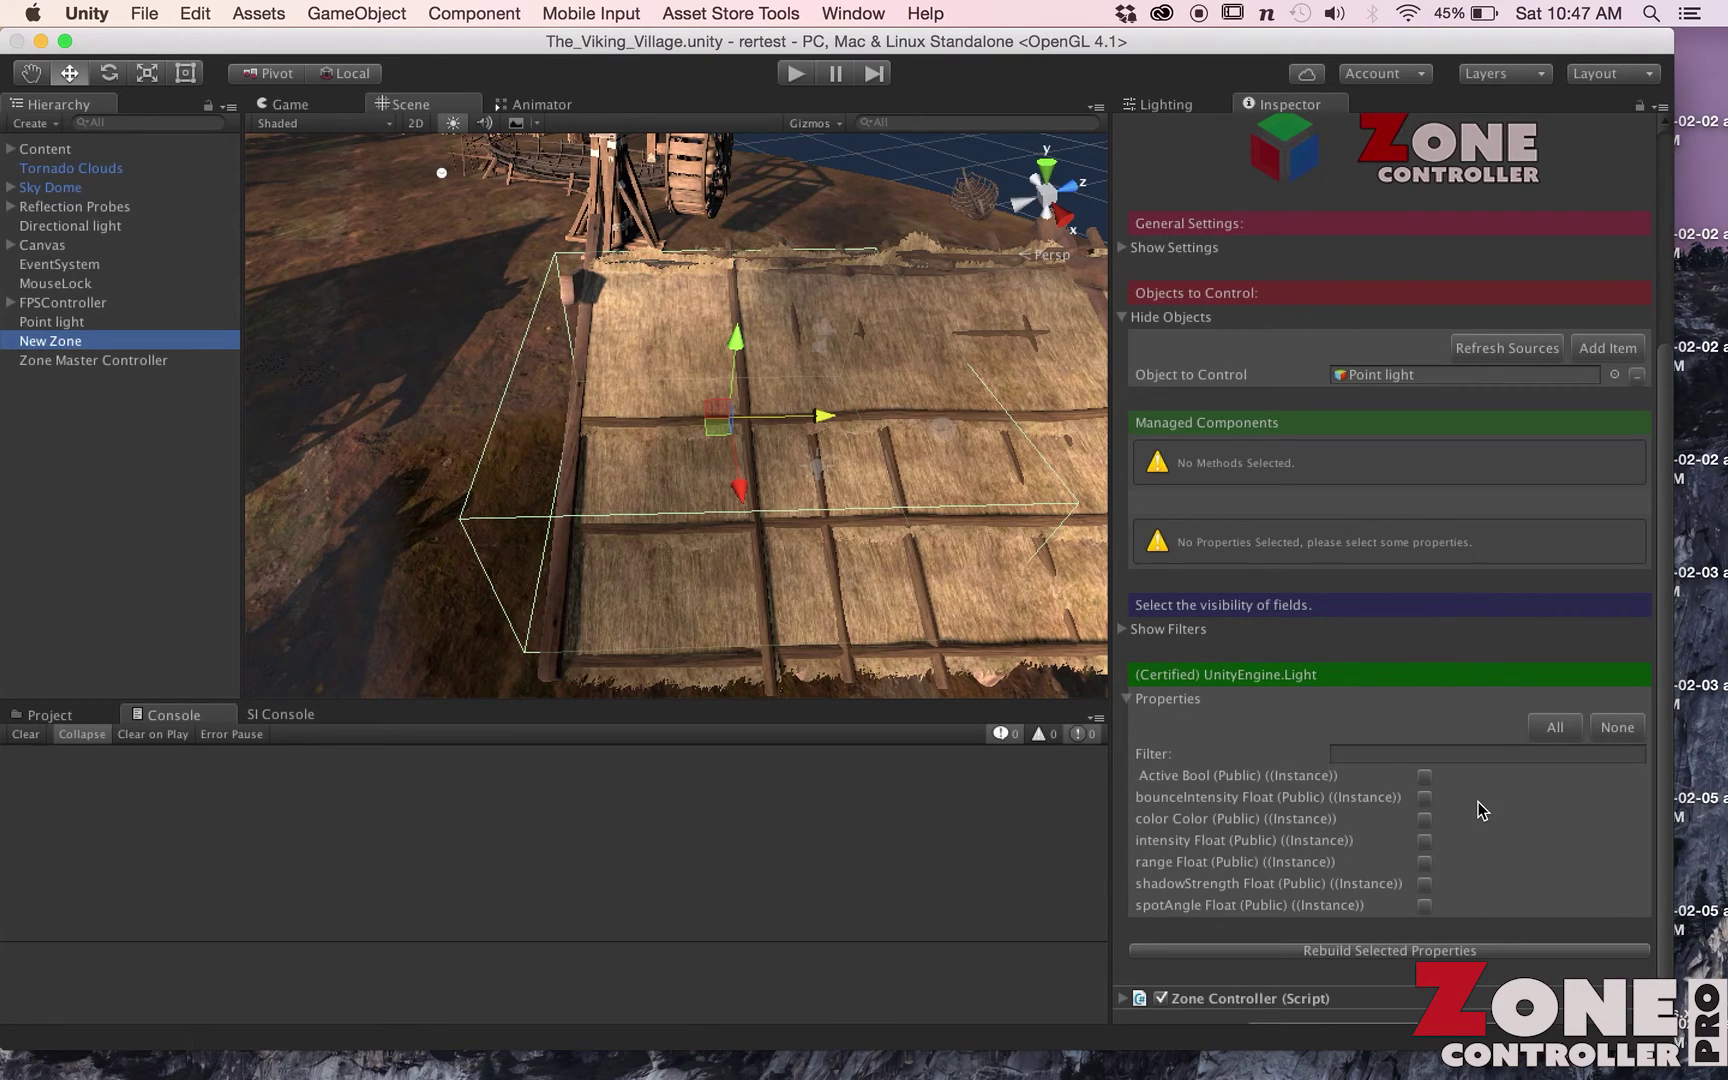
click(1424, 840)
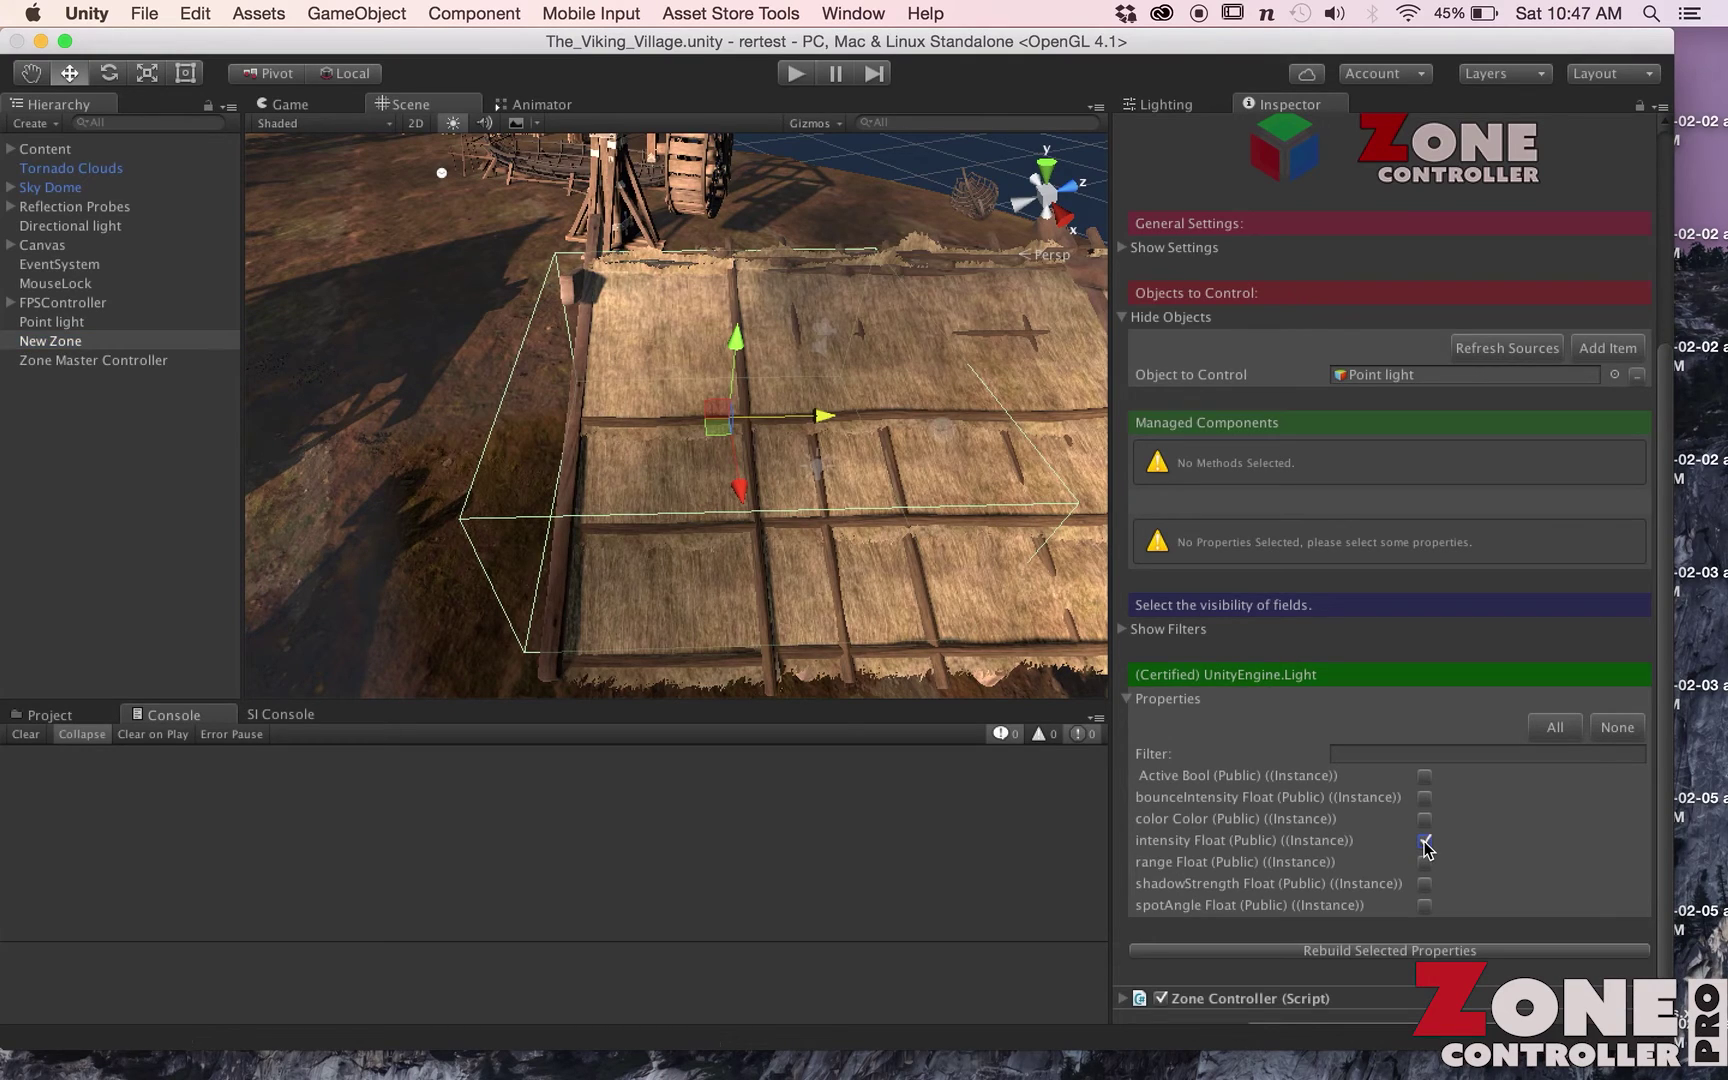
click(1402, 952)
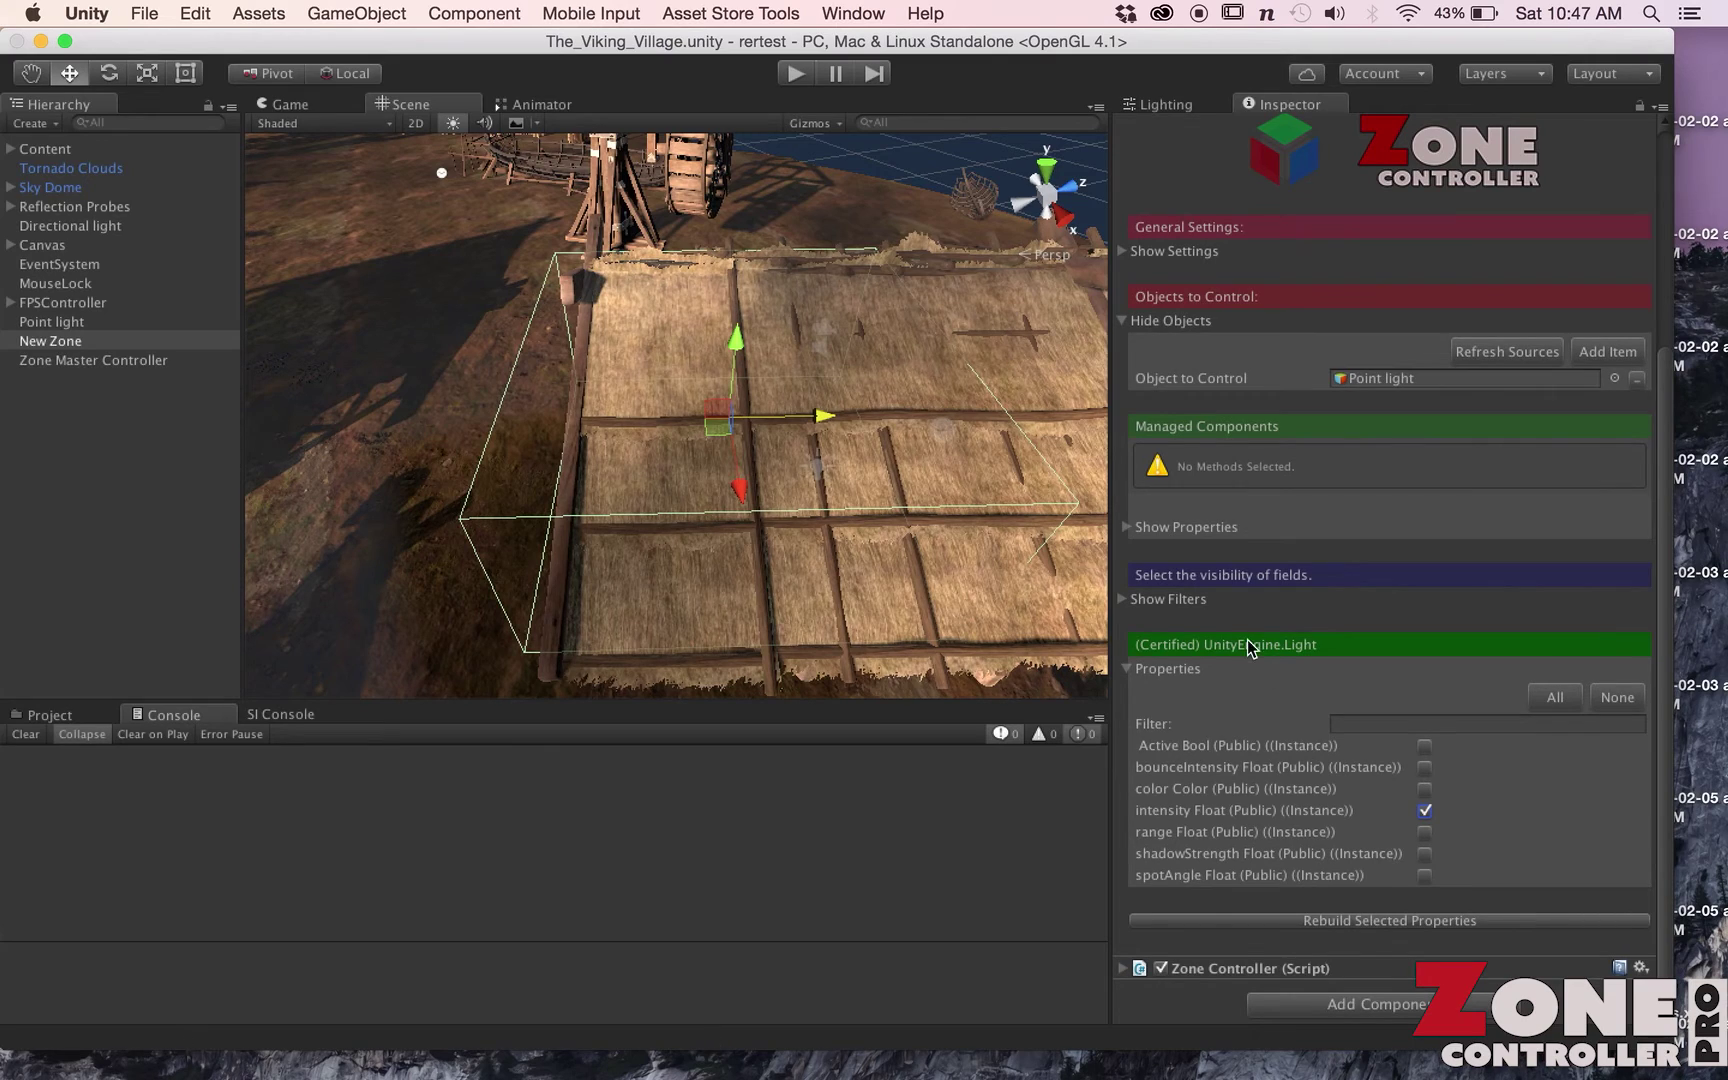
Check the Point light's own Light settings and set its managed intensity in New Zone to 6.75
click(1131, 533)
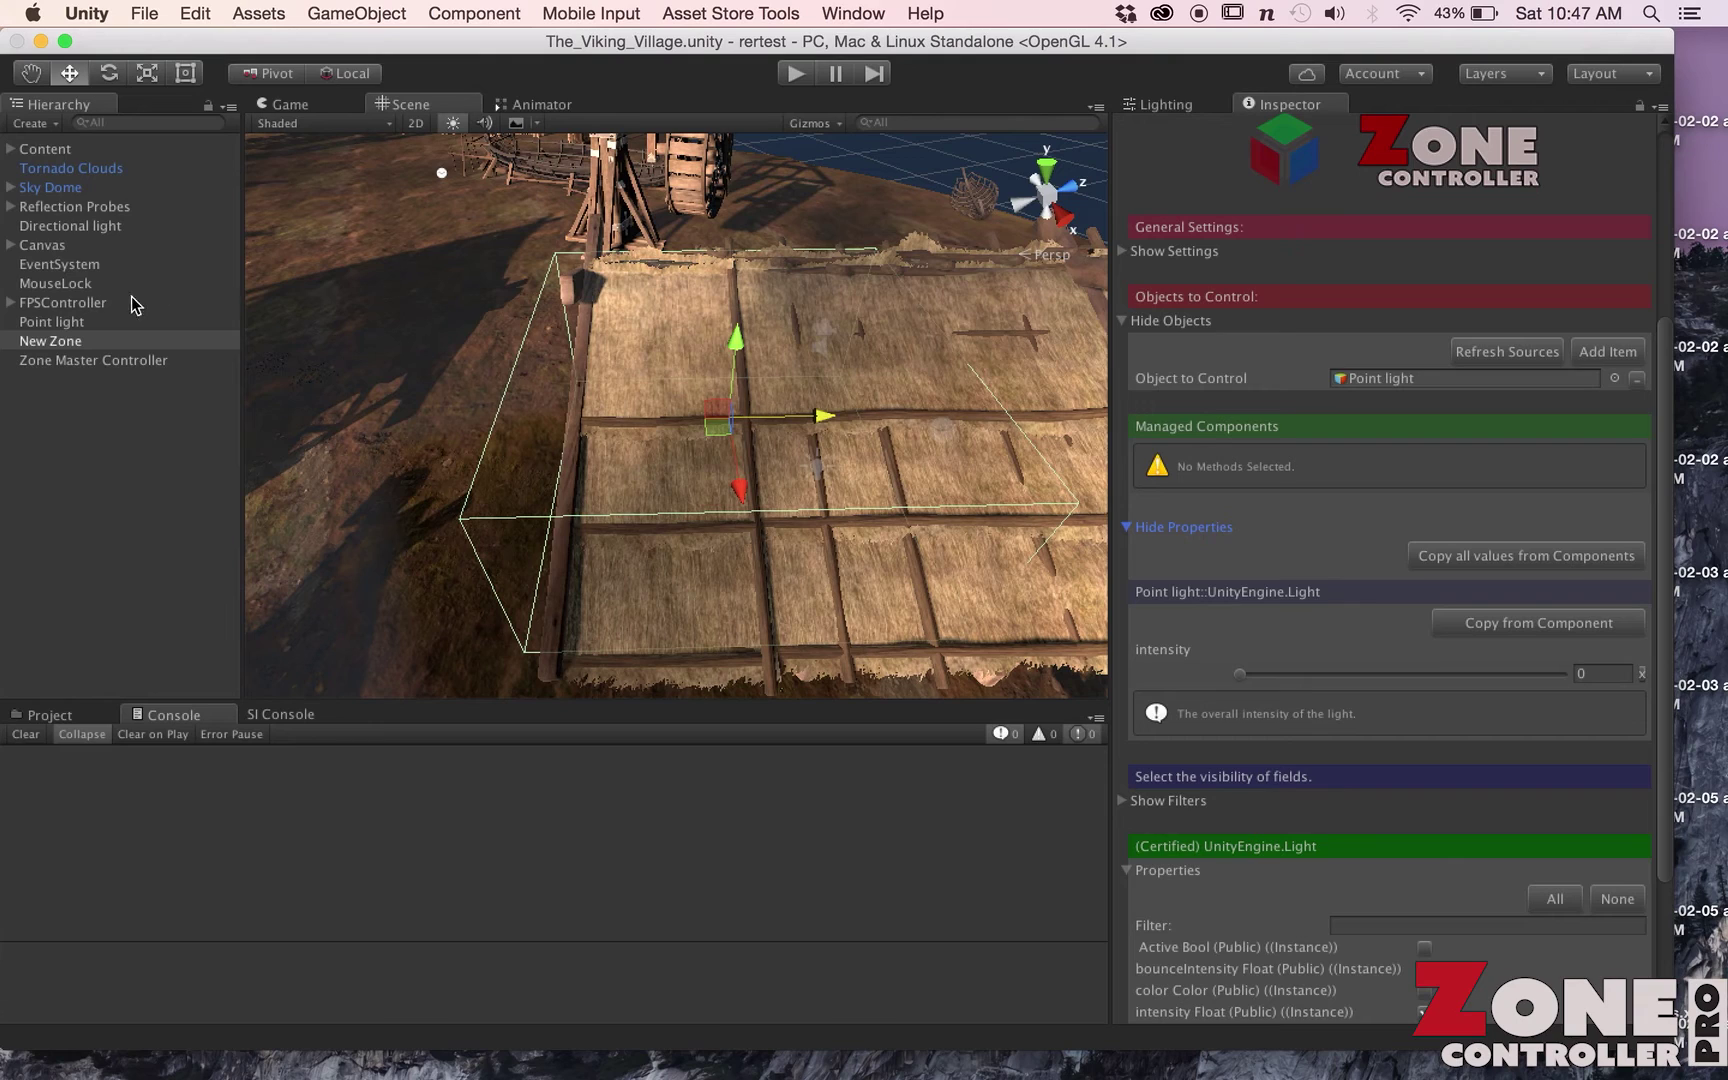
click(72, 320)
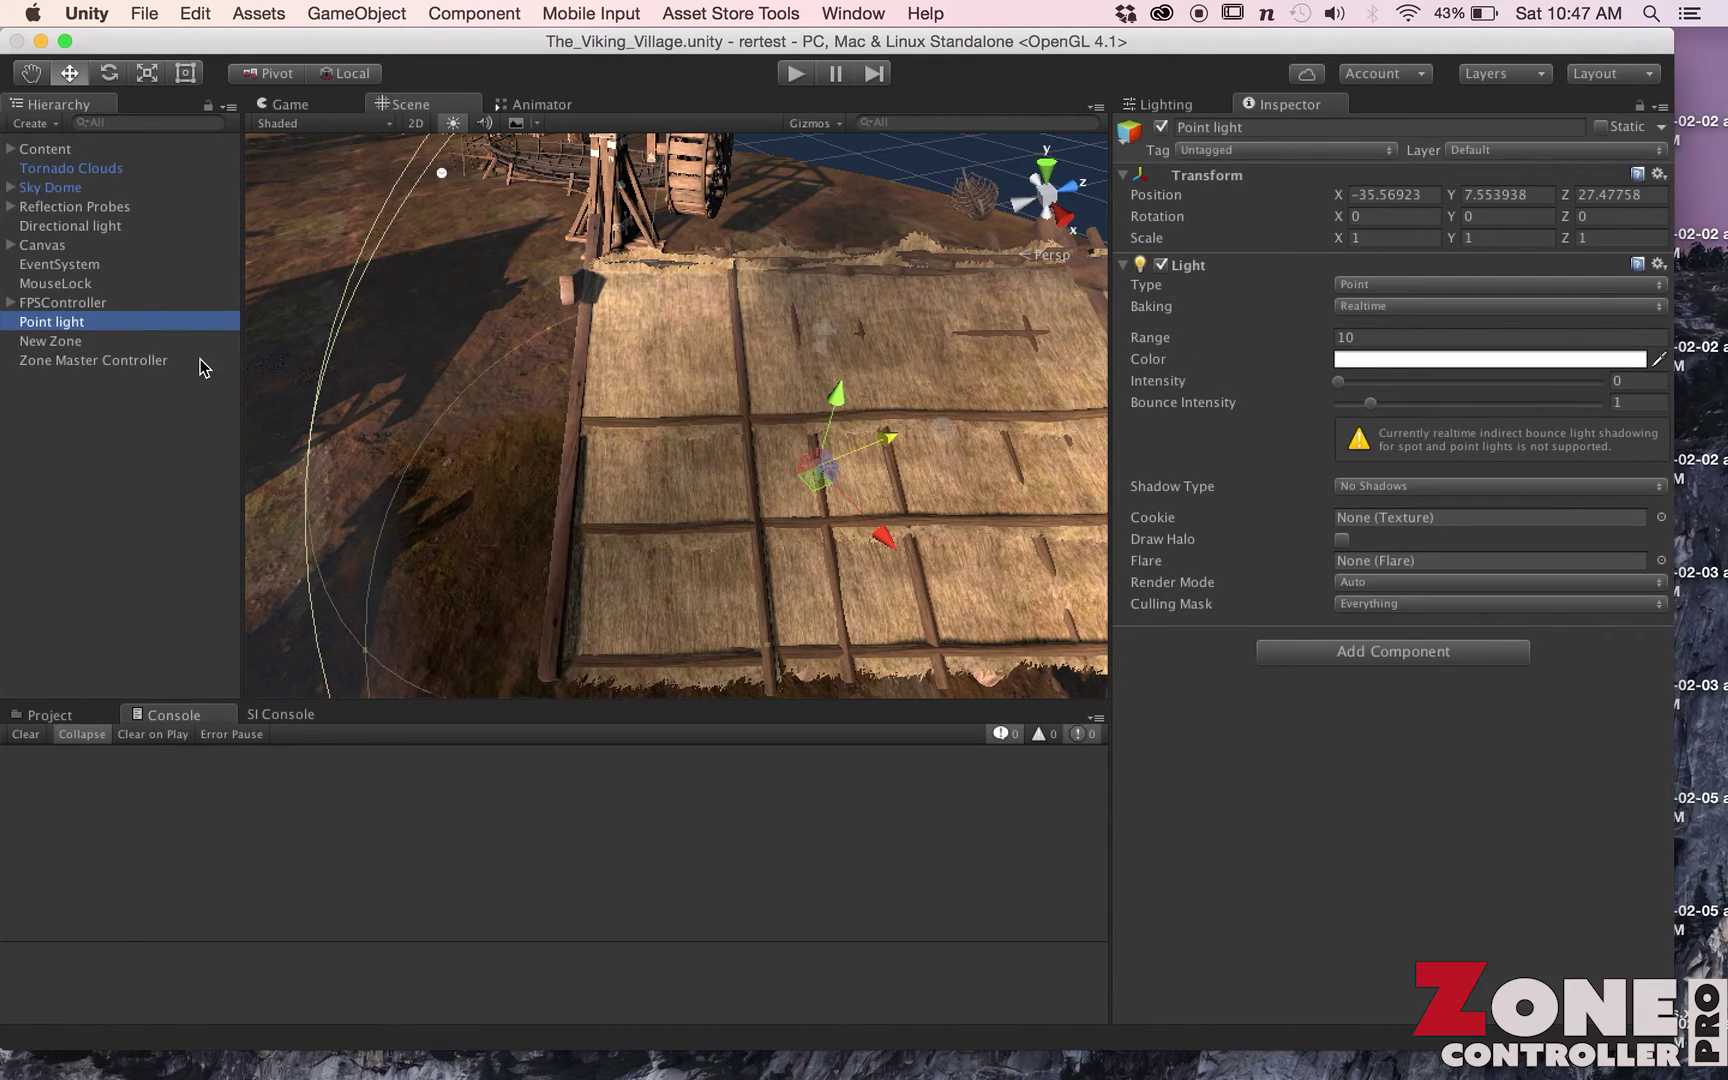
click(66, 343)
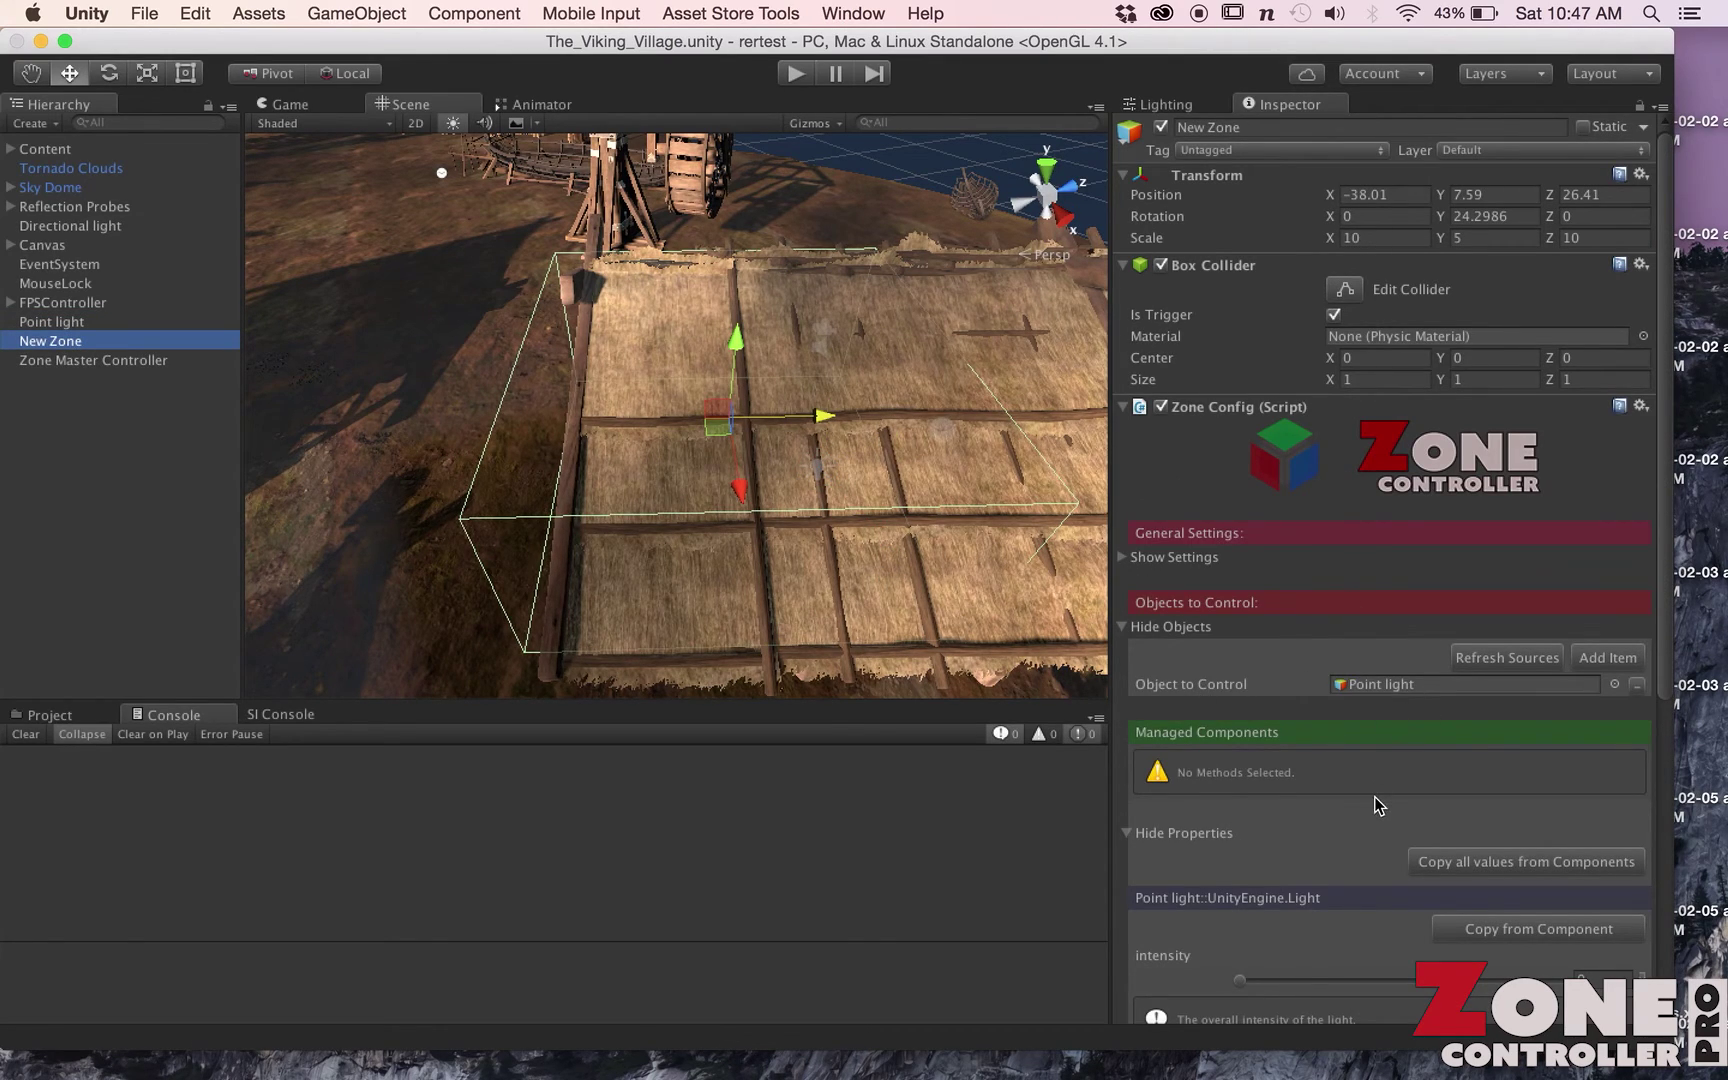
scroll(1374, 796, down, 4)
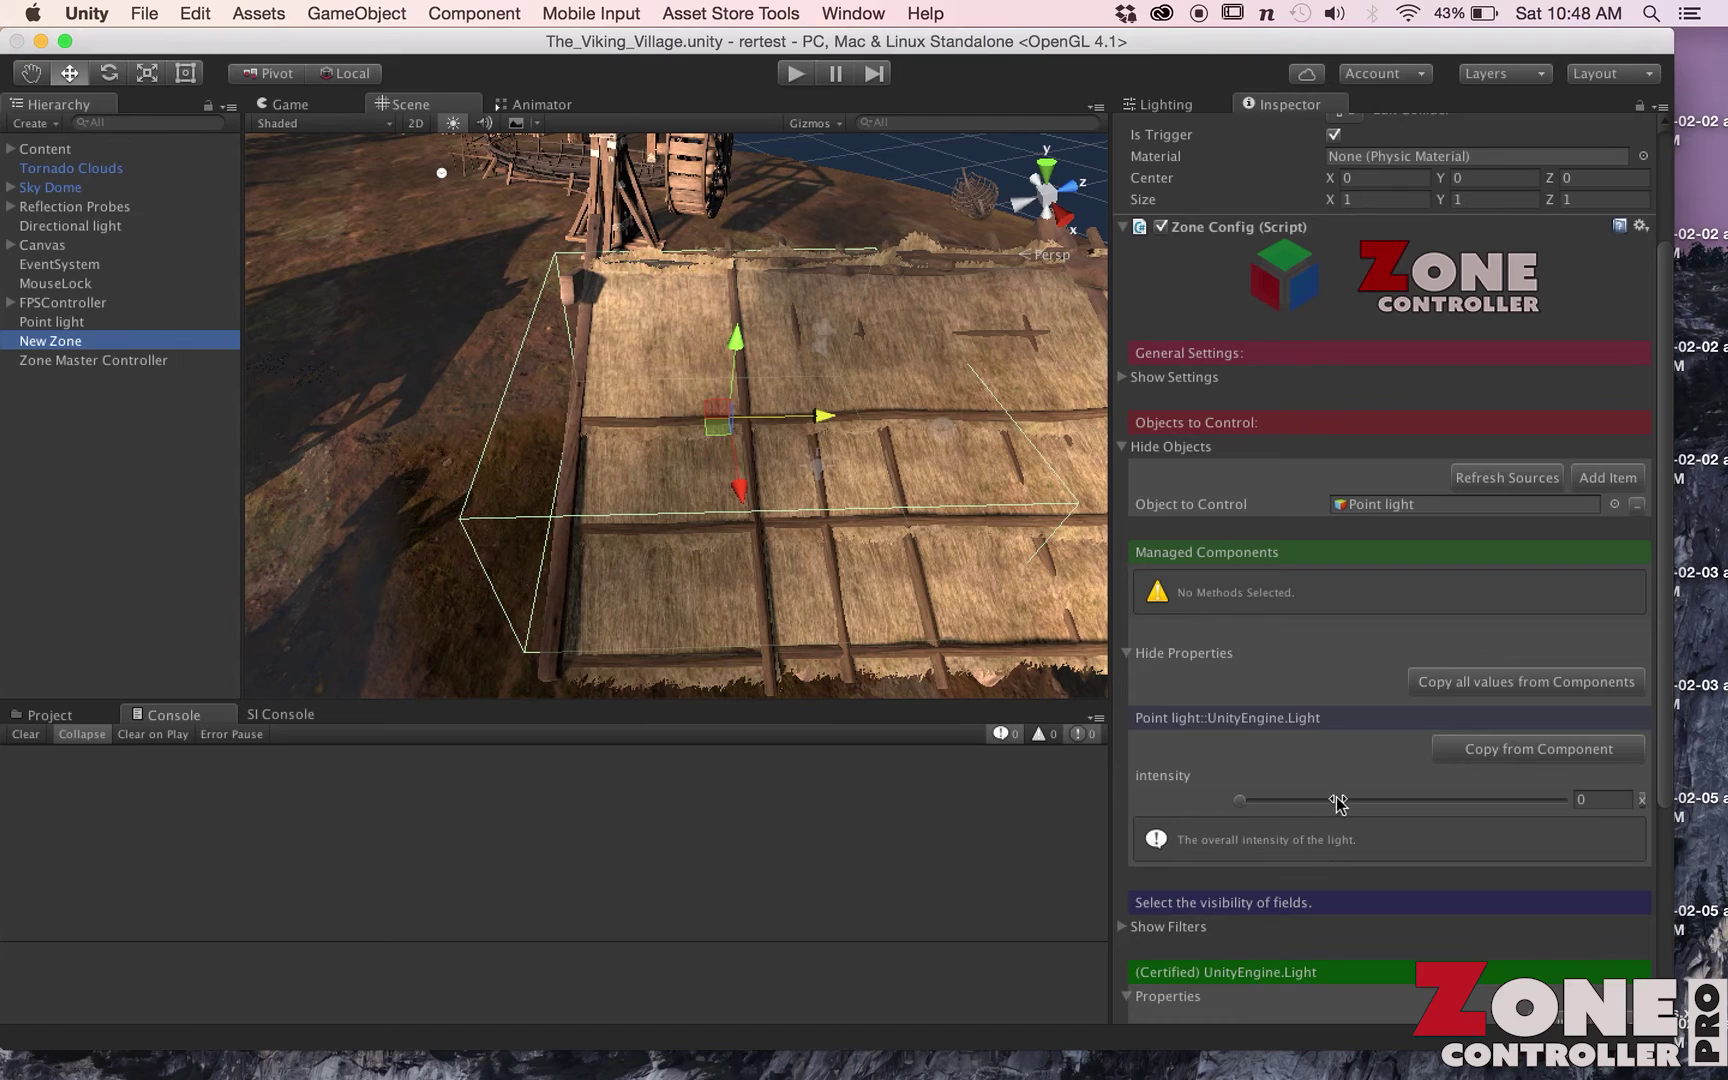
drag(1340, 800, 1512, 808)
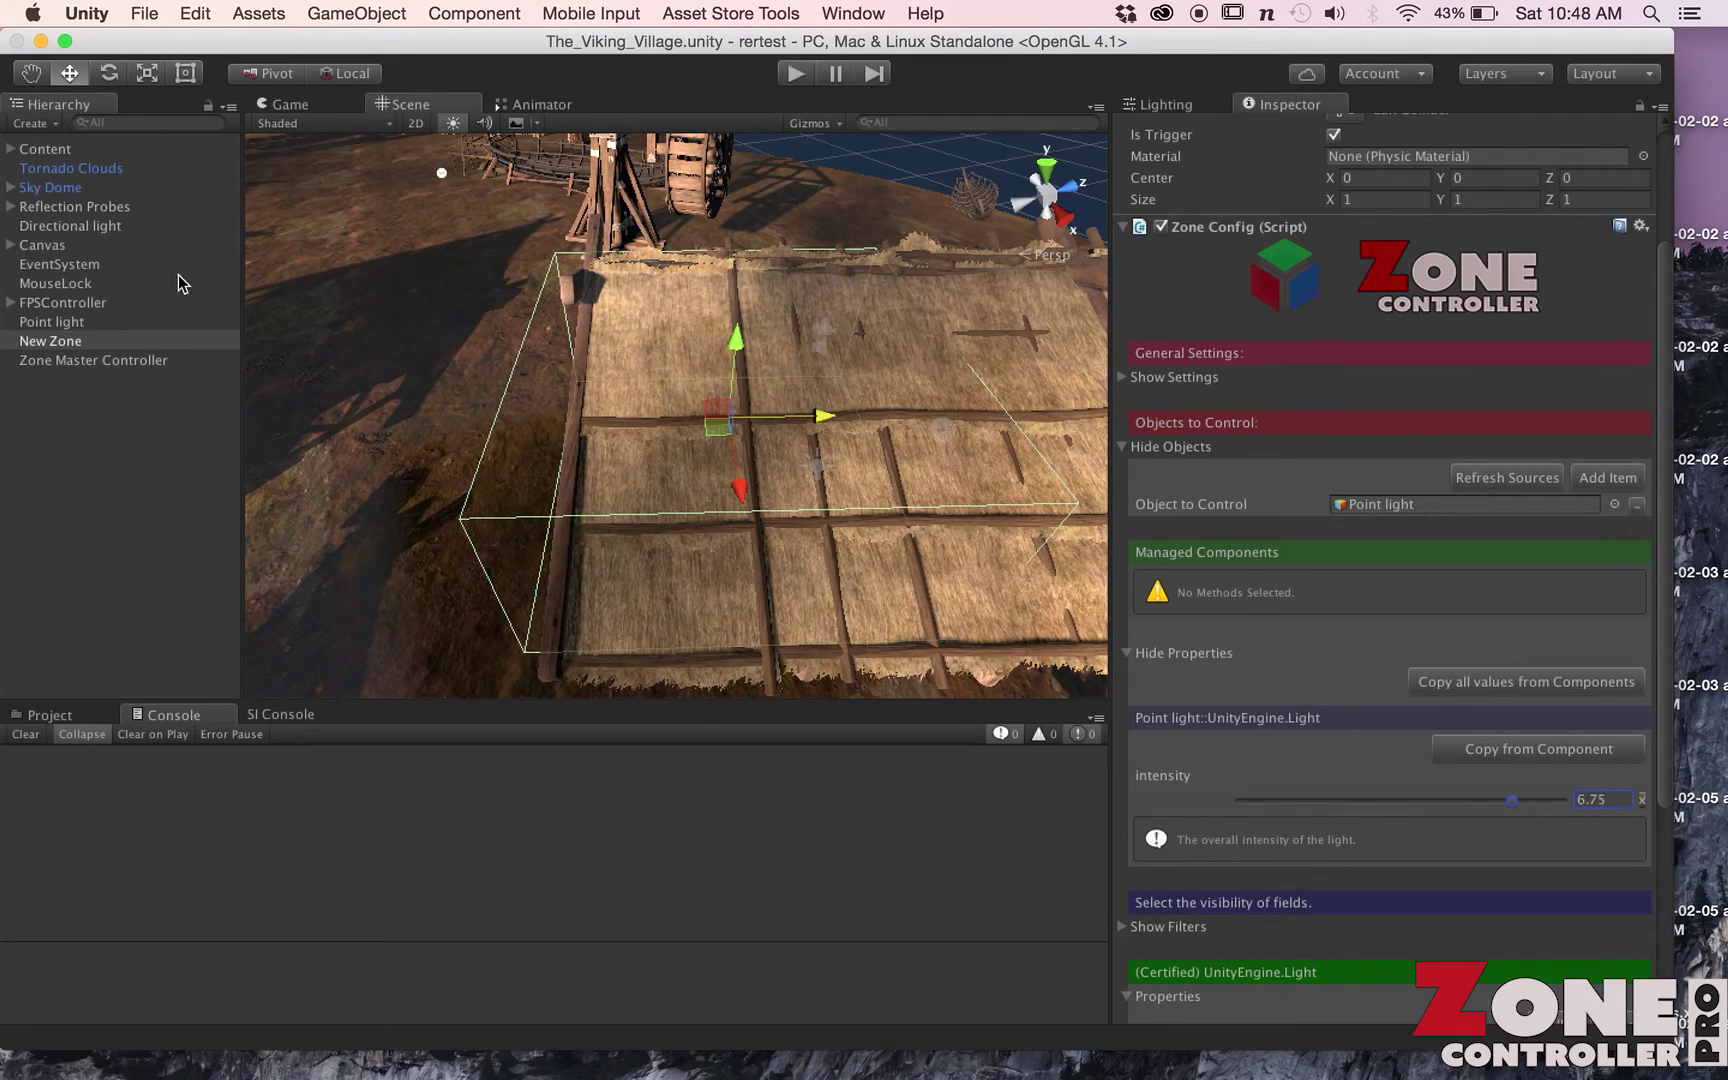
Collapse the Objects to Control list and play-test the zone's light transition in the scene
click(1122, 450)
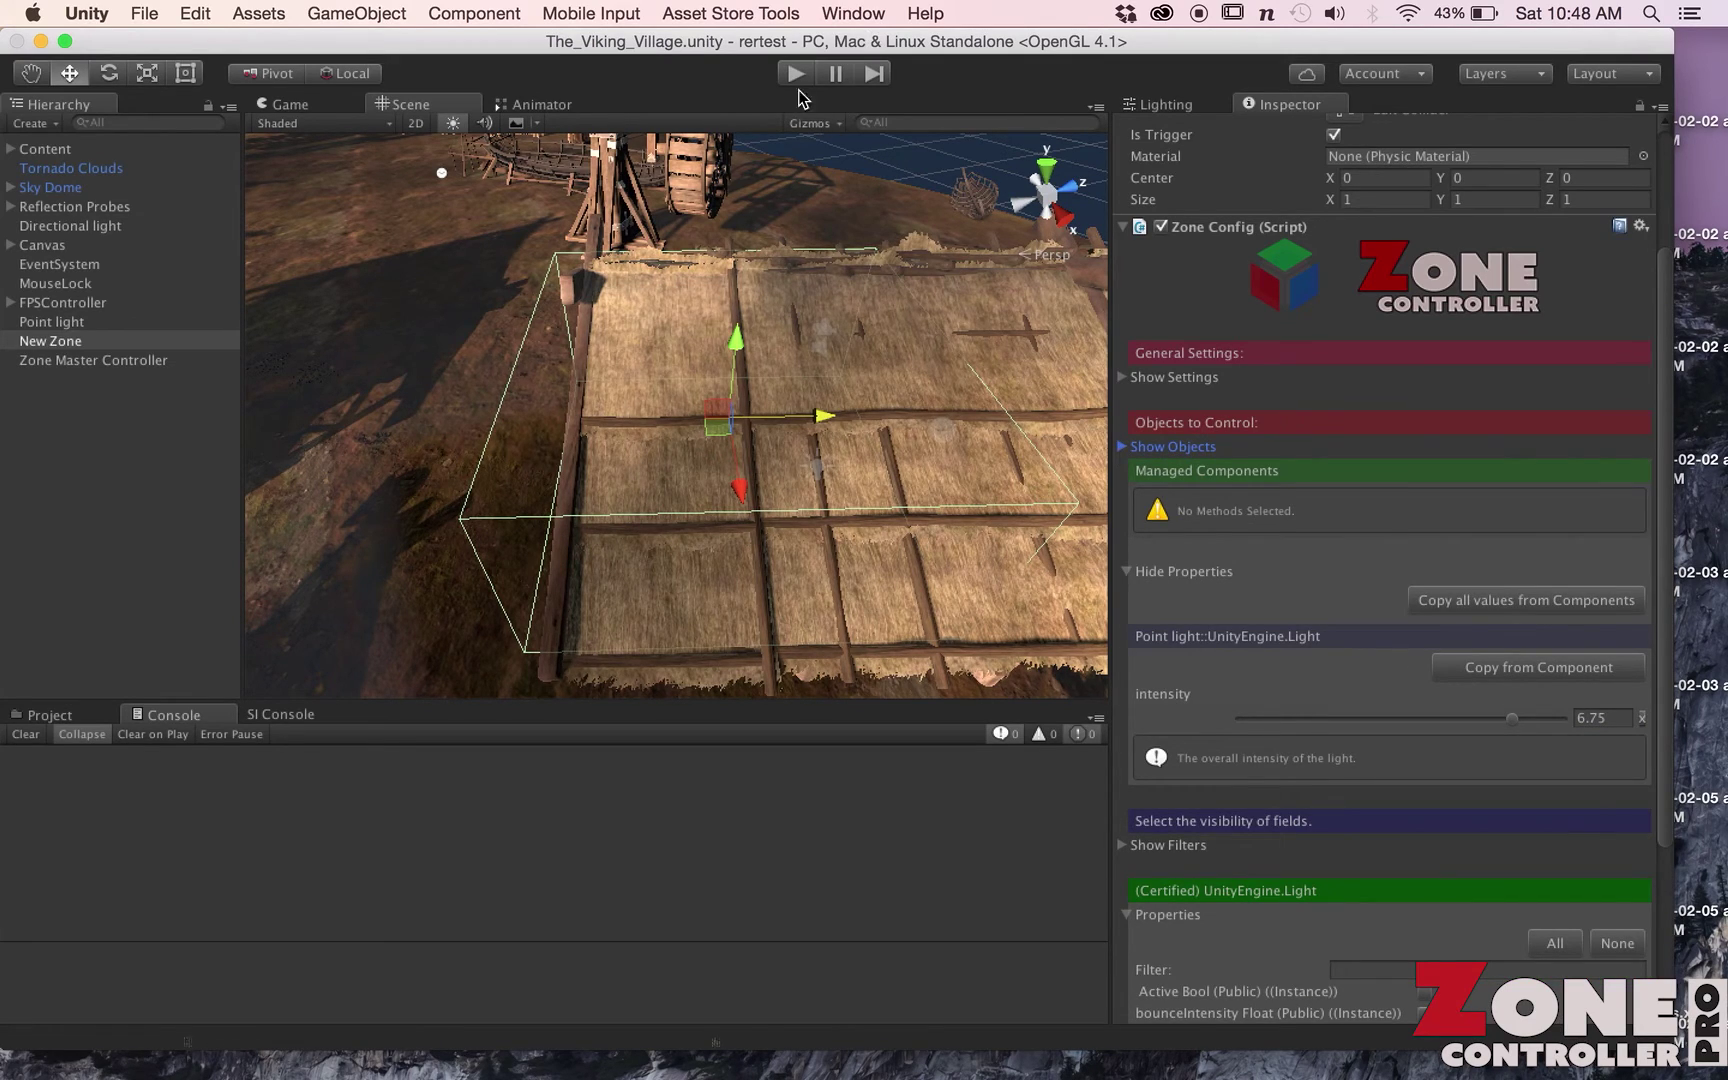
click(792, 77)
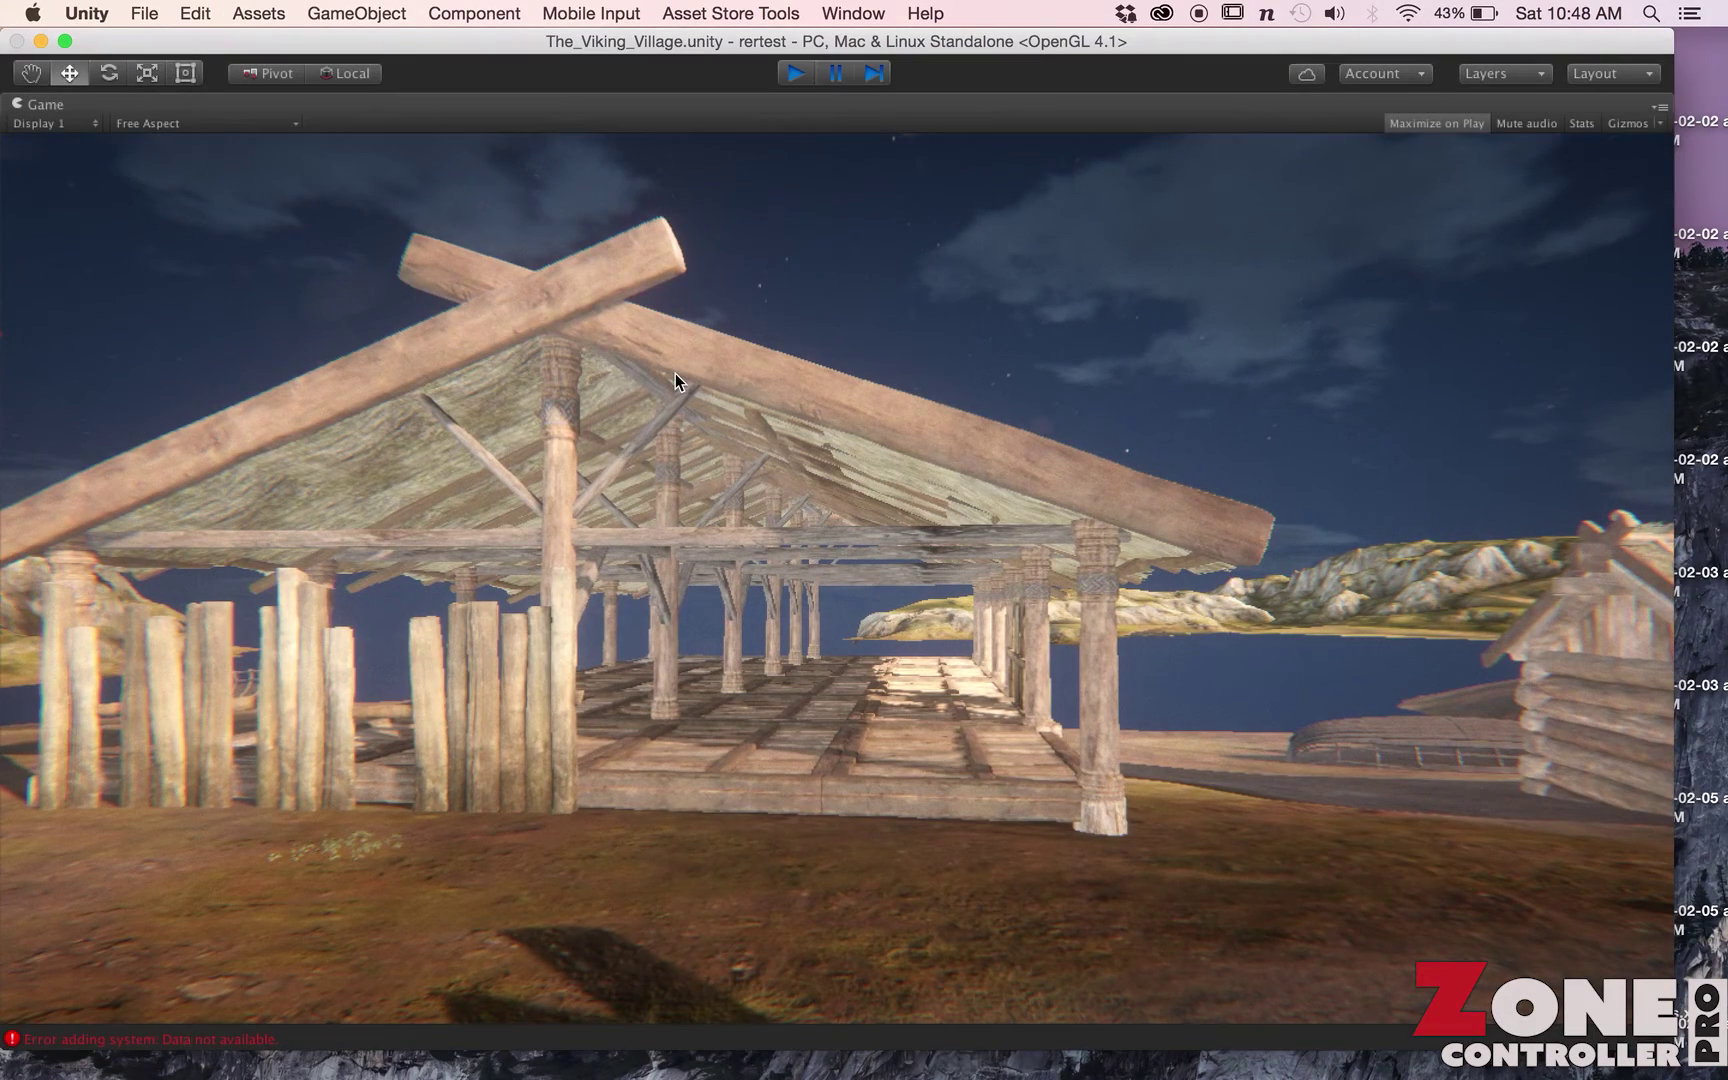
key(super+p)
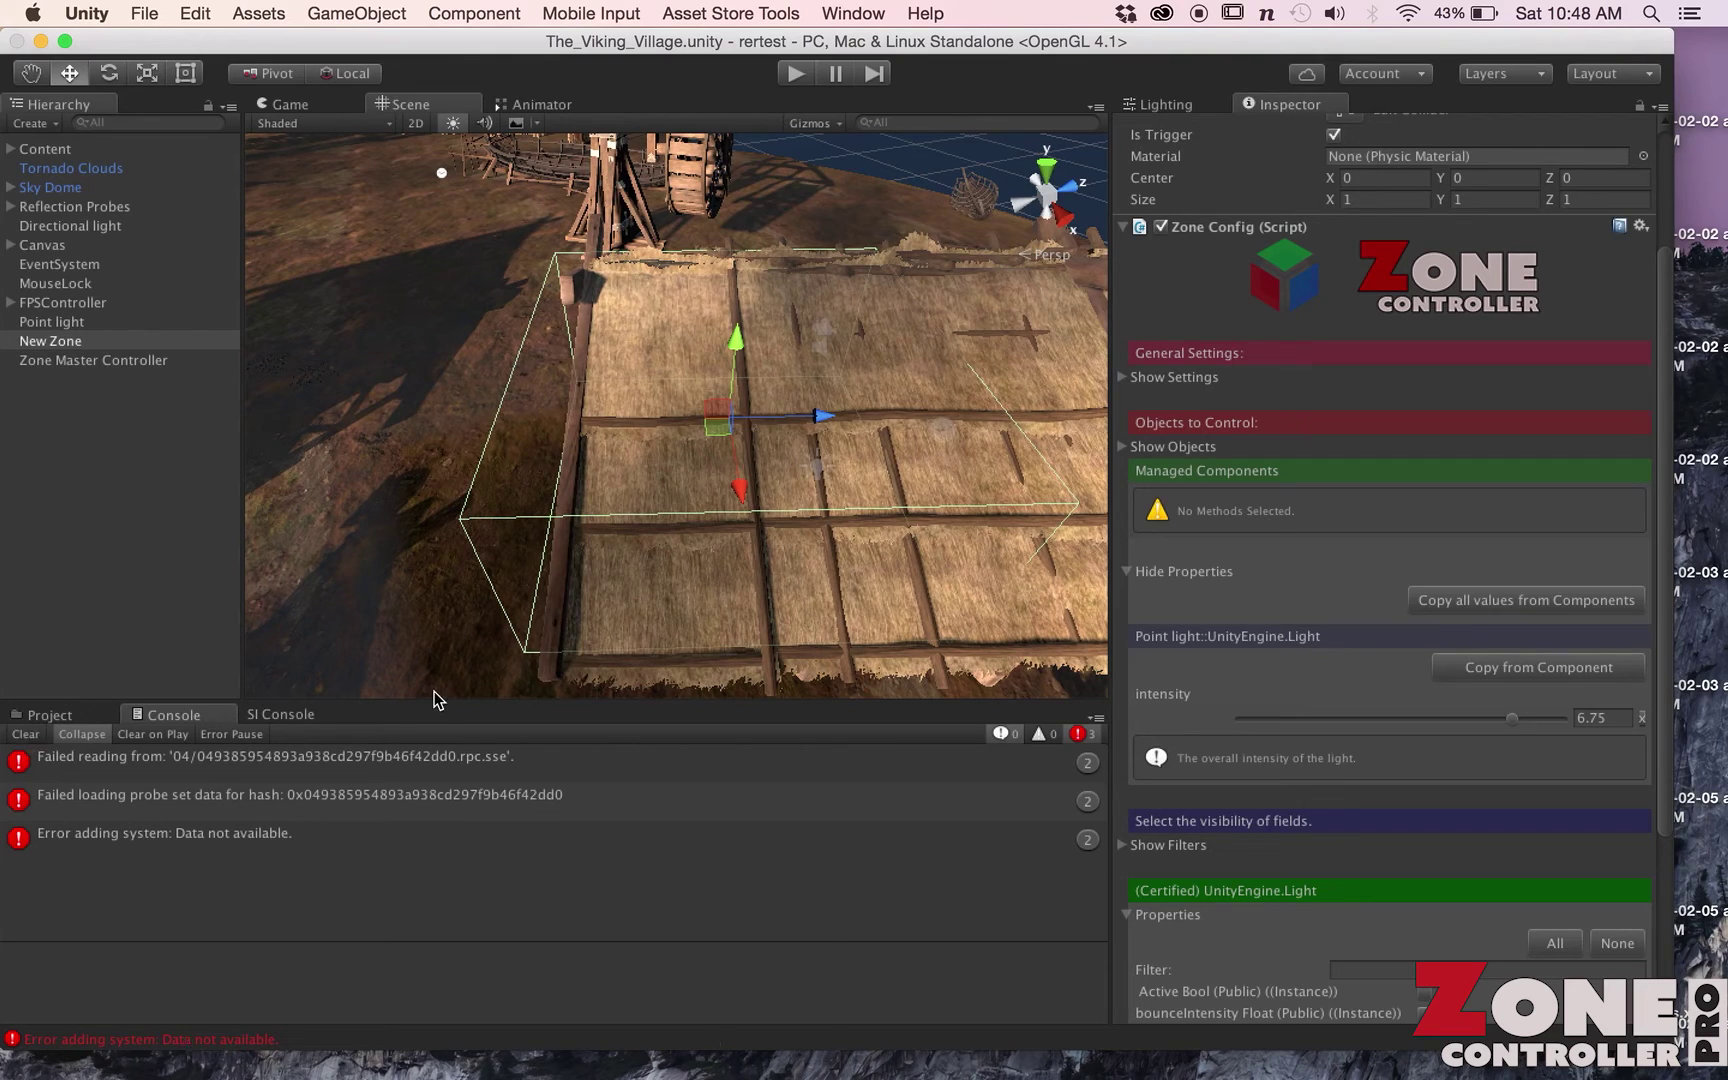
Collapse the UnityEngine.Light property selection and the managed properties in Zone Config
scroll(1284, 640, down, 5)
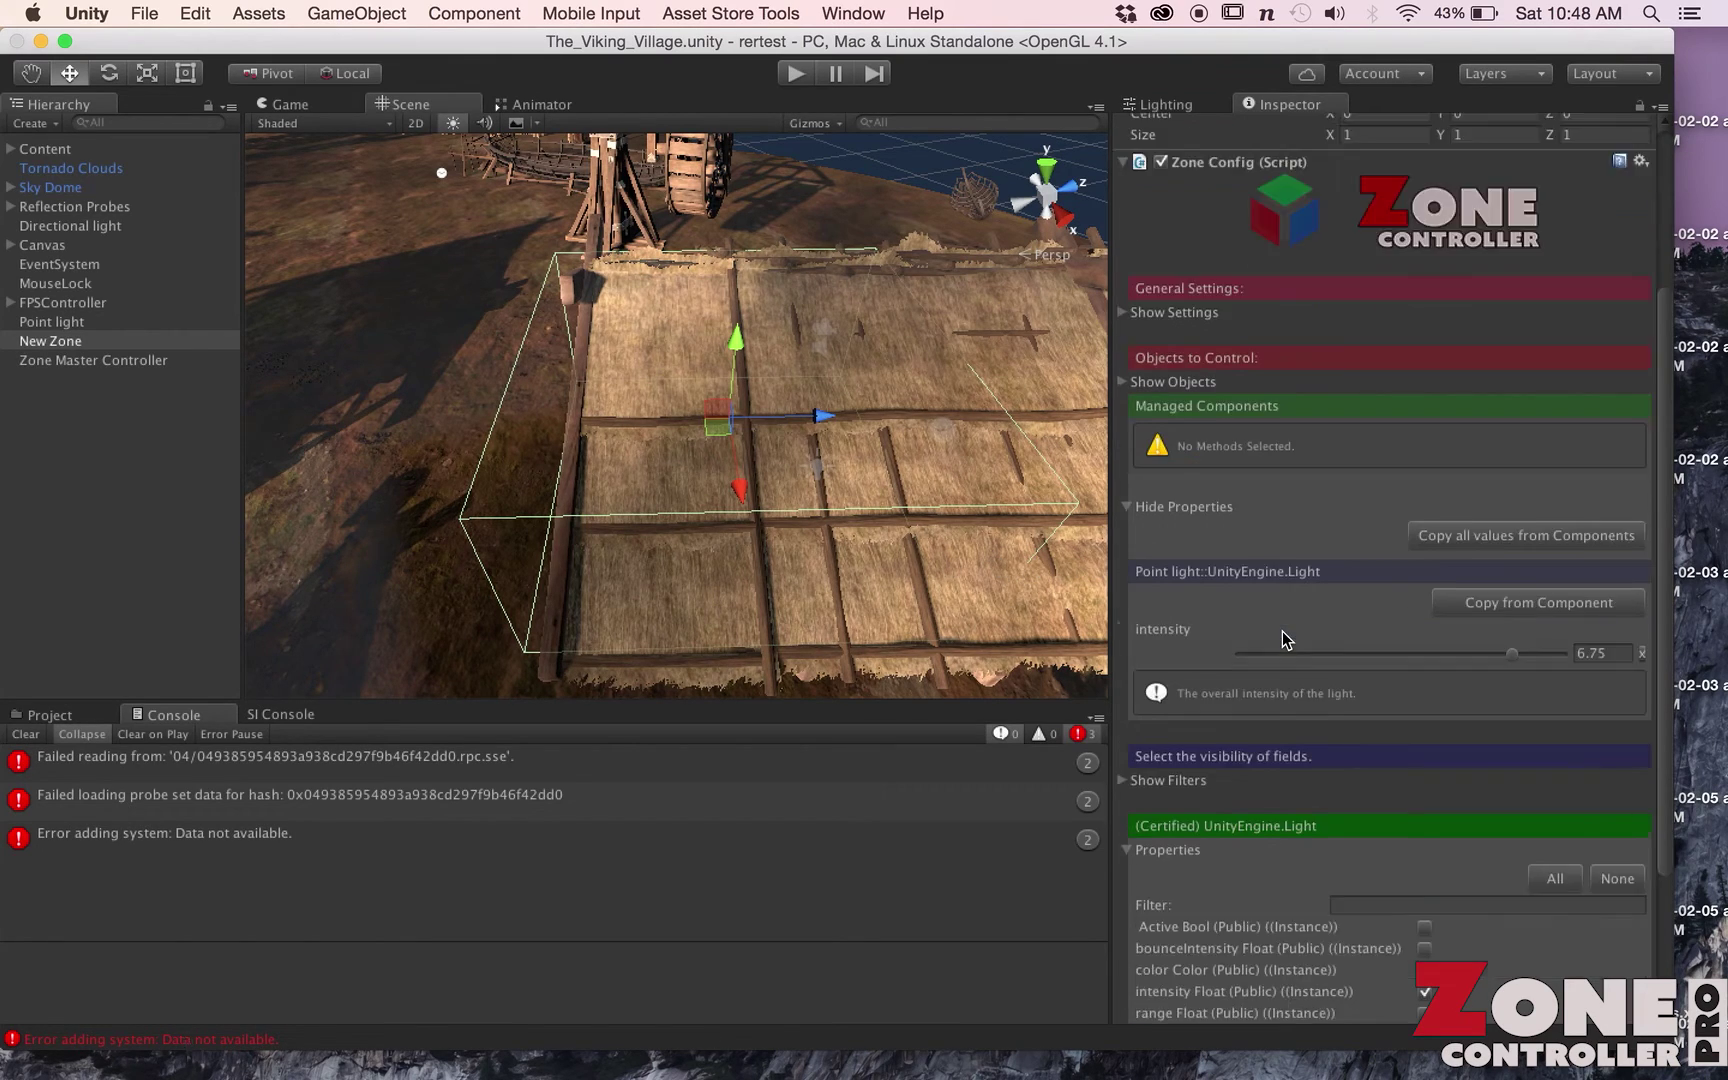
click(1128, 670)
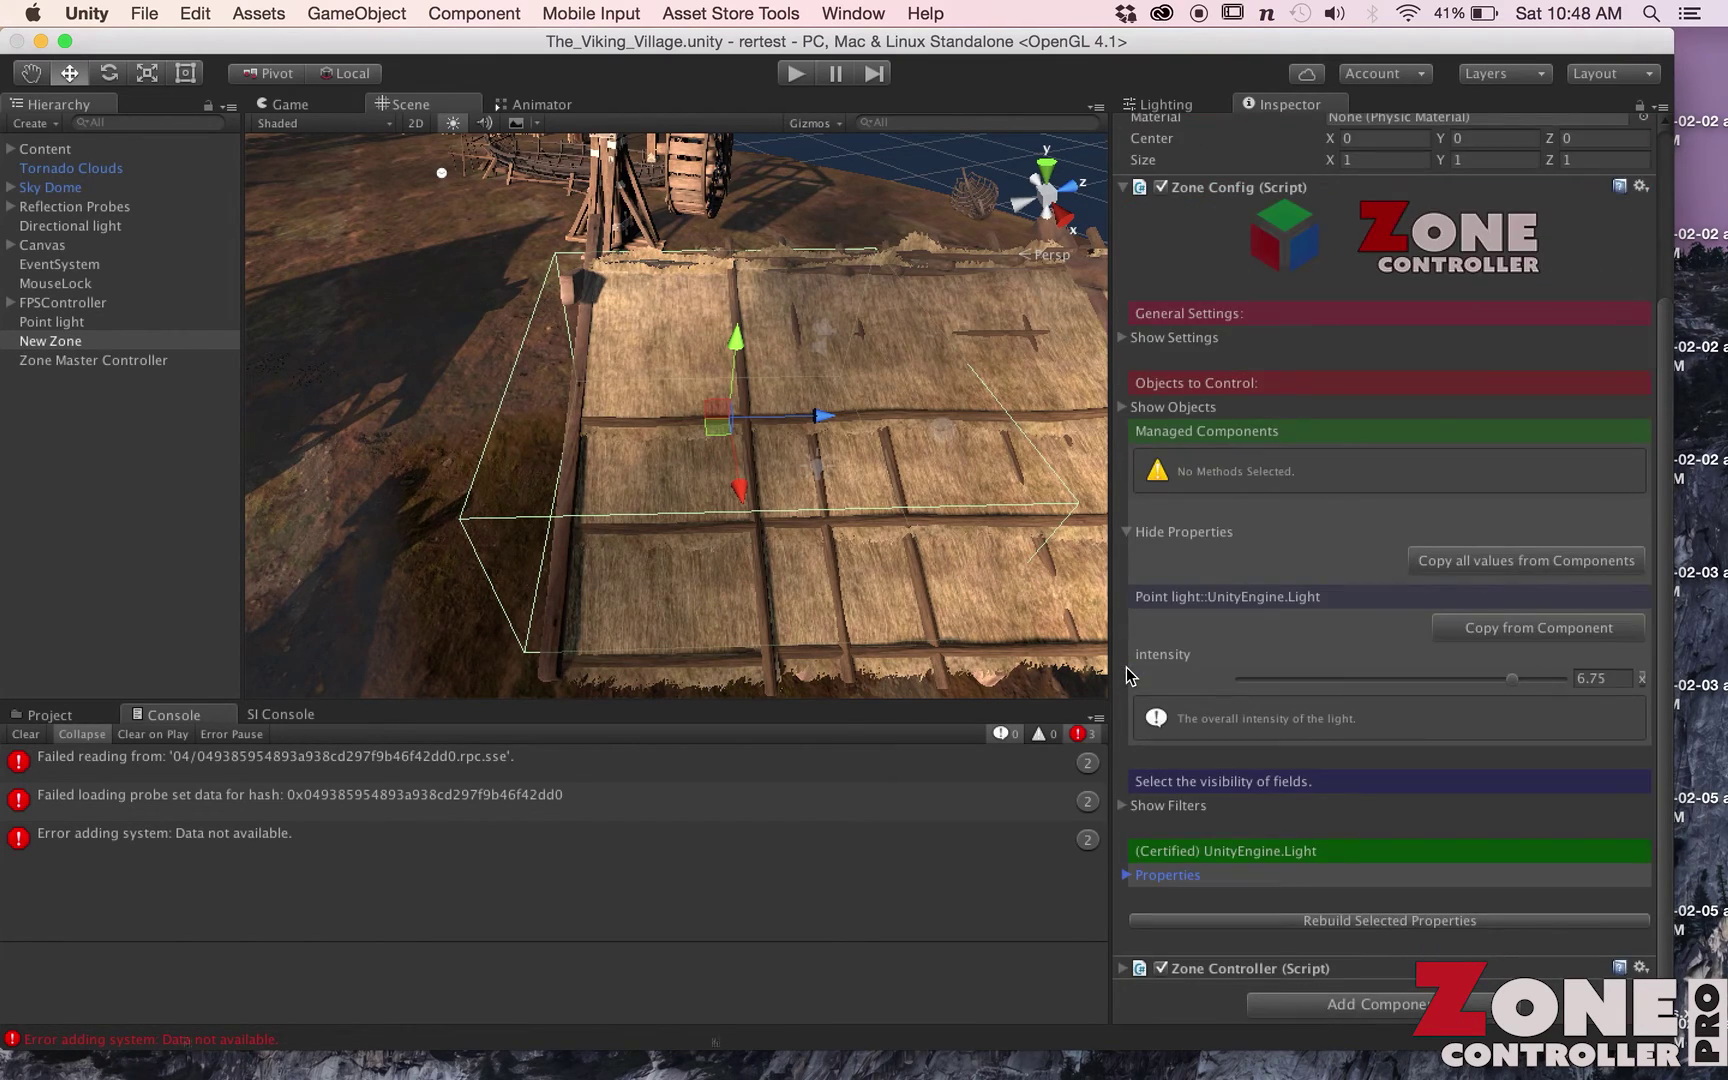
click(1128, 532)
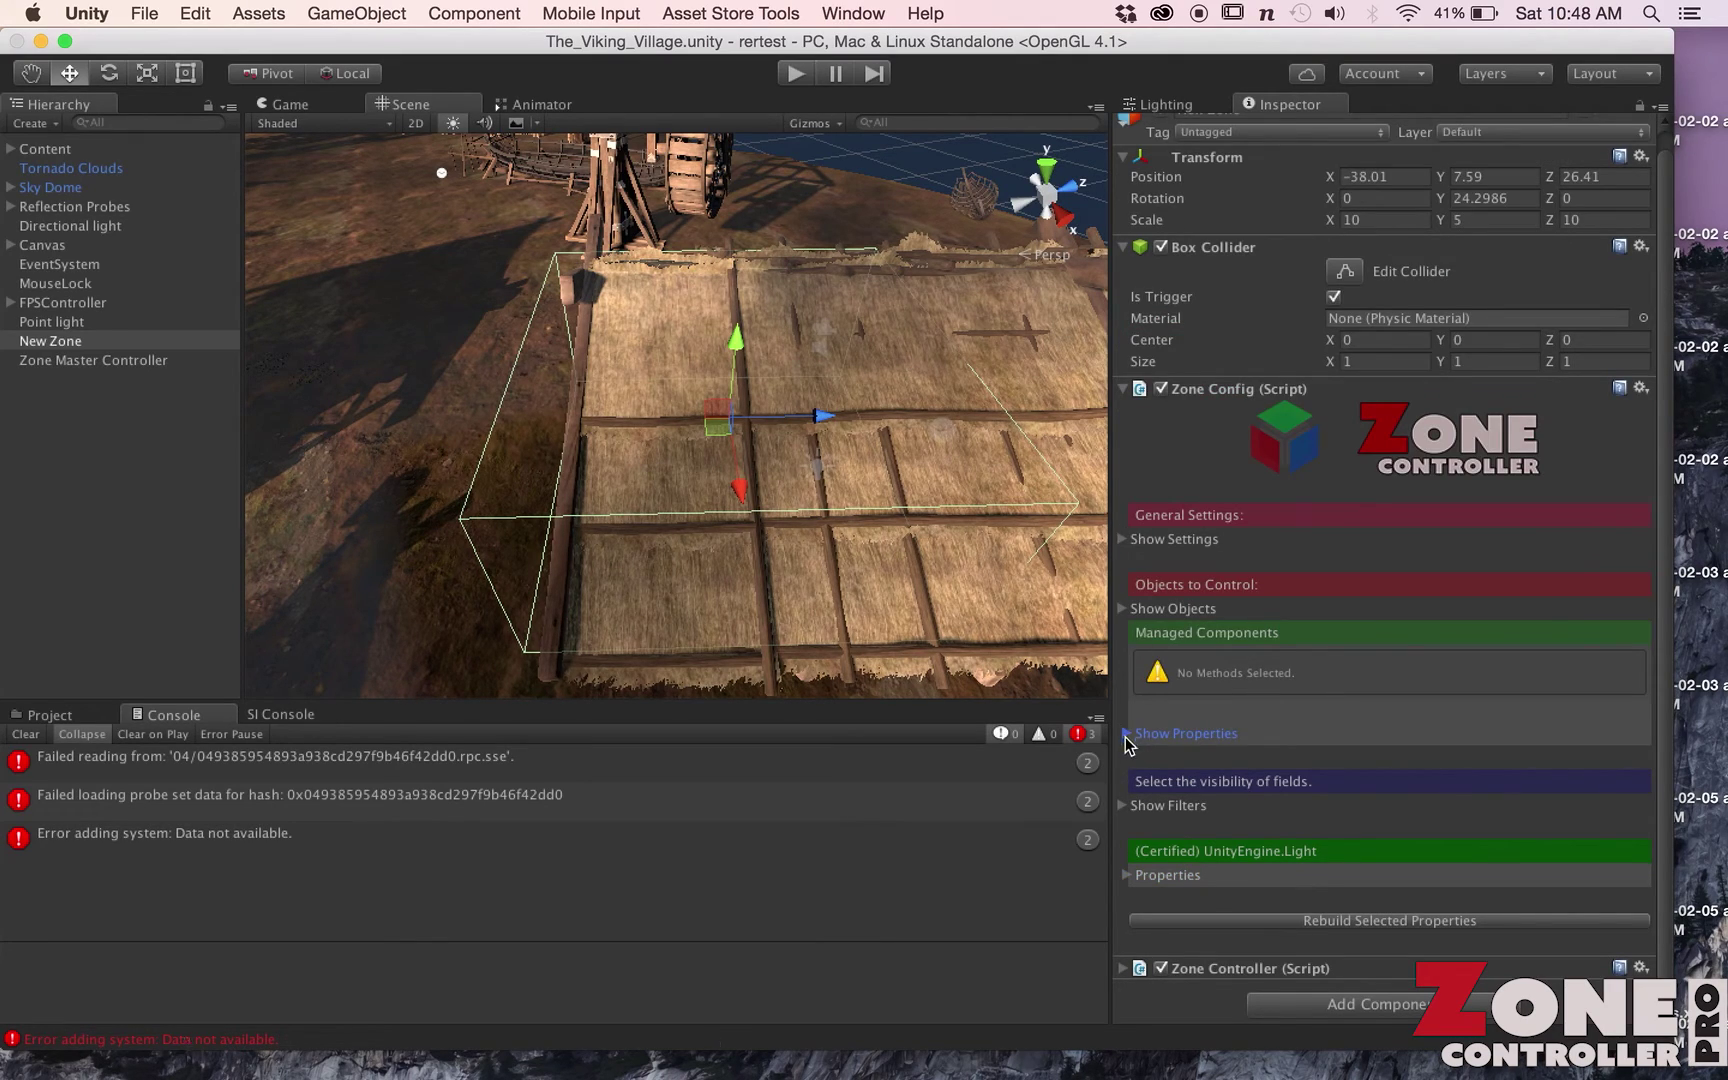
Add a second item to Objects to Control and assign the FPSController's FirstPersonCharacter to it
click(1124, 607)
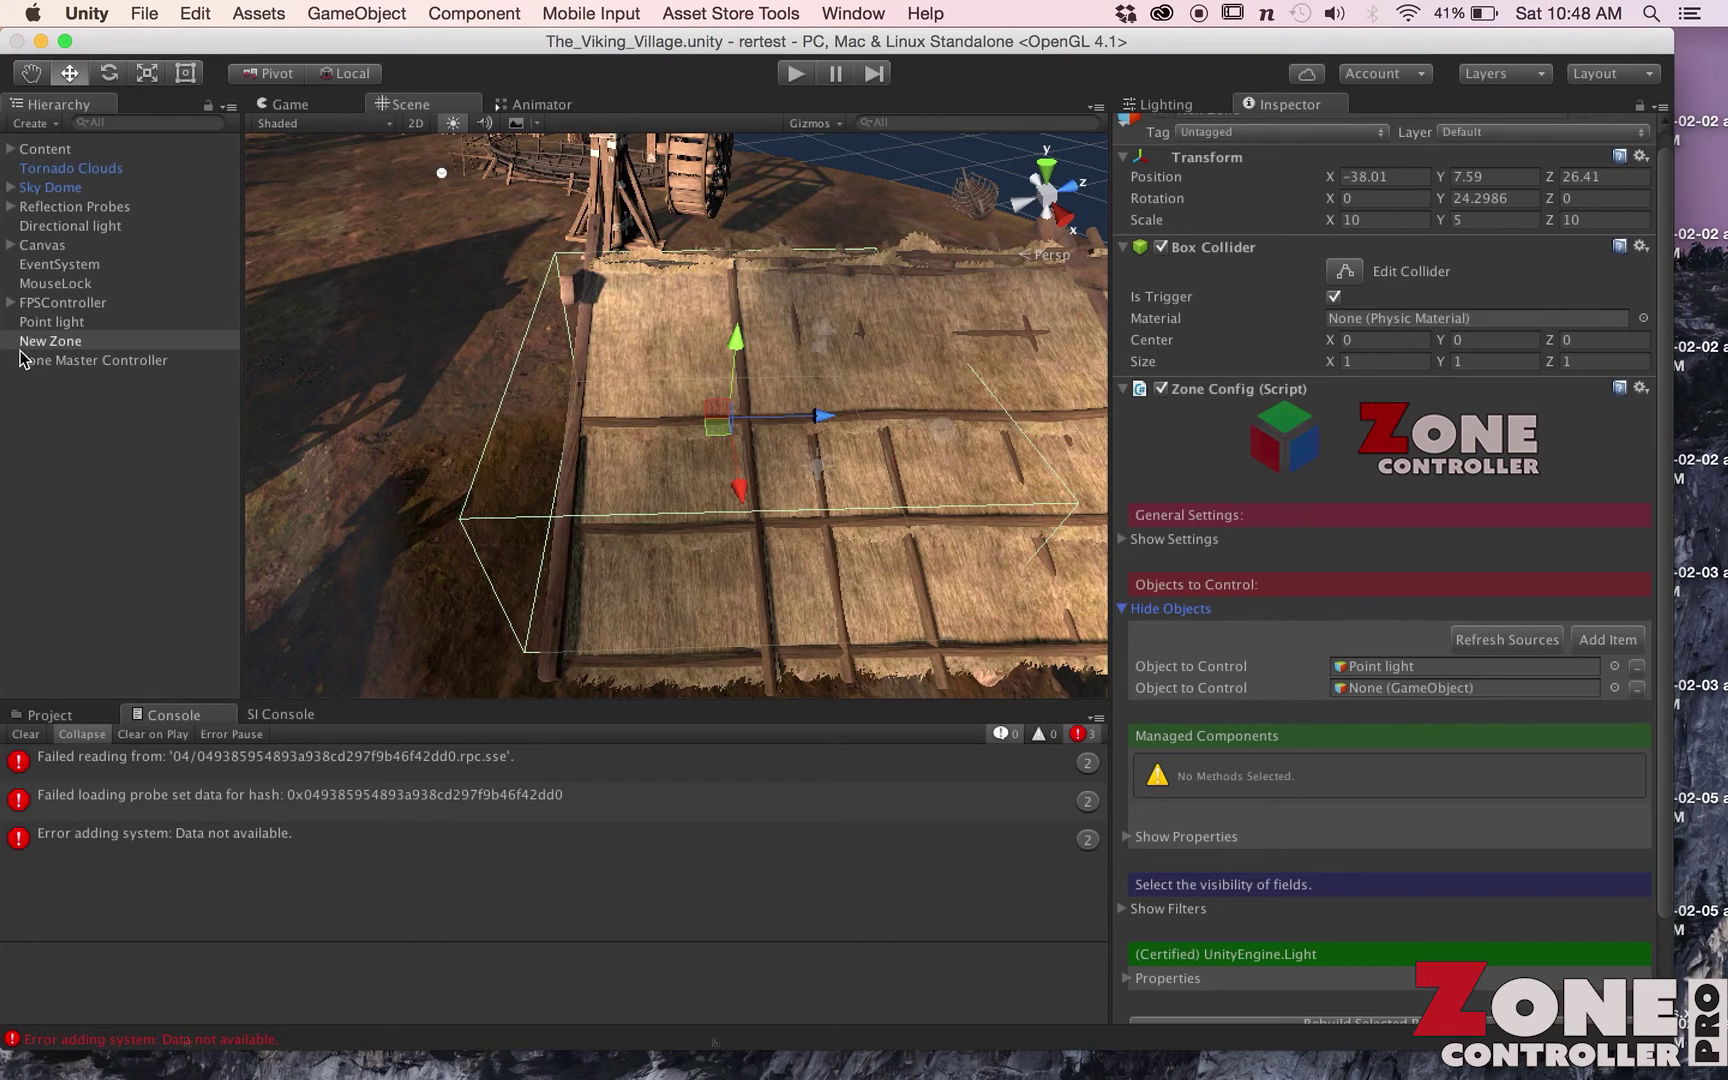
click(12, 303)
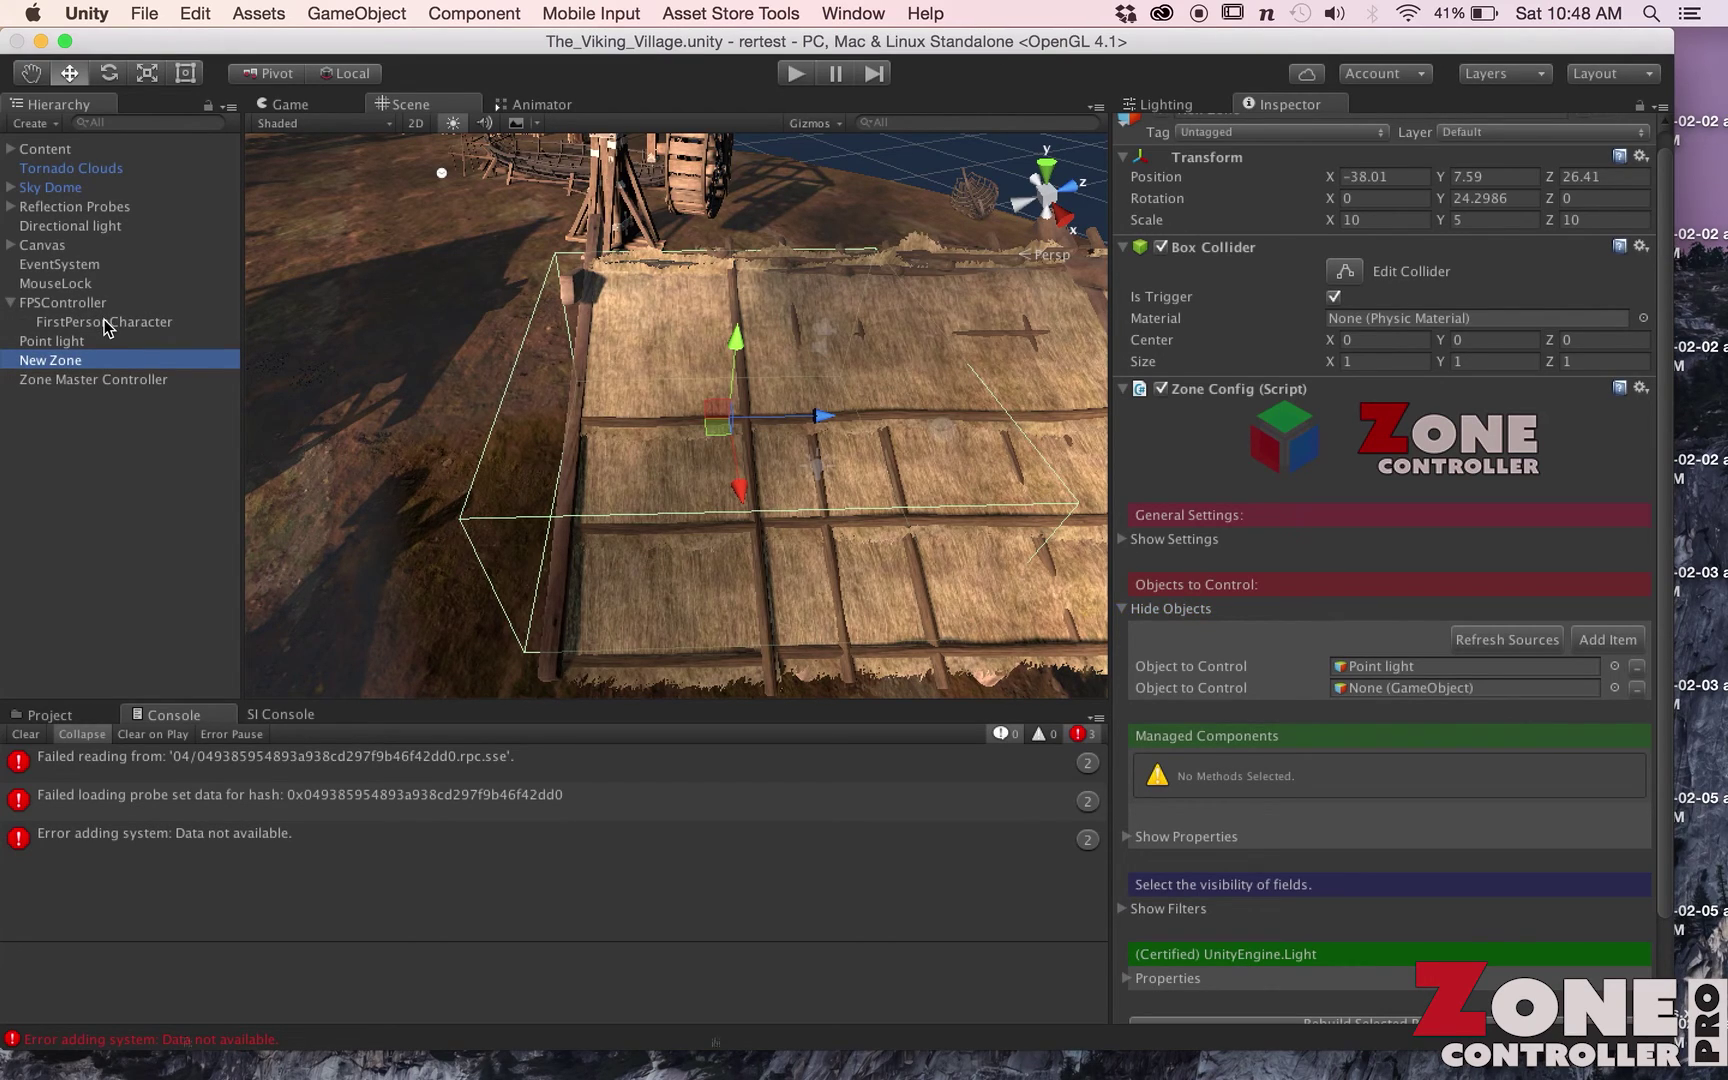
drag(104, 321, 1385, 695)
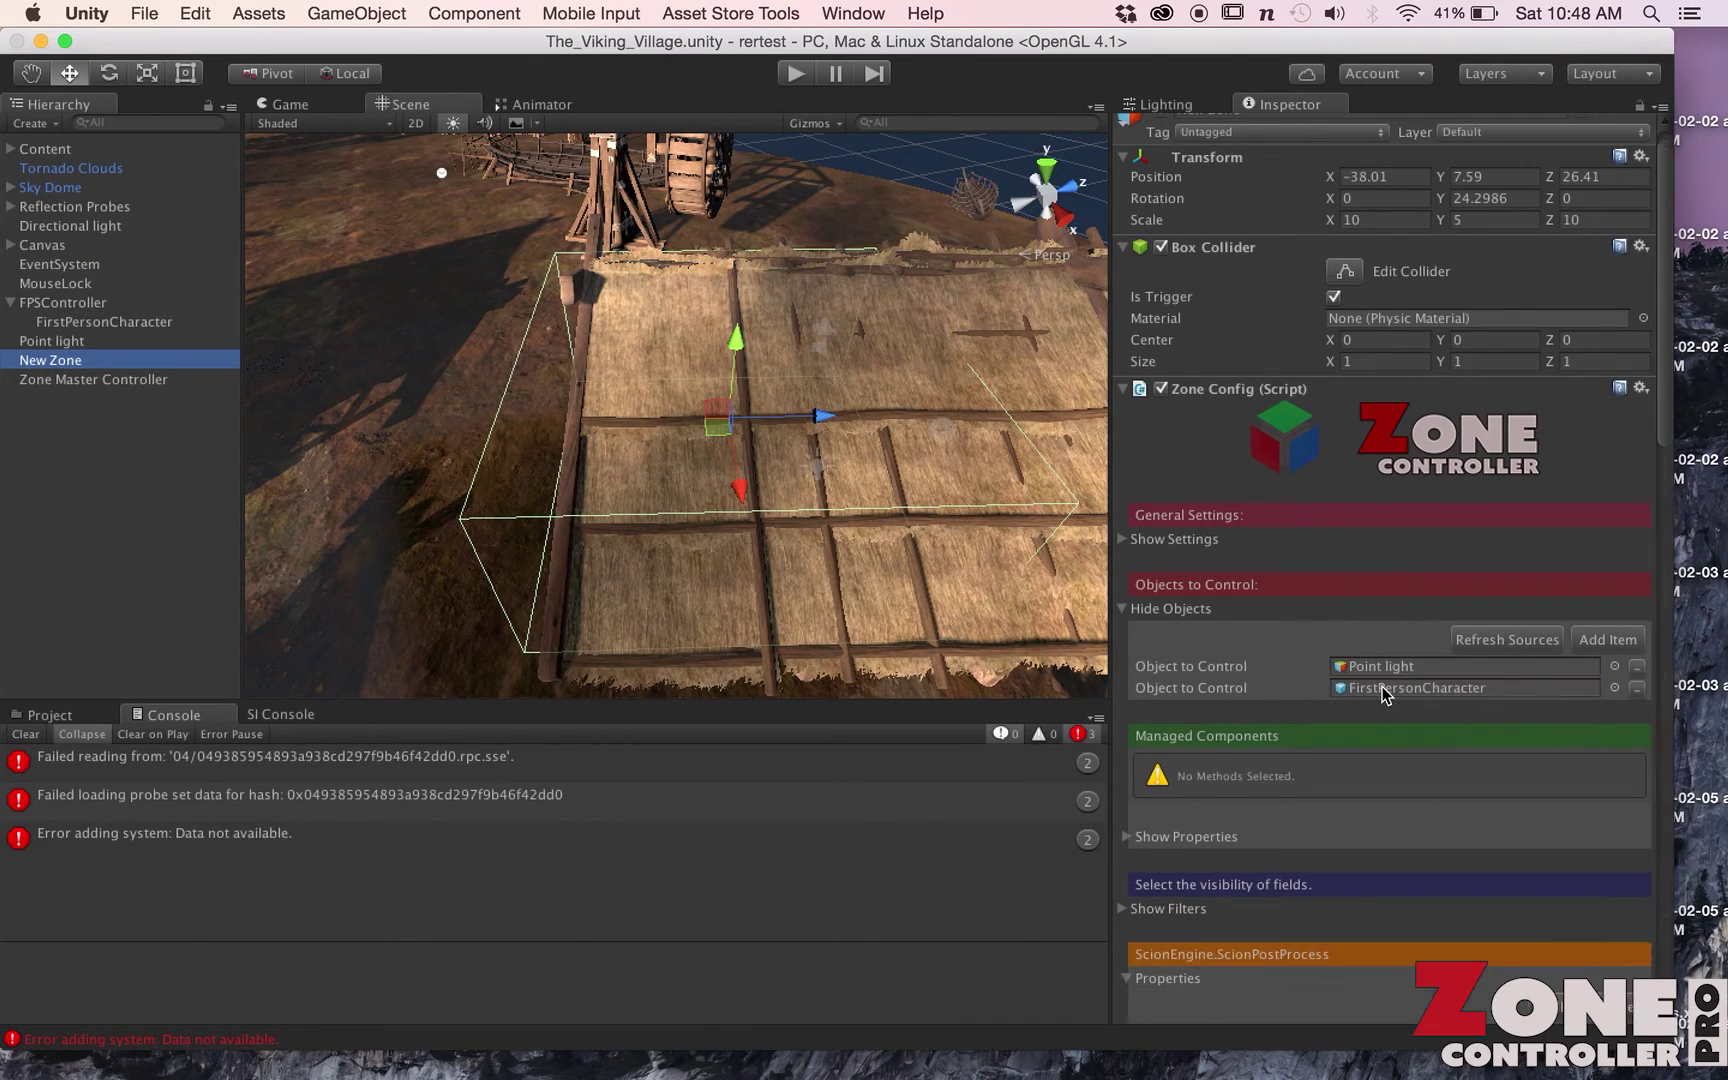
Collapse the ScionPostProcess properties and look through the TOD_Camera component's available properties and methods
scroll(1383, 694, down, 10)
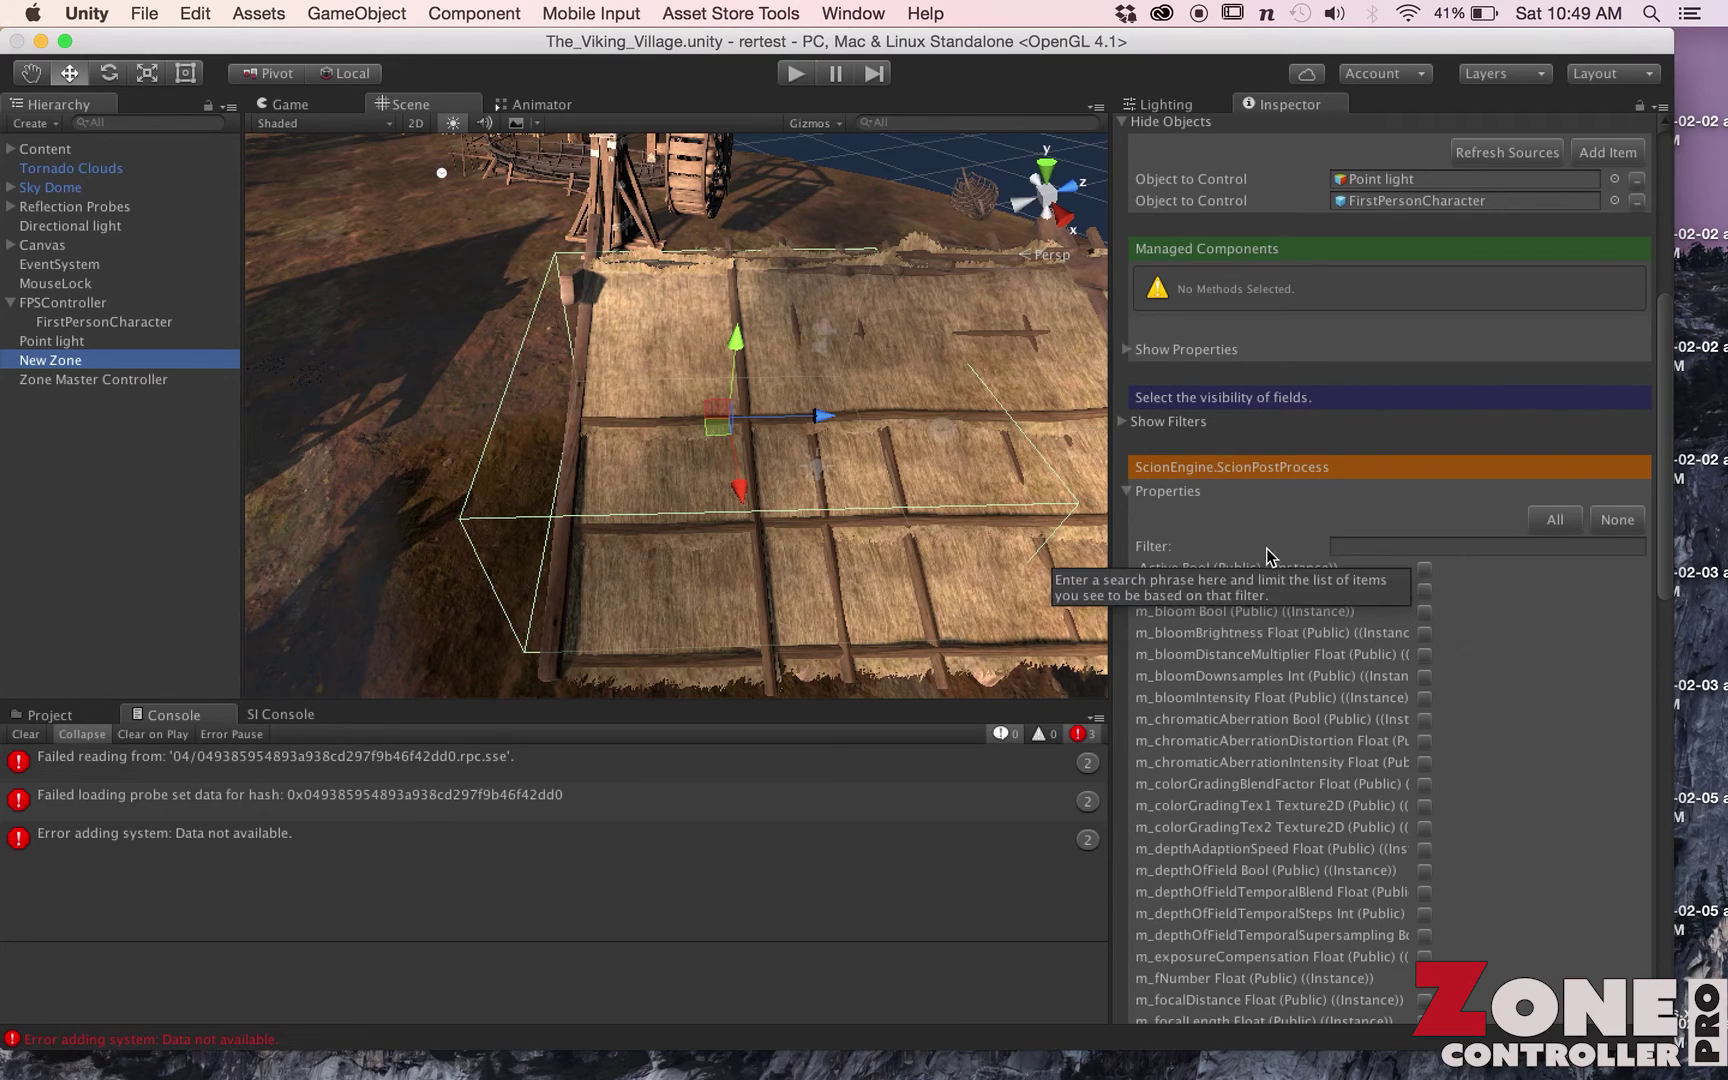
click(1130, 493)
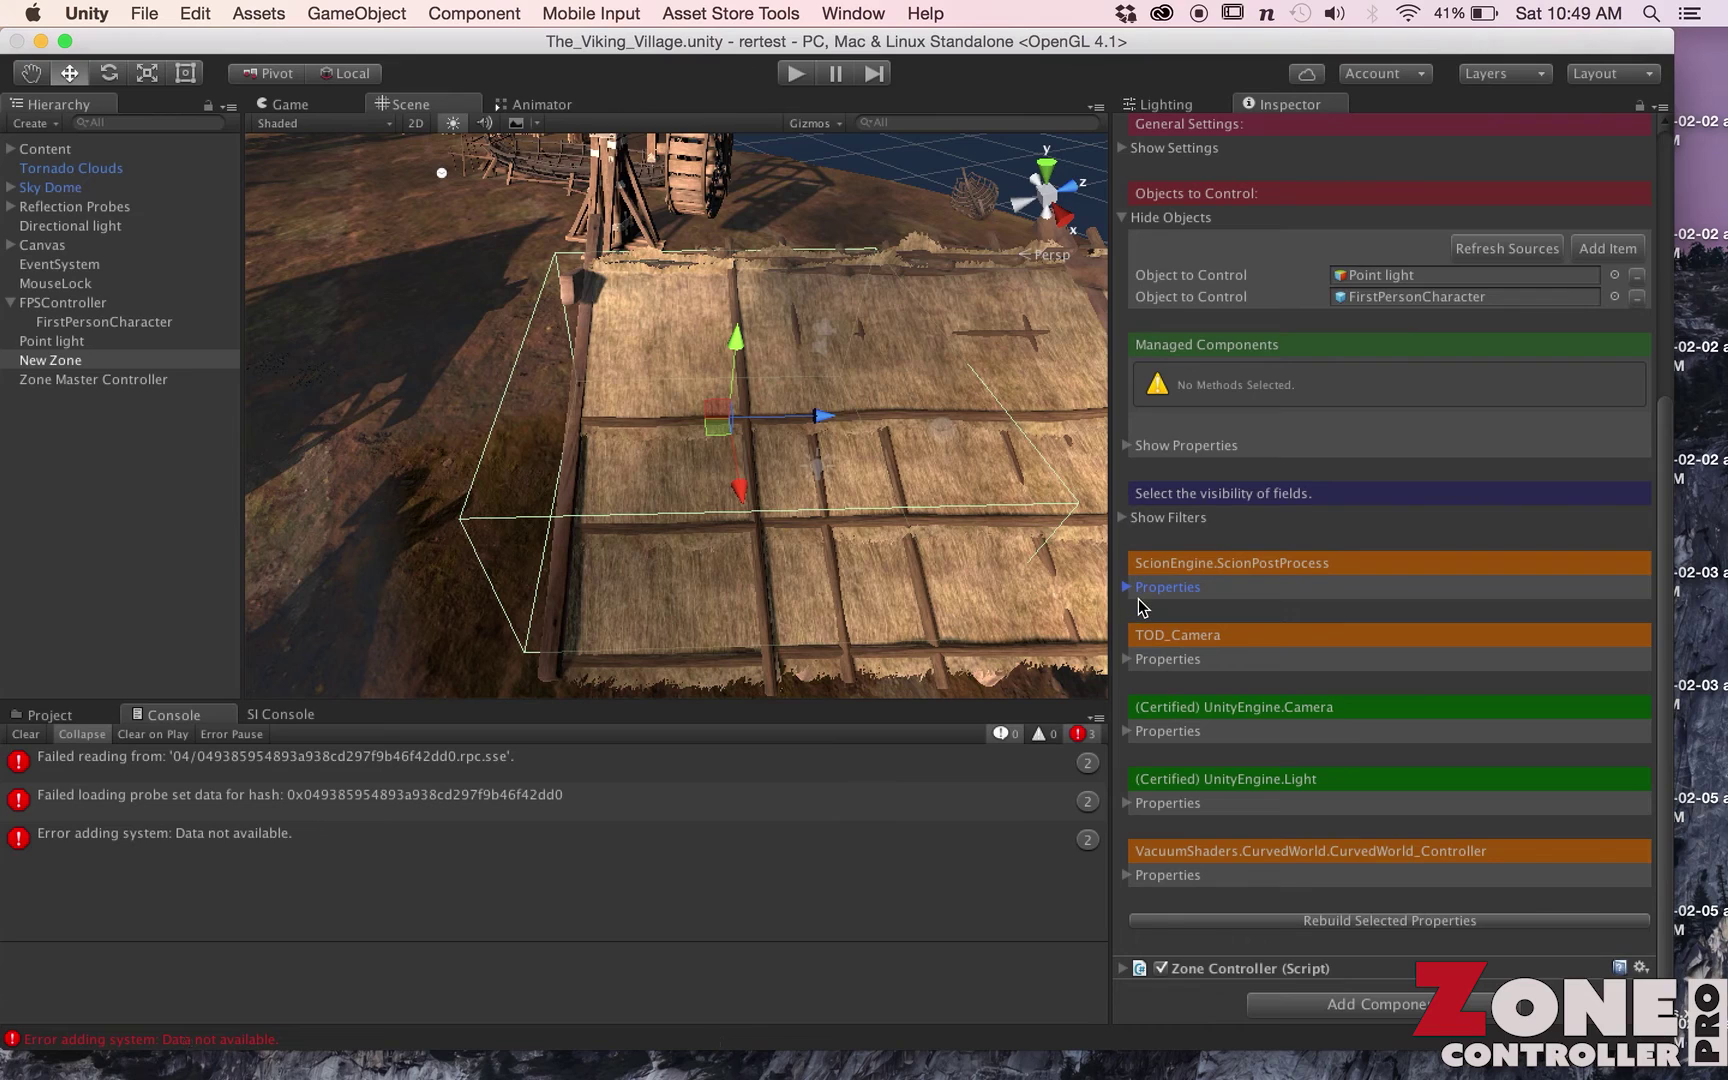
click(1130, 660)
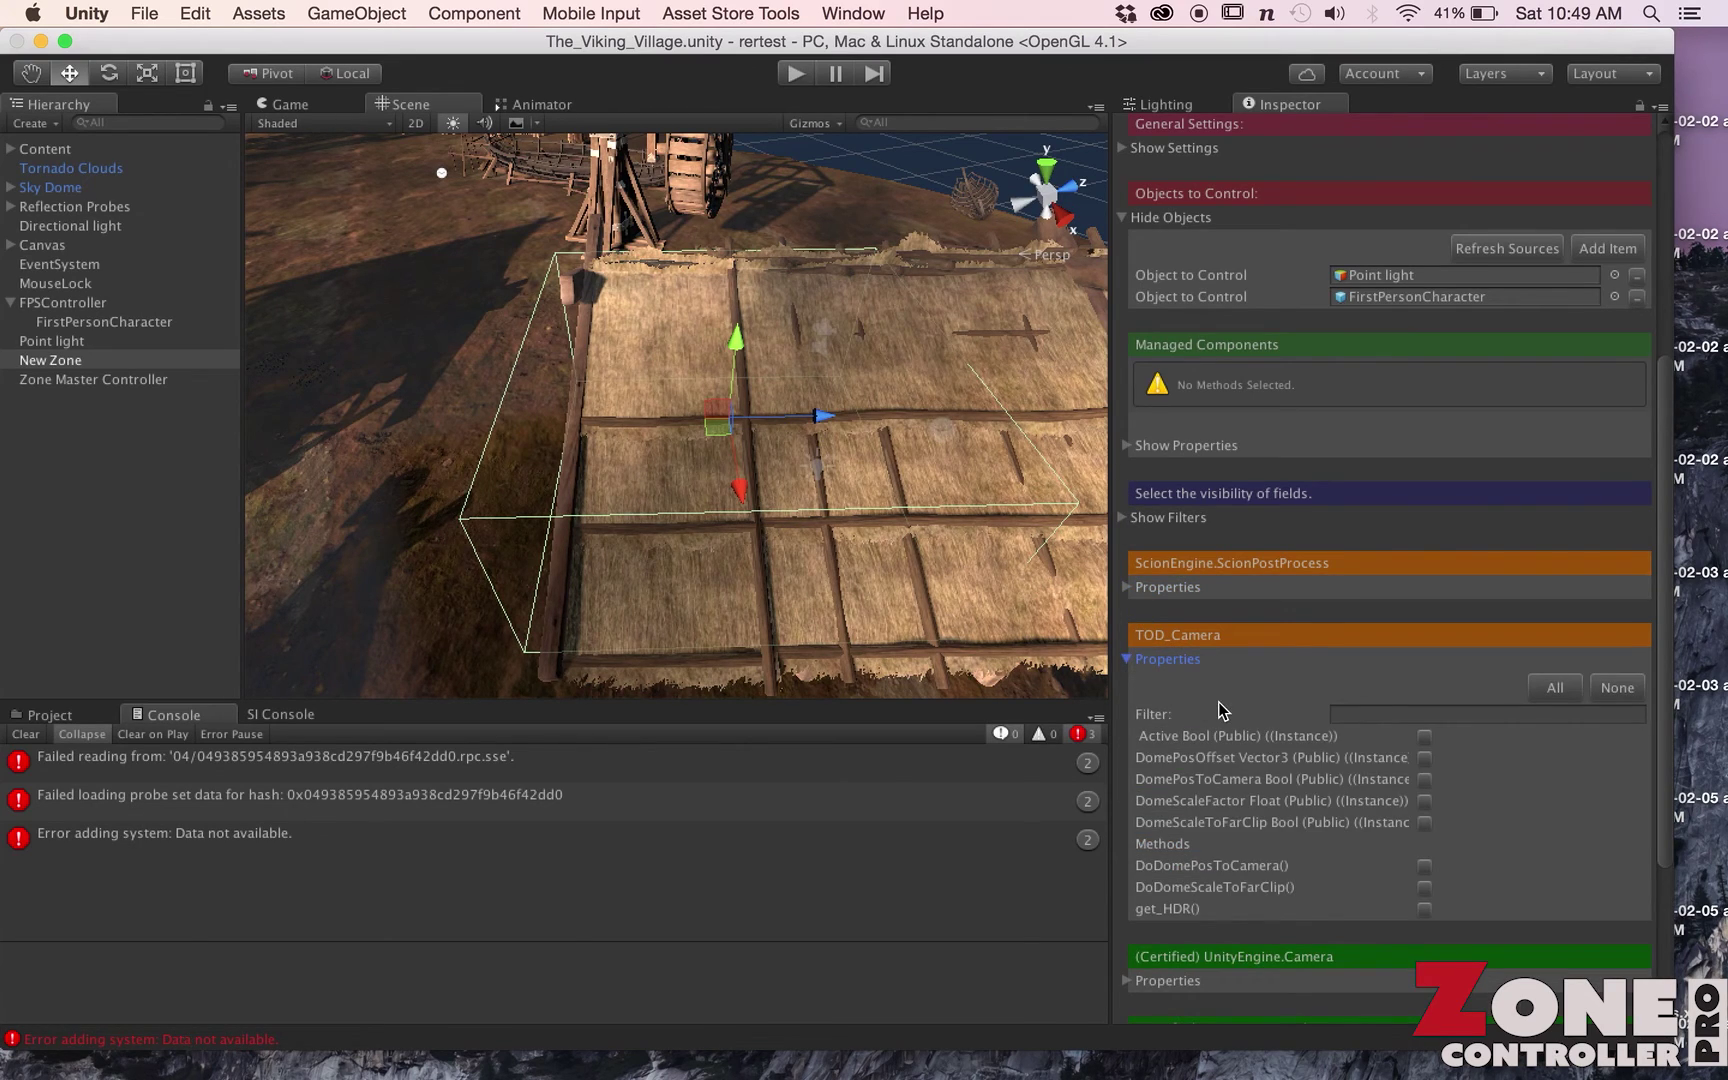
click(1127, 661)
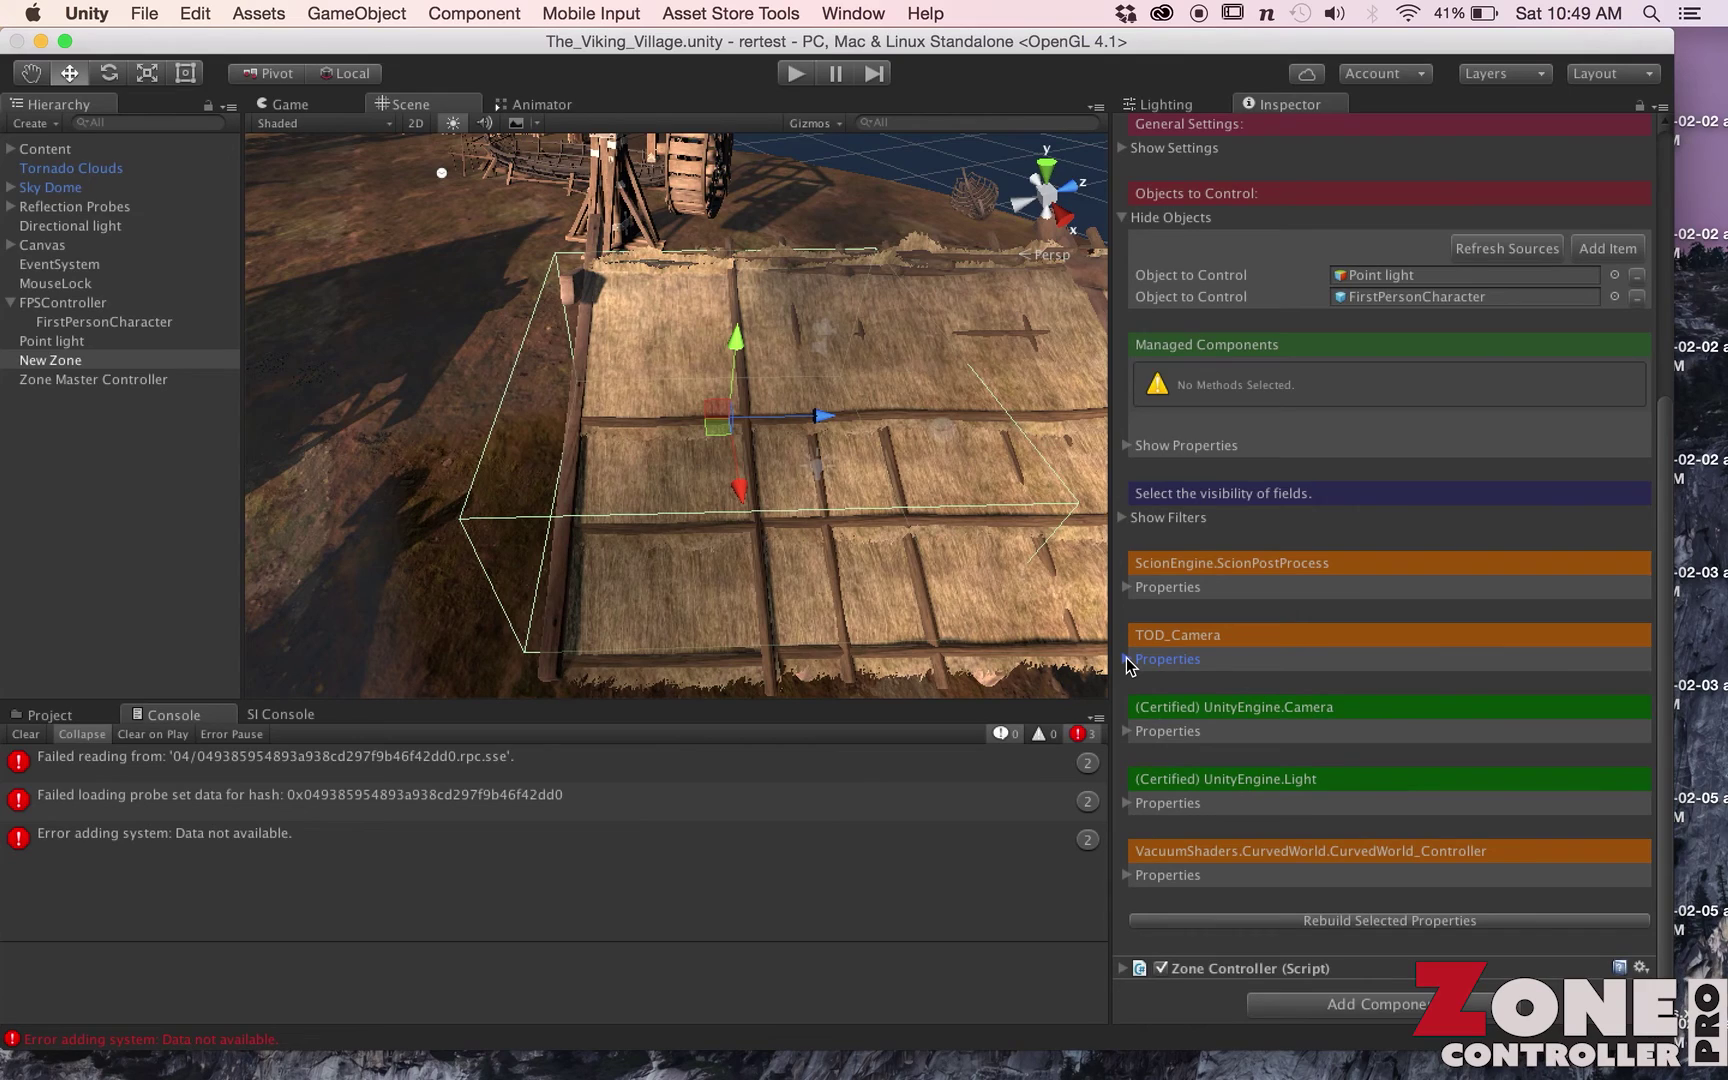
Enable the fieldOfView property of the UnityEngine.Camera component and rebuild the selected properties
click(1131, 730)
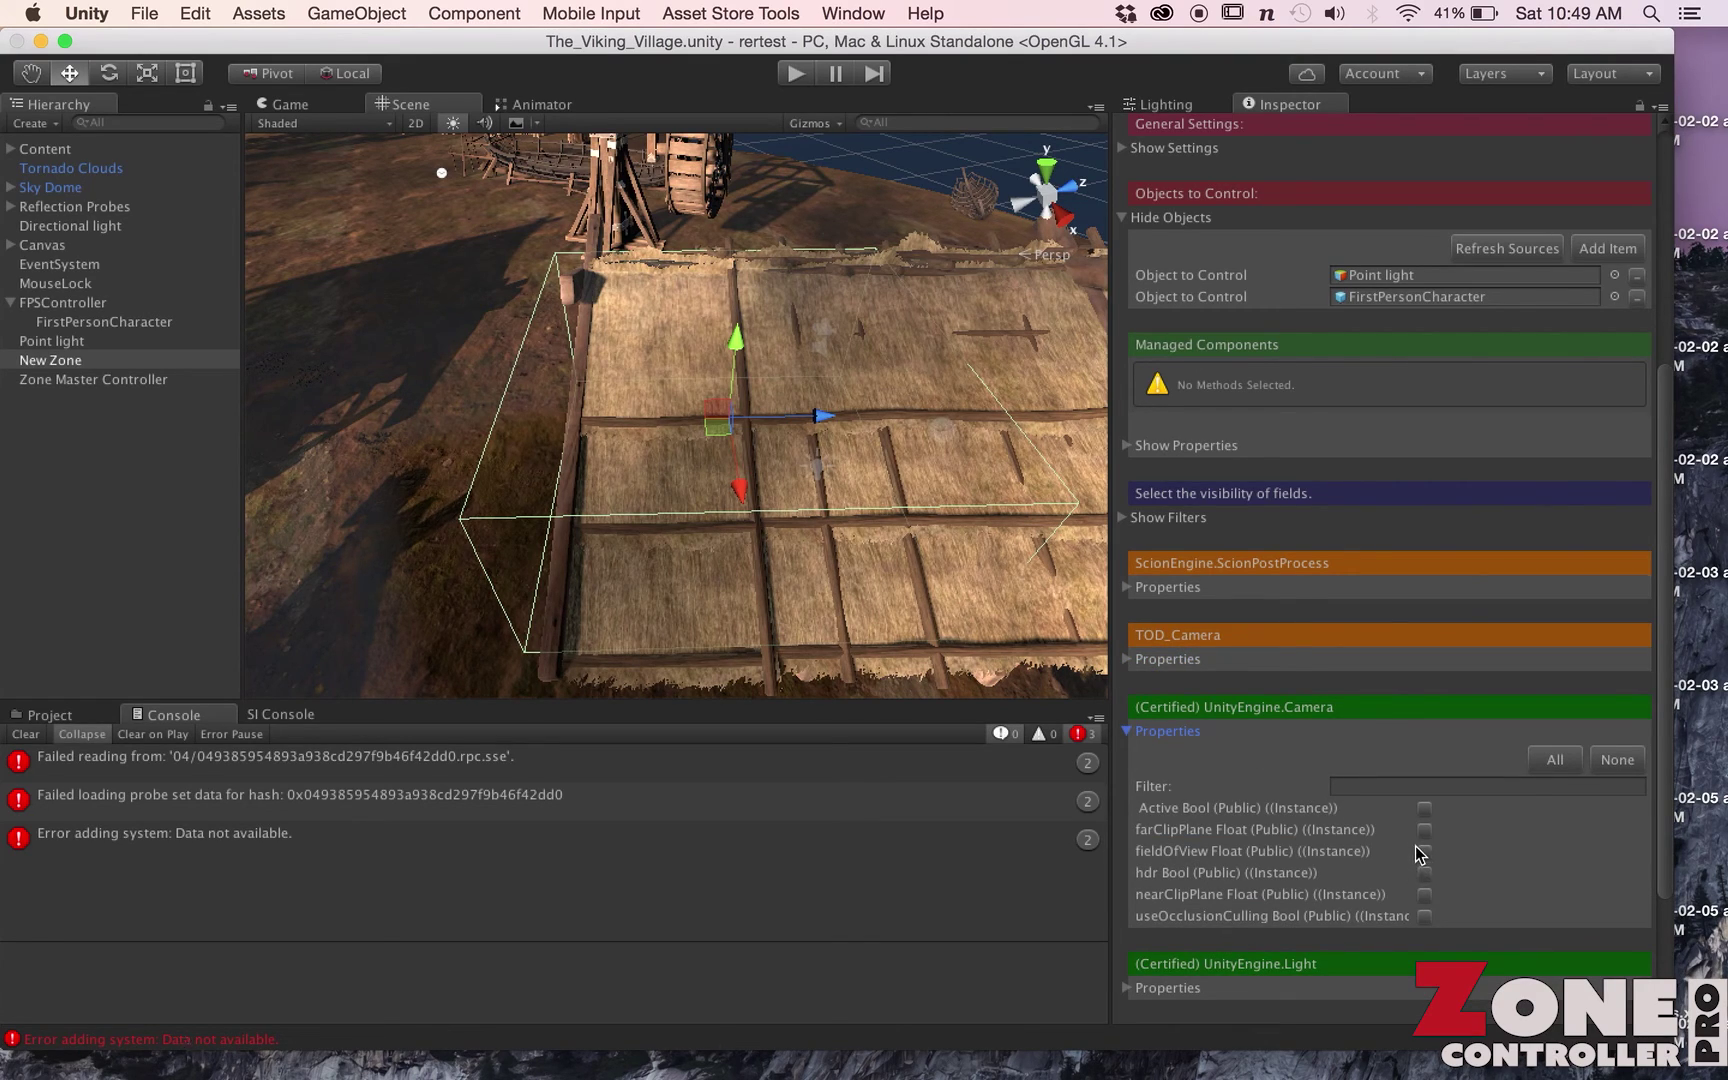
click(1424, 851)
scroll(1426, 851, down, 5)
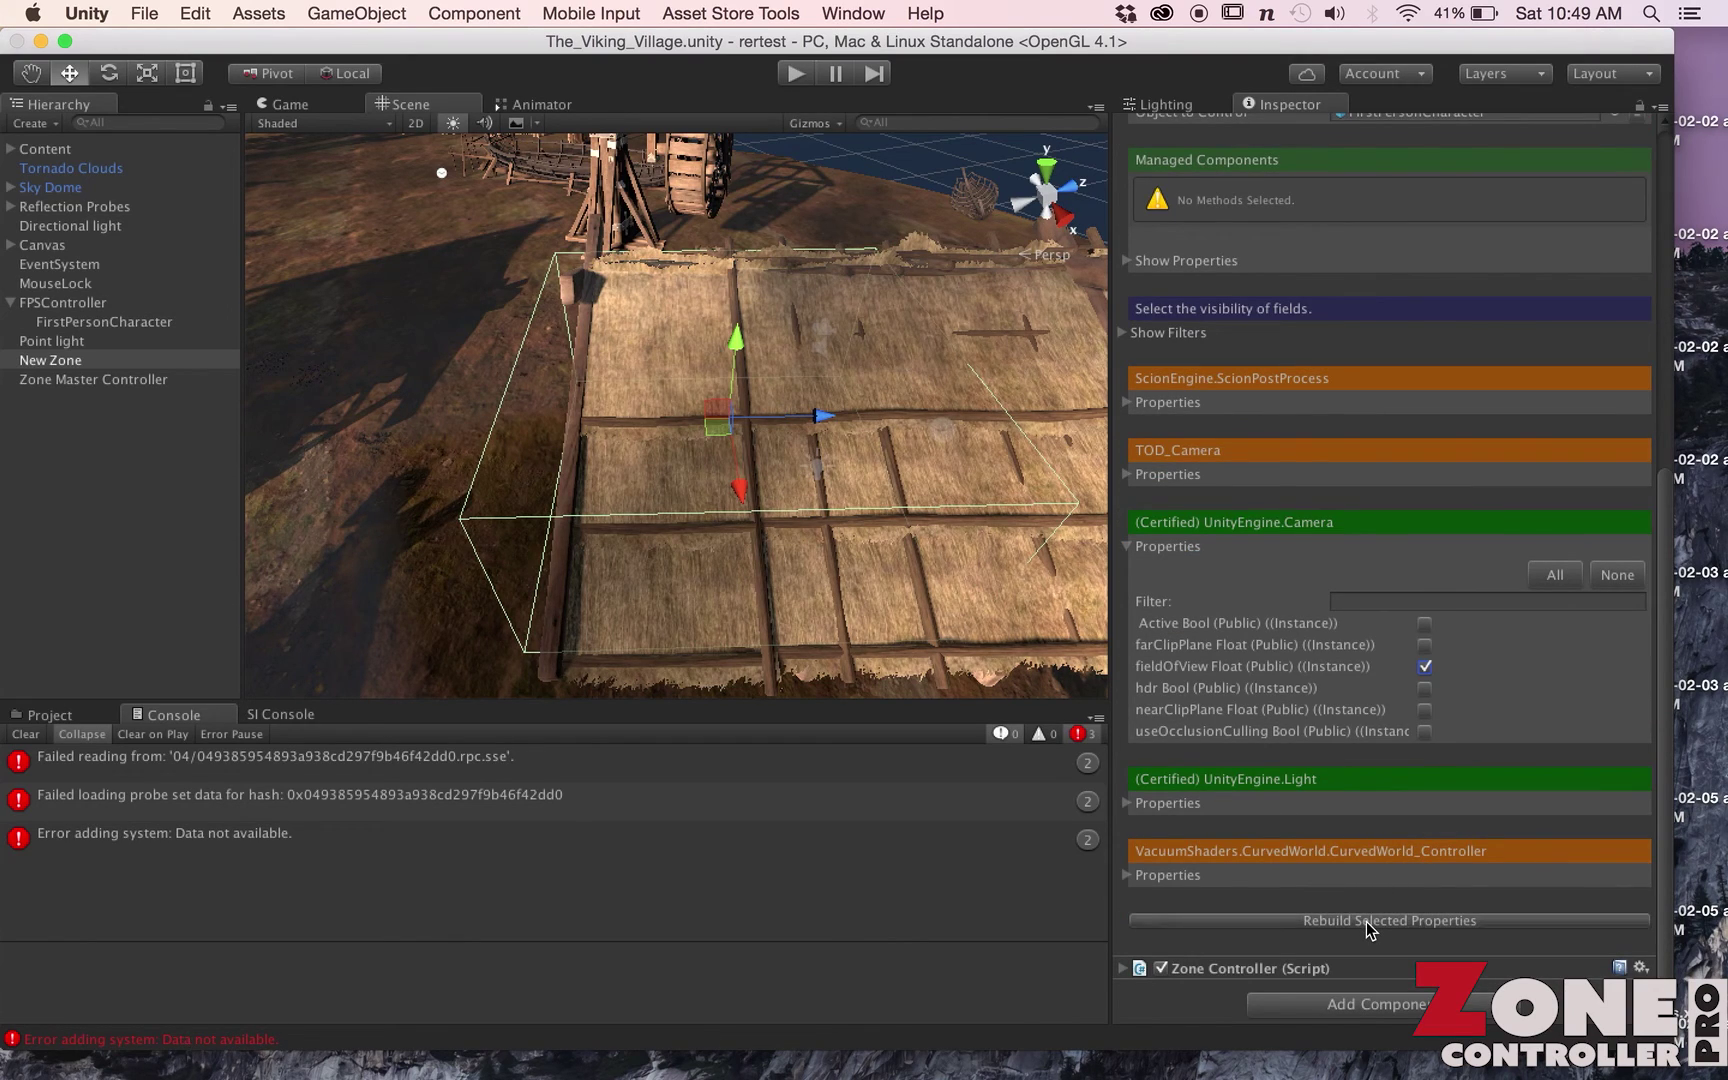
scroll(1366, 921, up, 9)
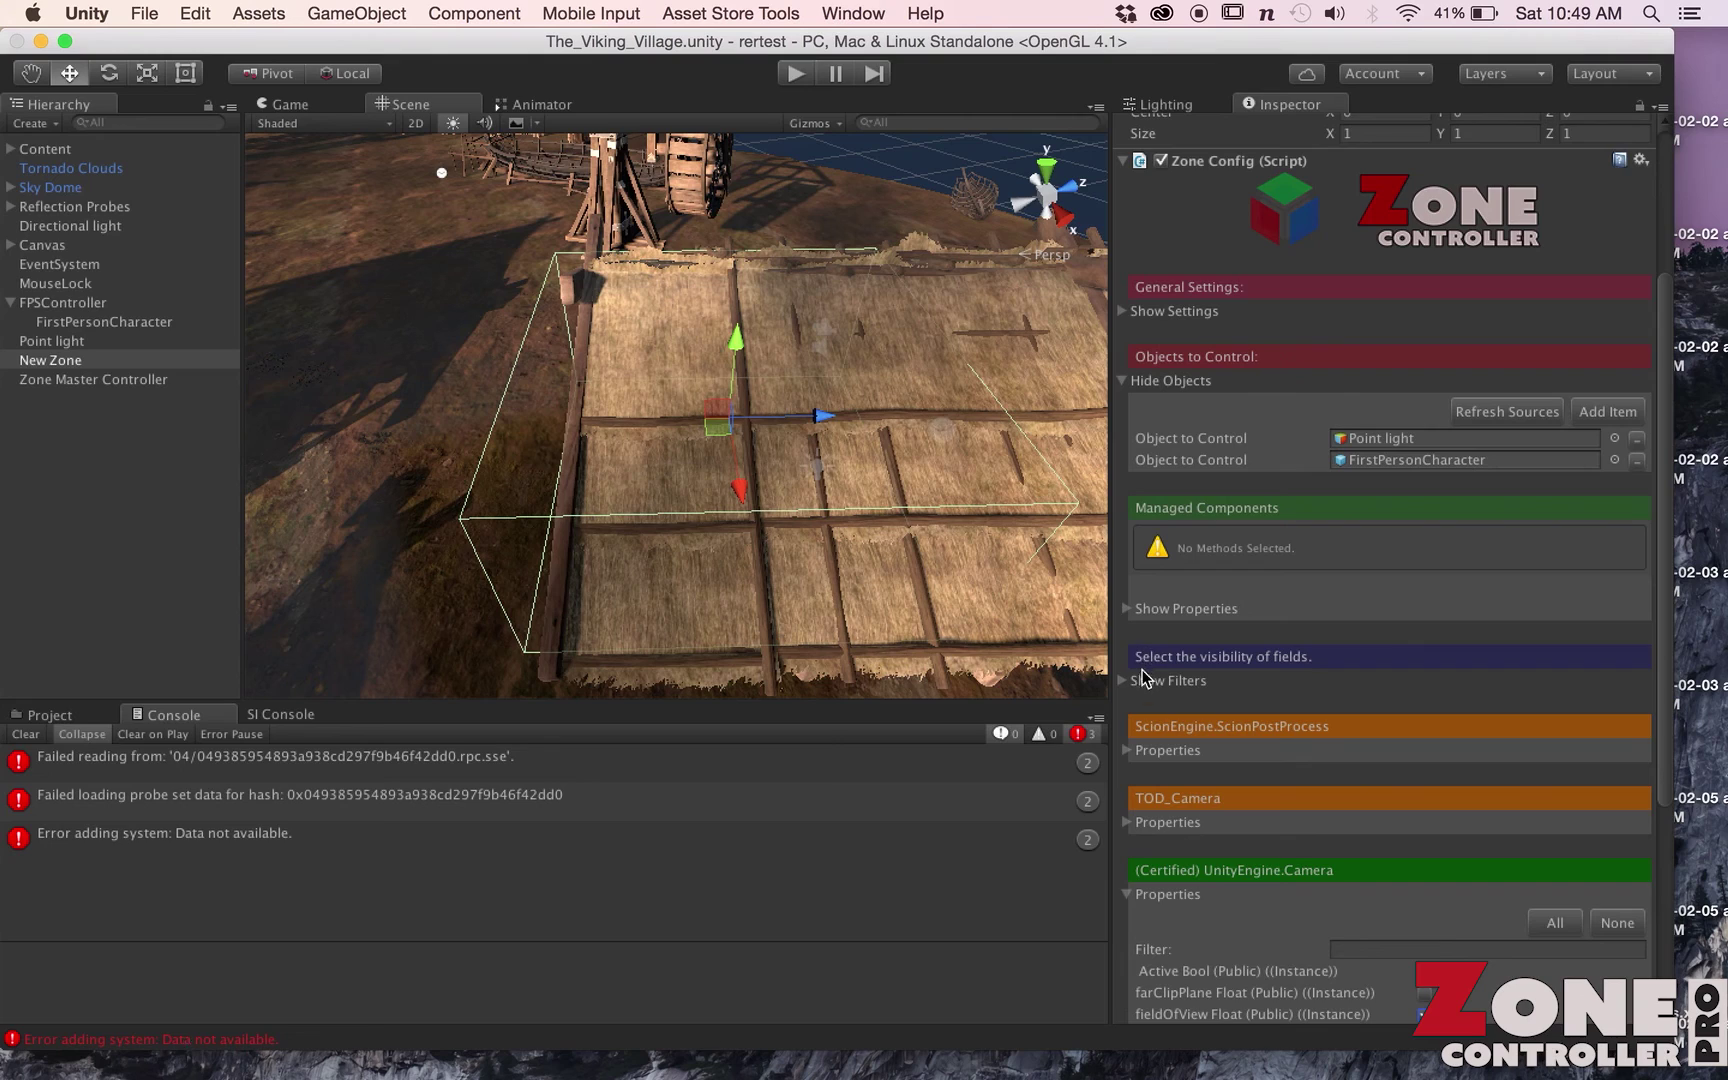
Raise the Point light's managed intensity to about mid-range and the camera's fieldOfView to roughly four fifths of its range
click(1128, 608)
scroll(1301, 630, down, 2)
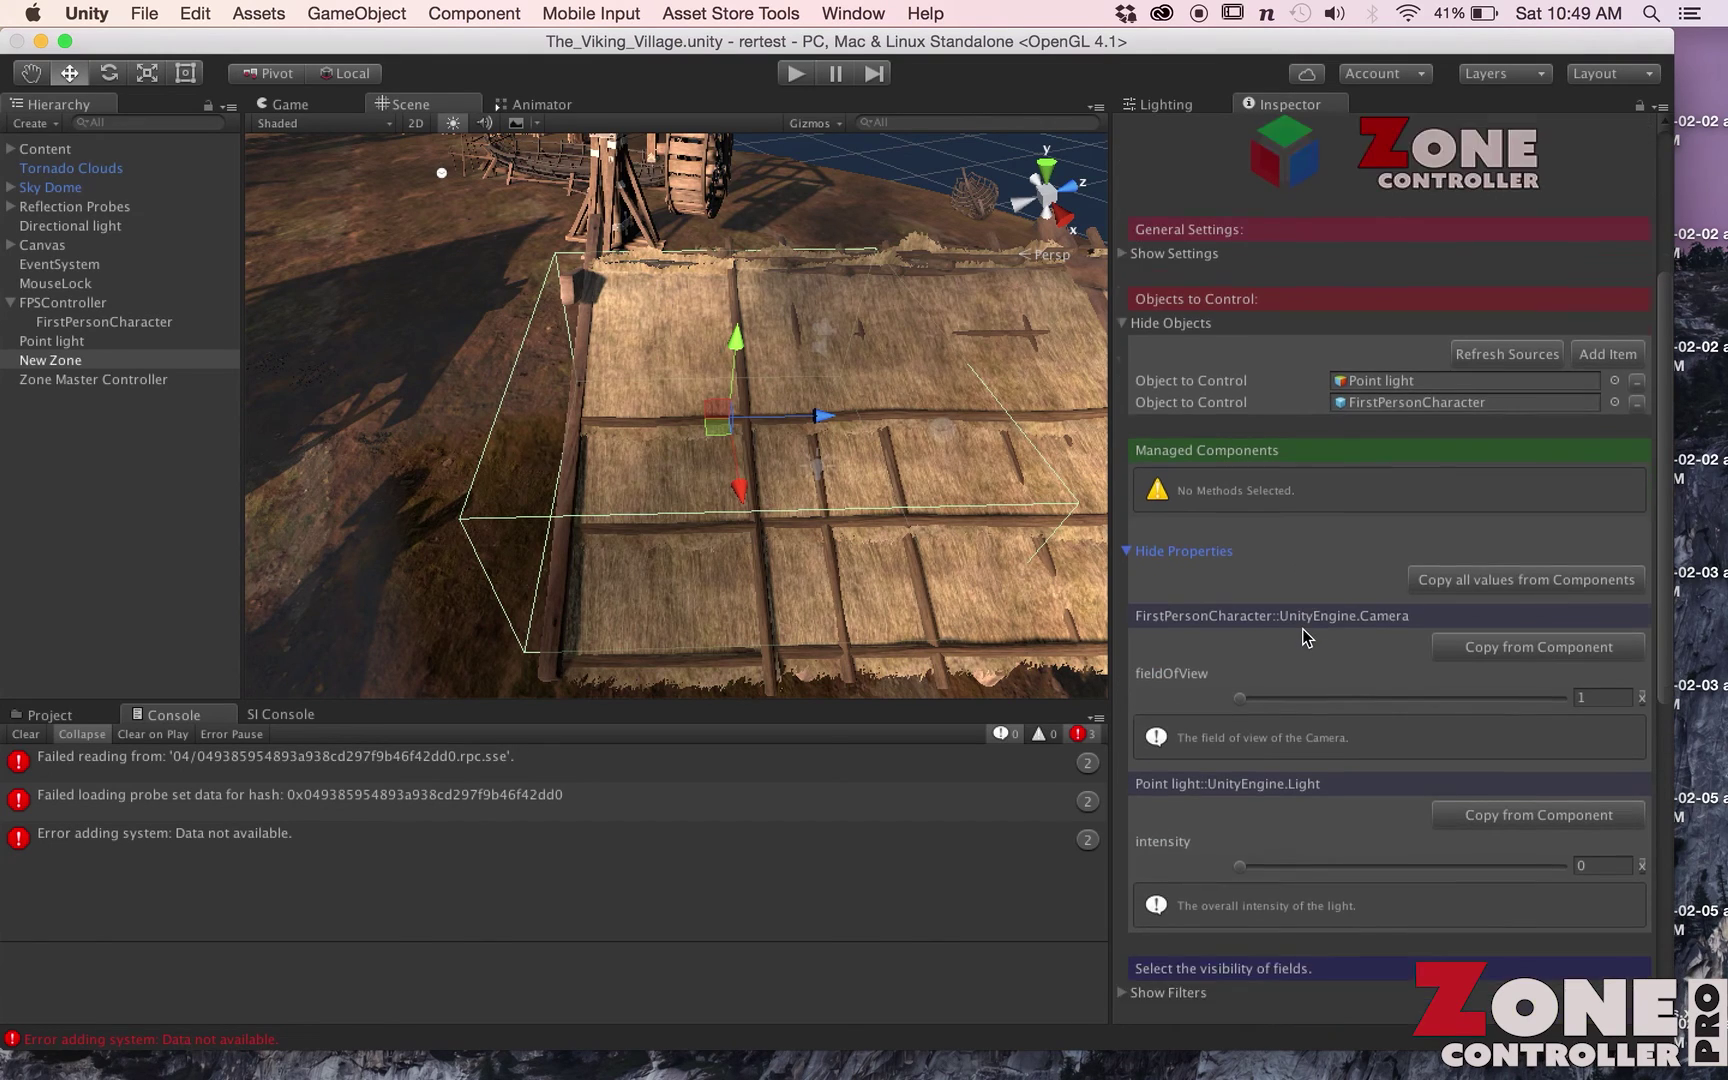
scroll(1301, 628, down, 2)
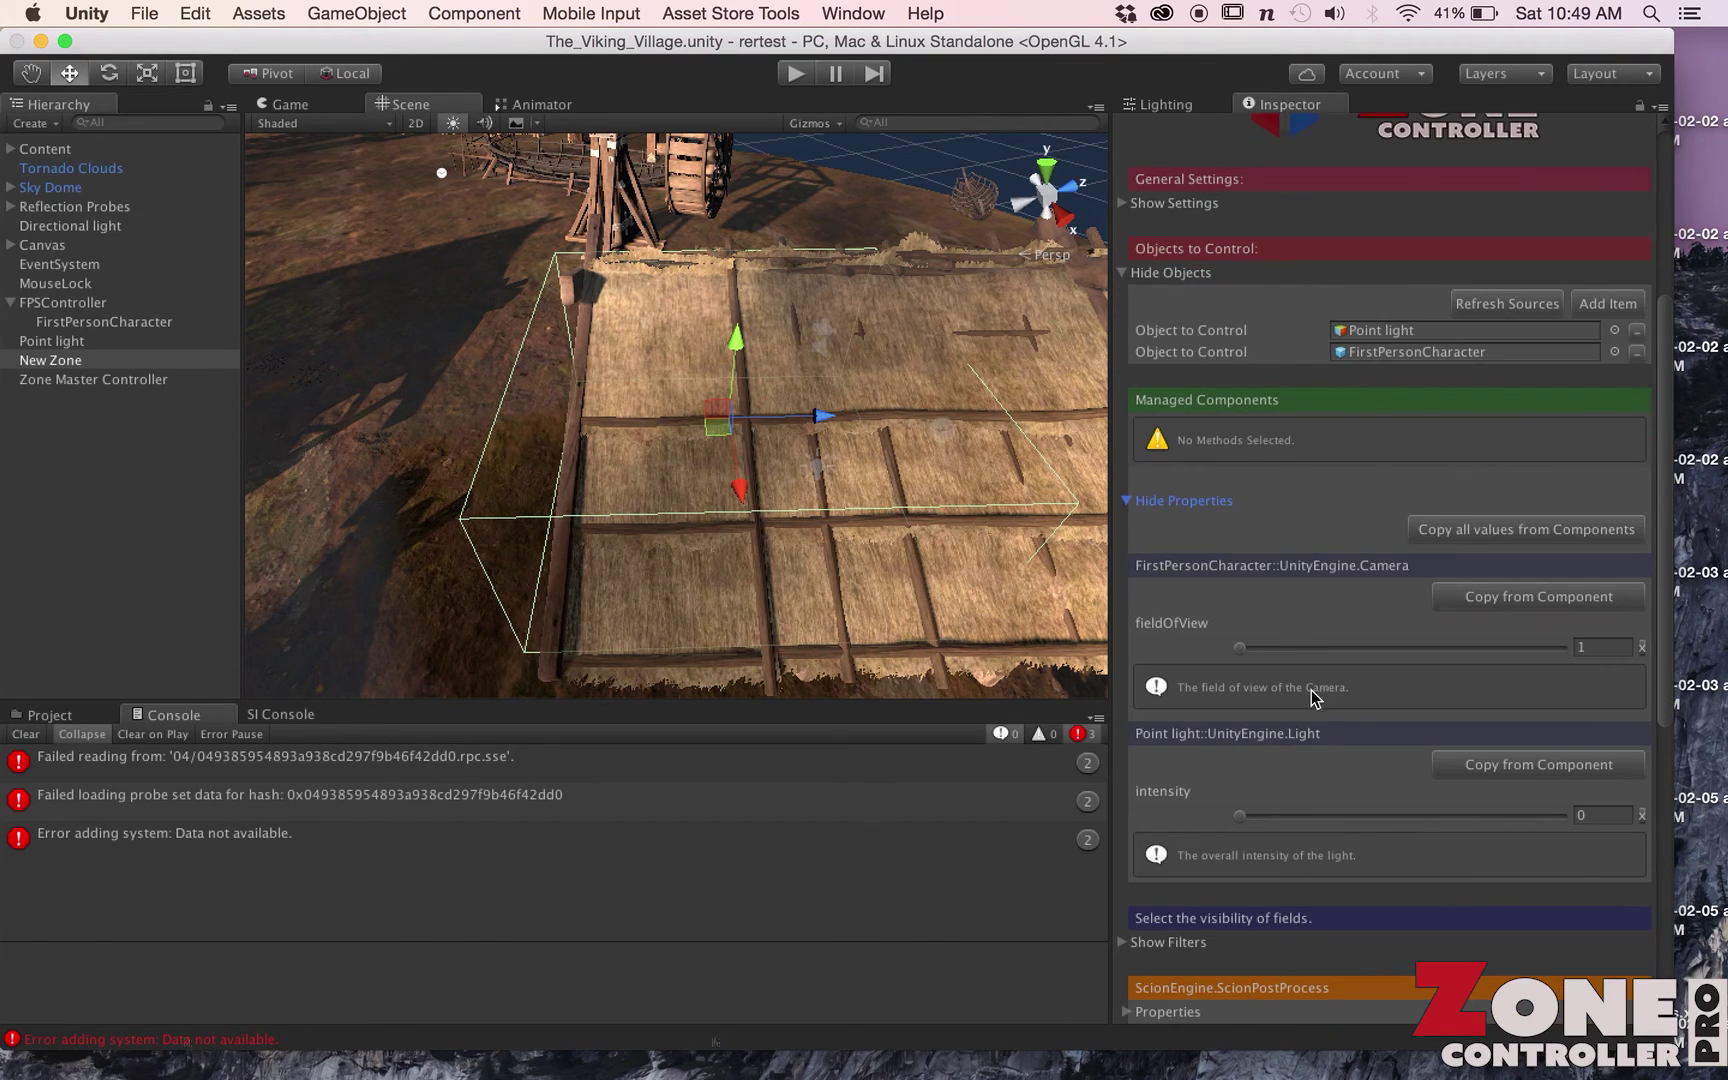
click(1416, 816)
drag(1450, 643, 1497, 643)
Play-test the scene by walking into the hut's zone and back out to check the light and field-of-view transitions
key(super+p)
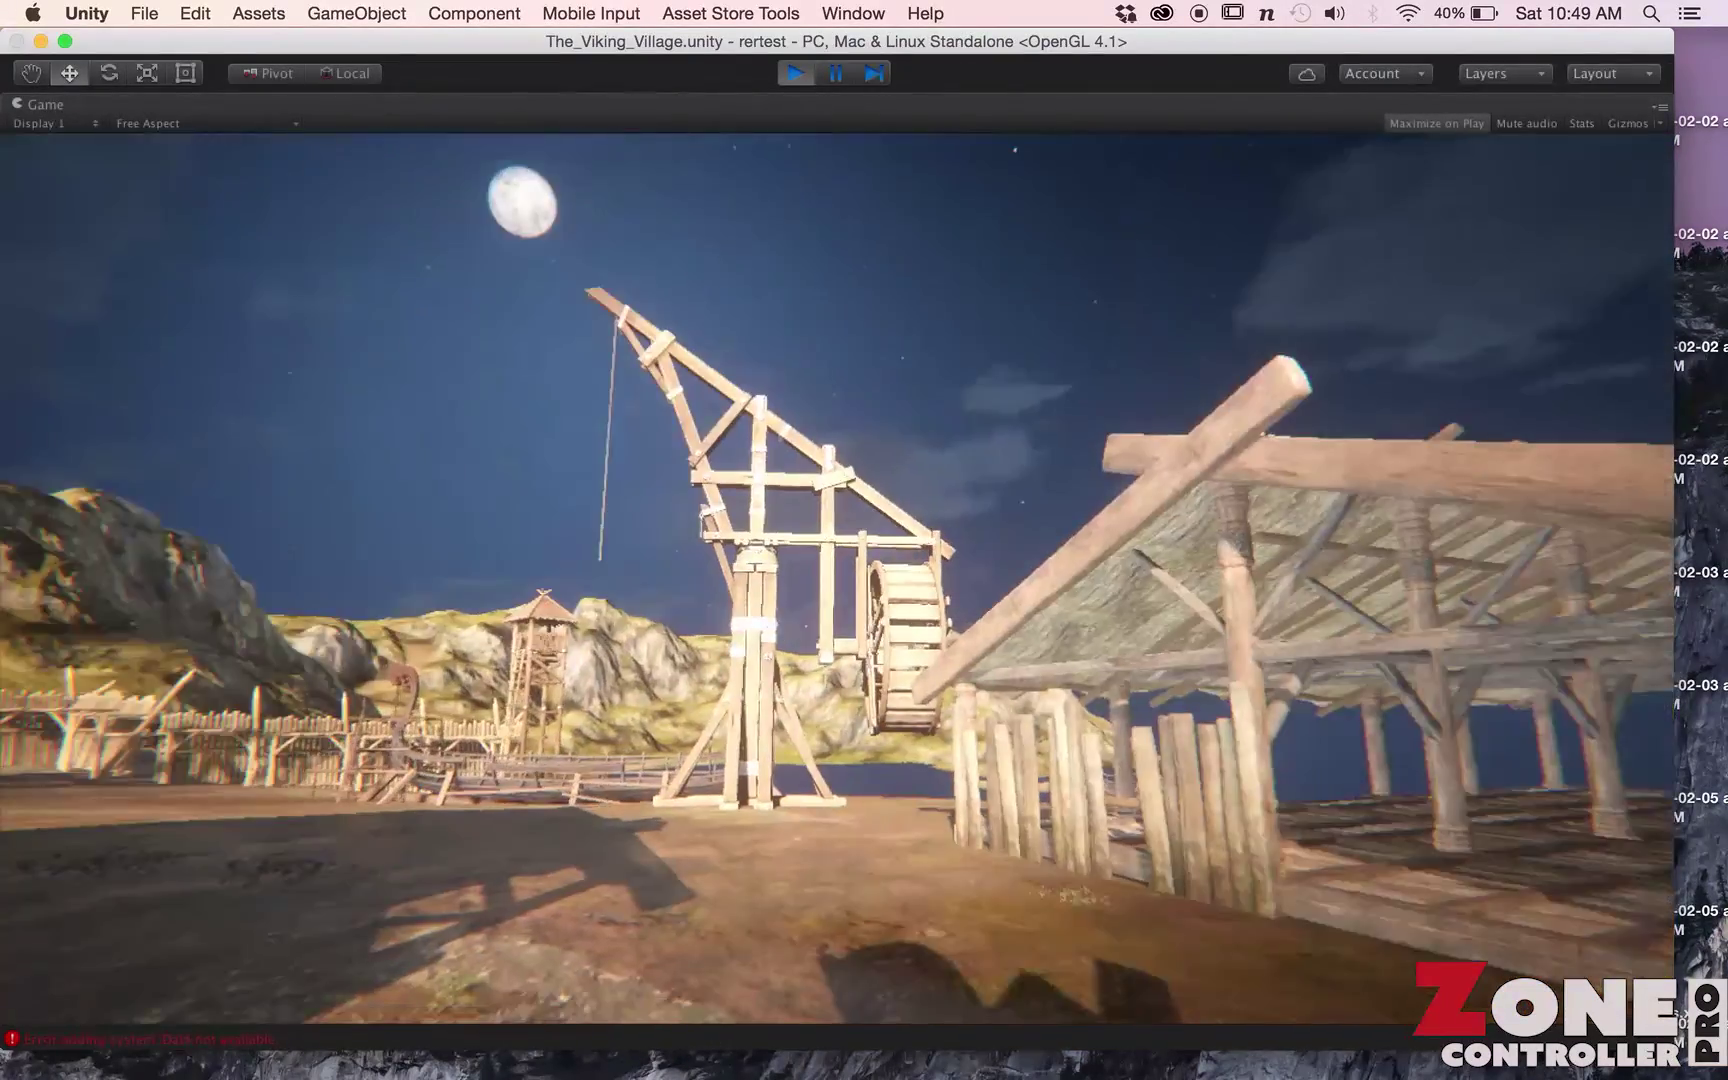
key(w)
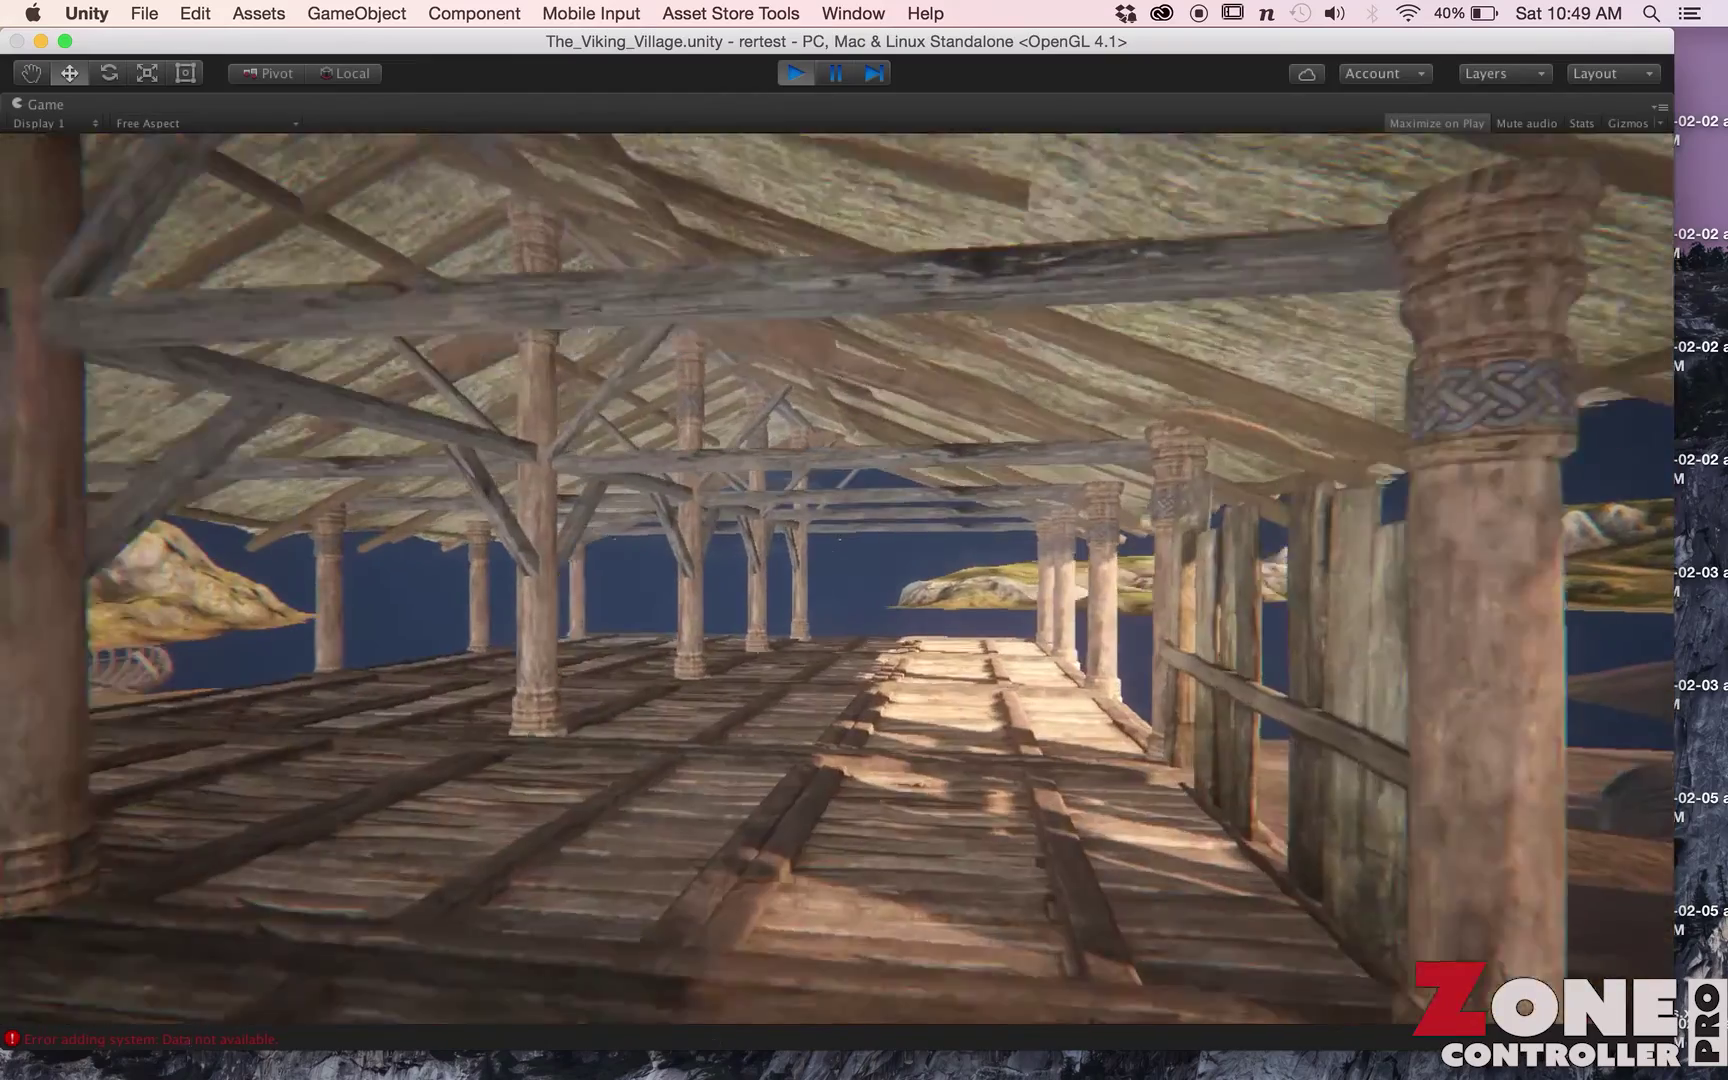
key(w)
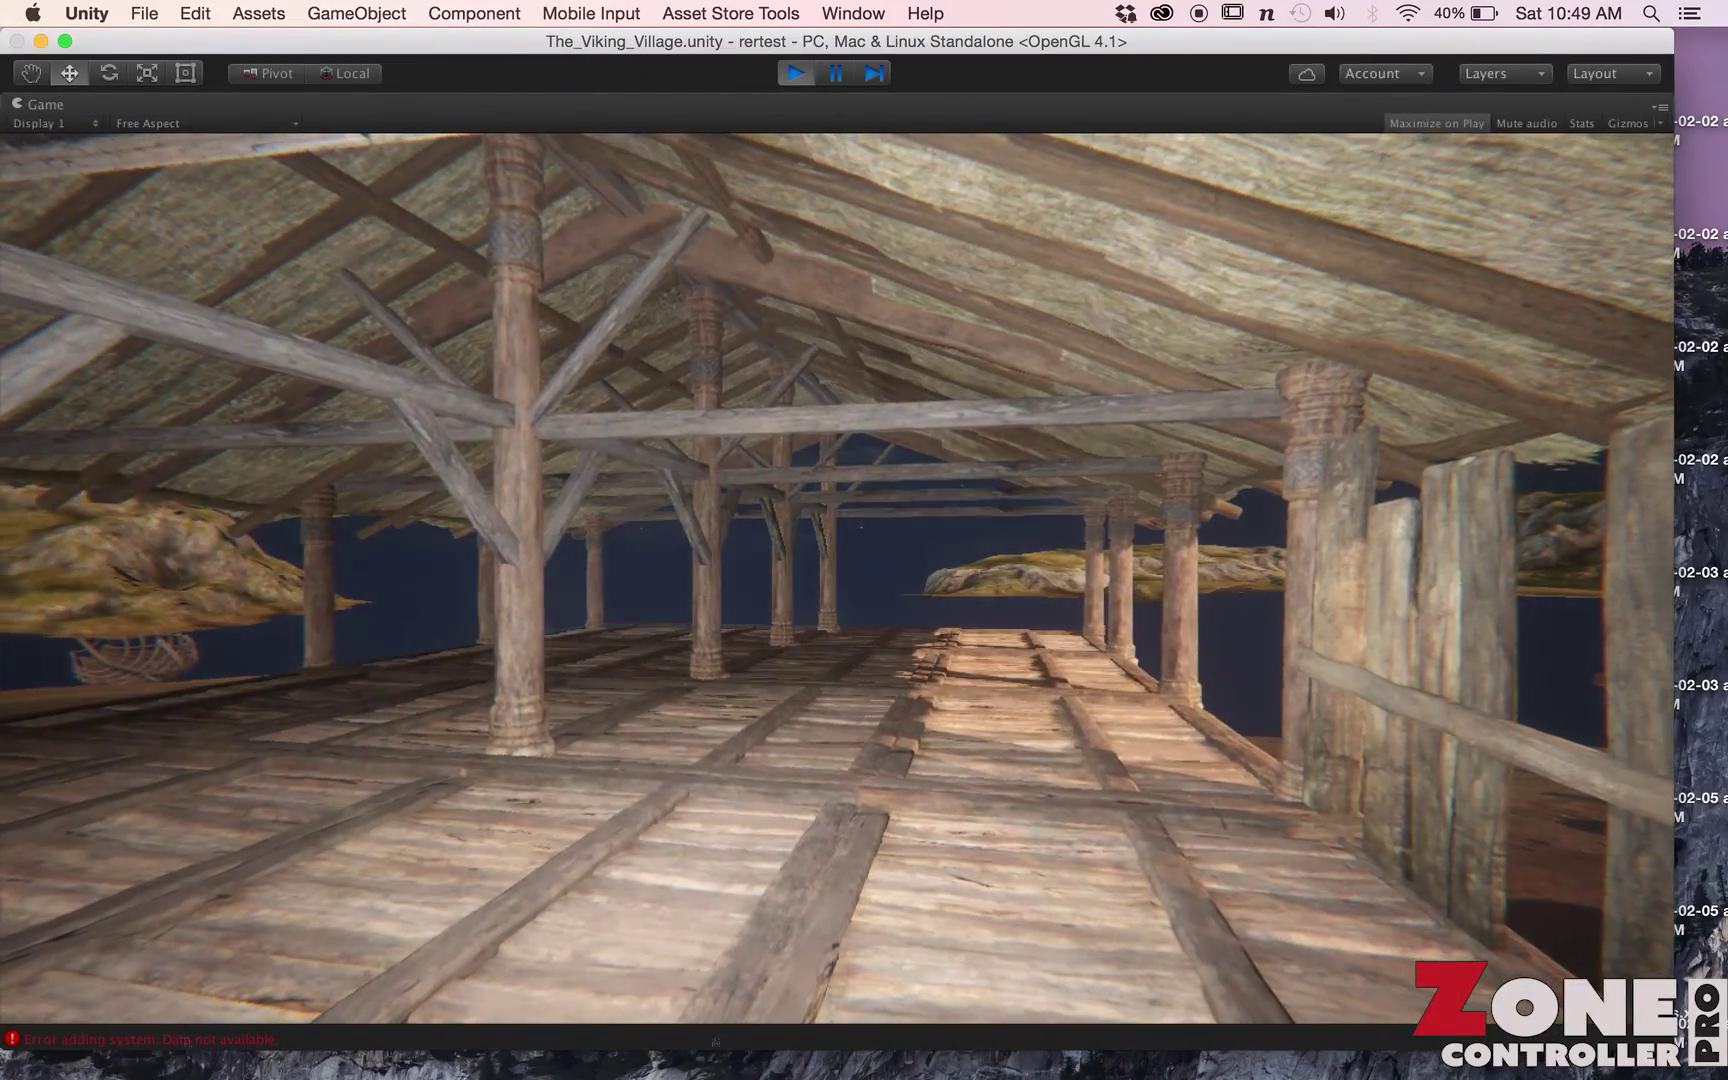
key(w)
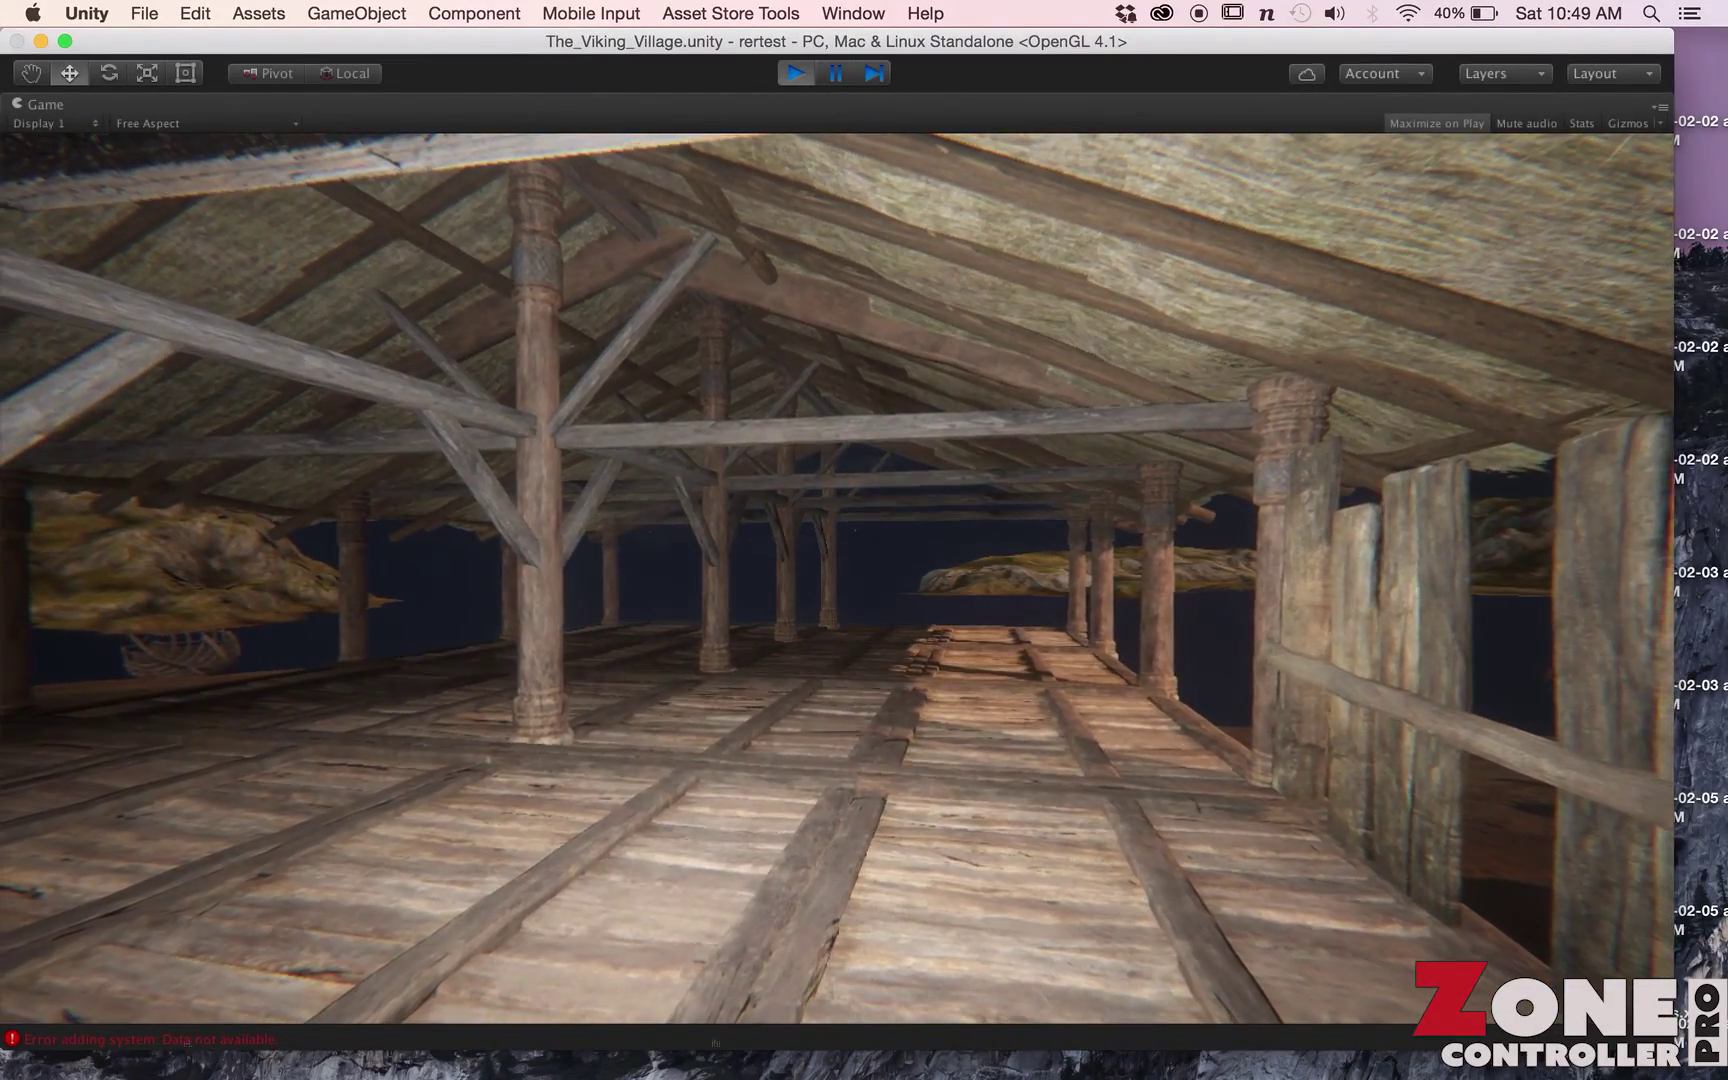
key(w)
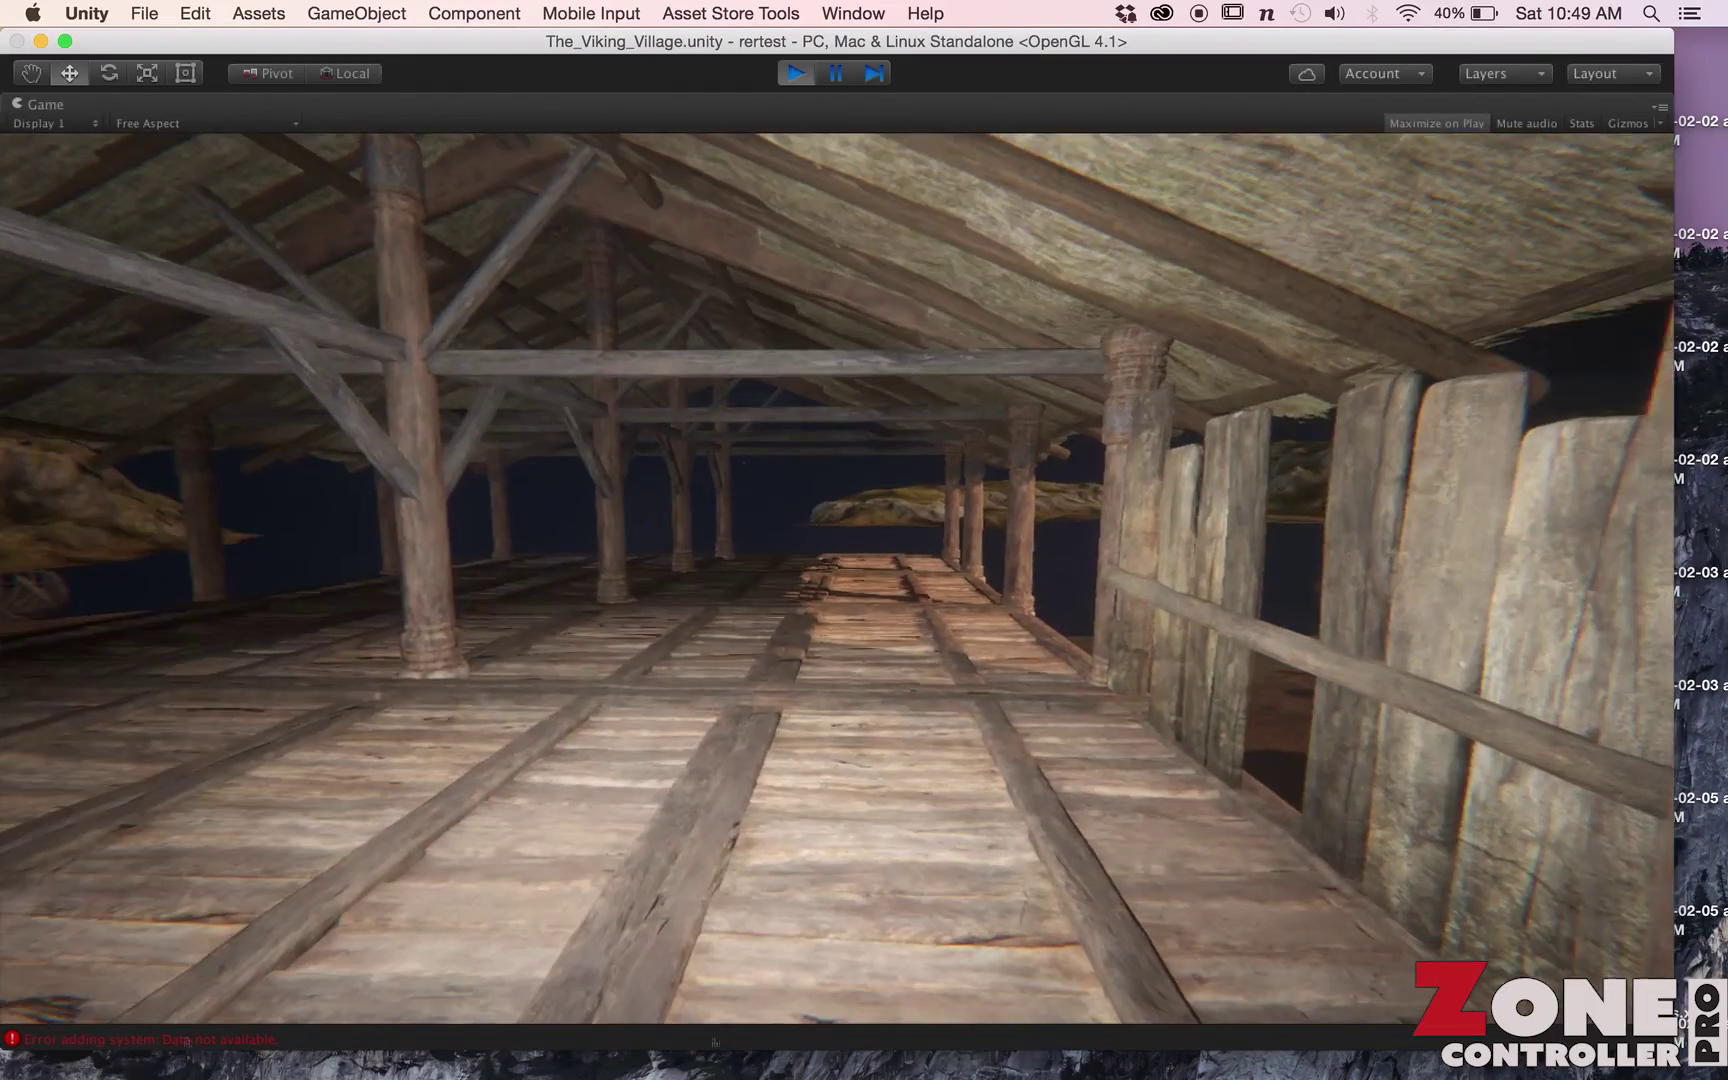
key(s)
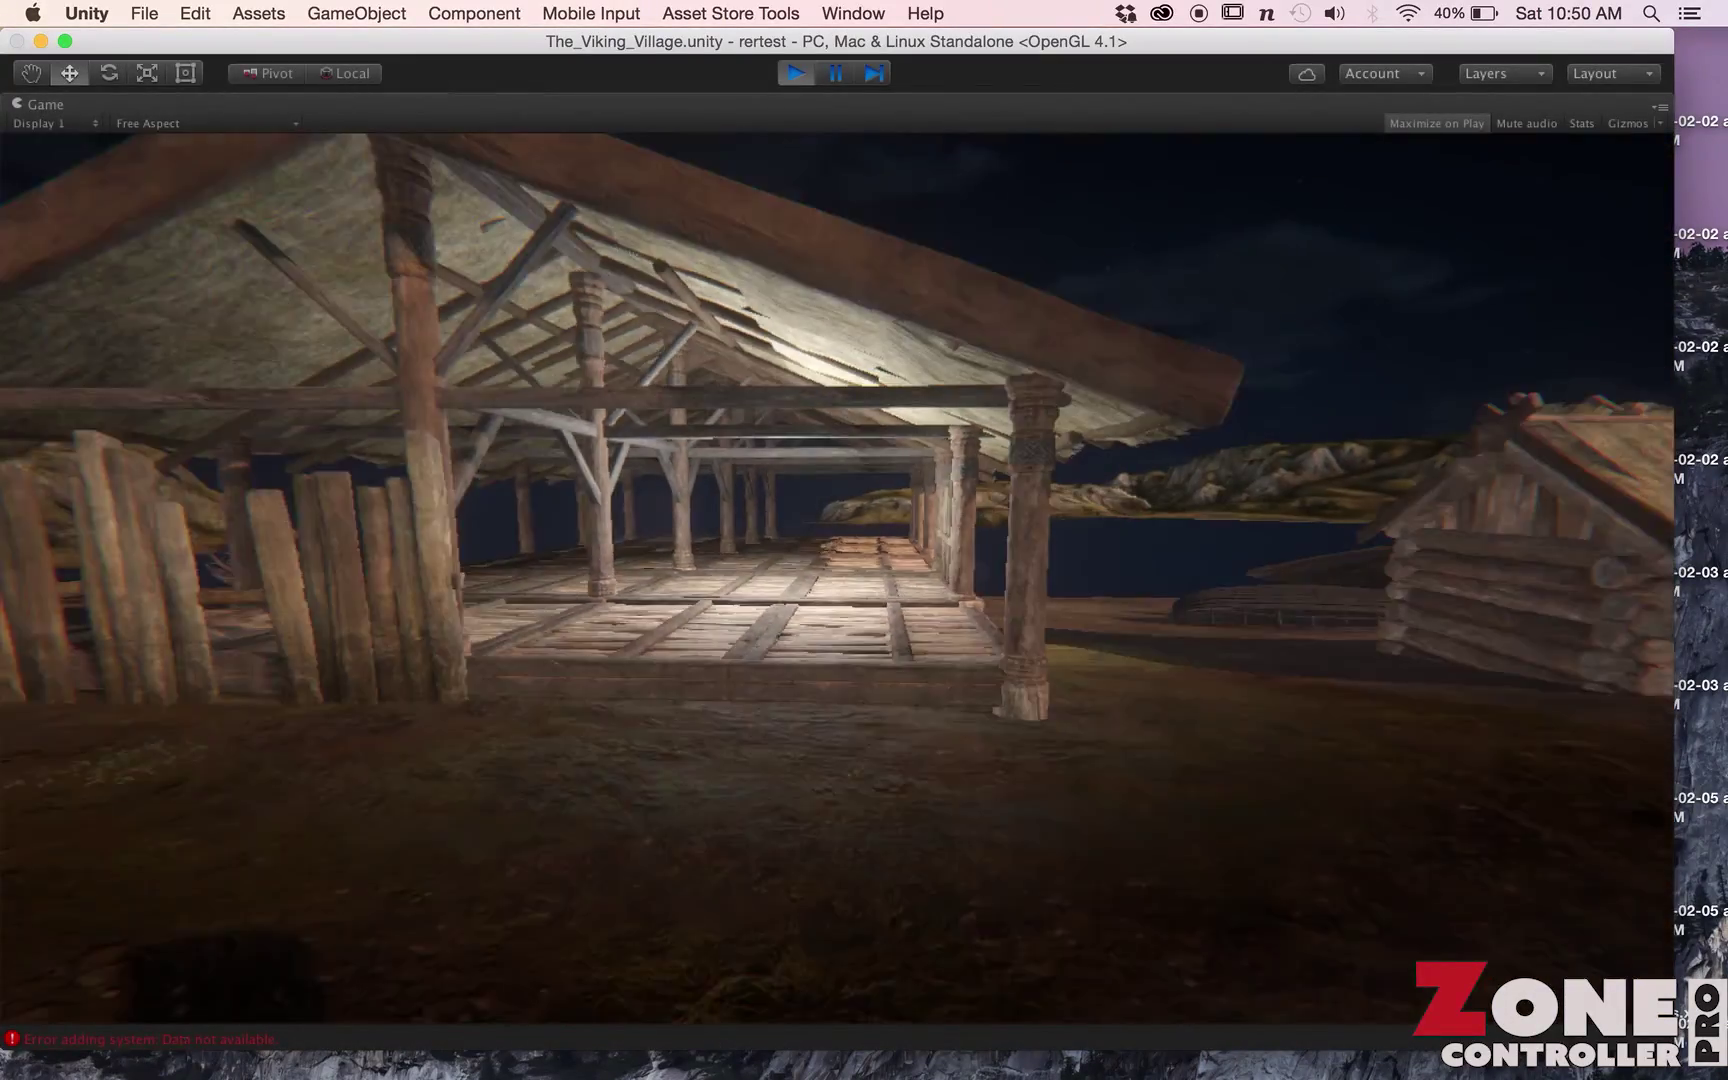